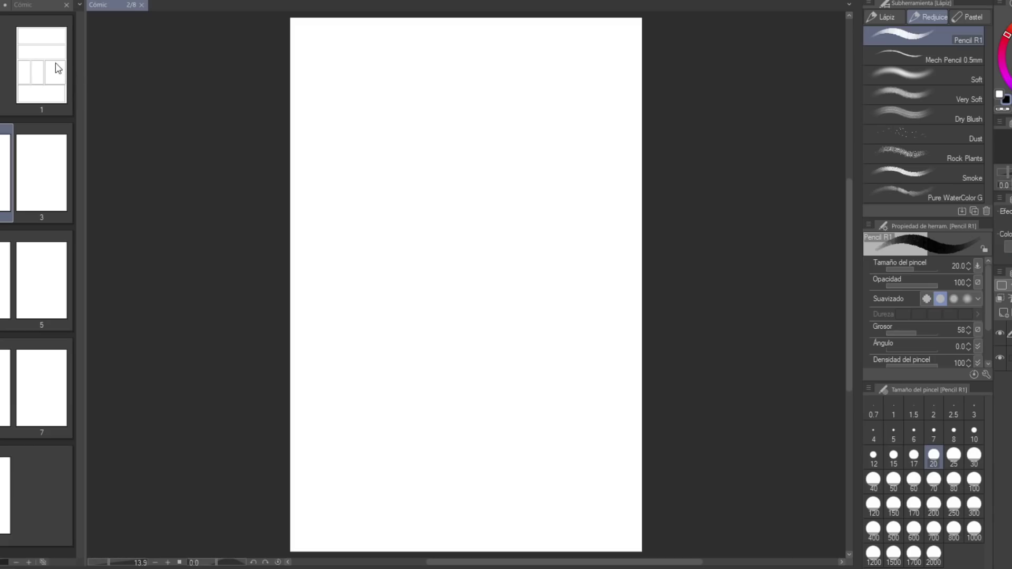
# Open page 1 of the comic for editing and widen the palette area so the page's layer list is visible
pyautogui.click(57, 67)
pyautogui.doubleClick(48, 68)
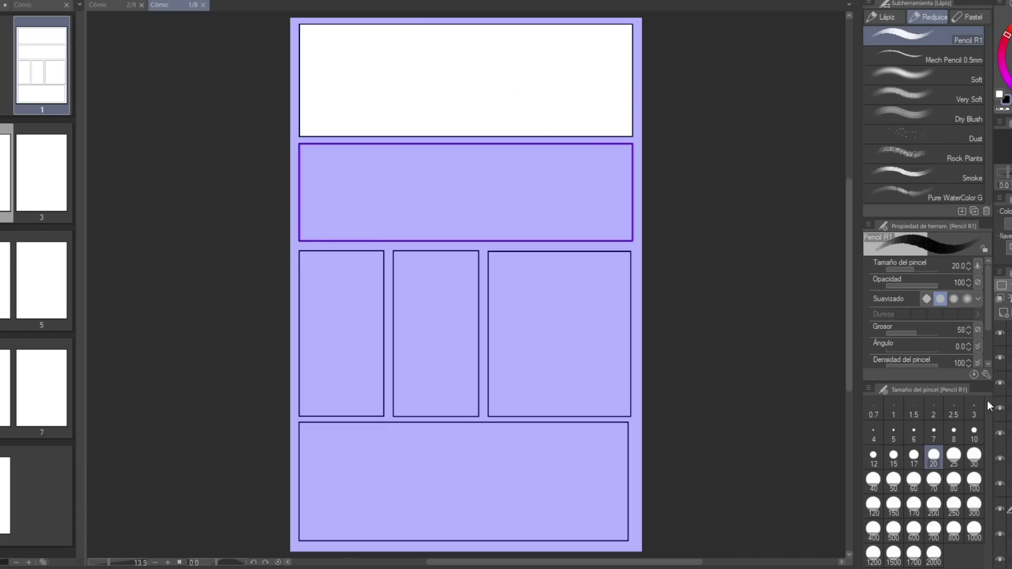
pyautogui.moveTo(988, 407); pyautogui.dragTo(943, 409)
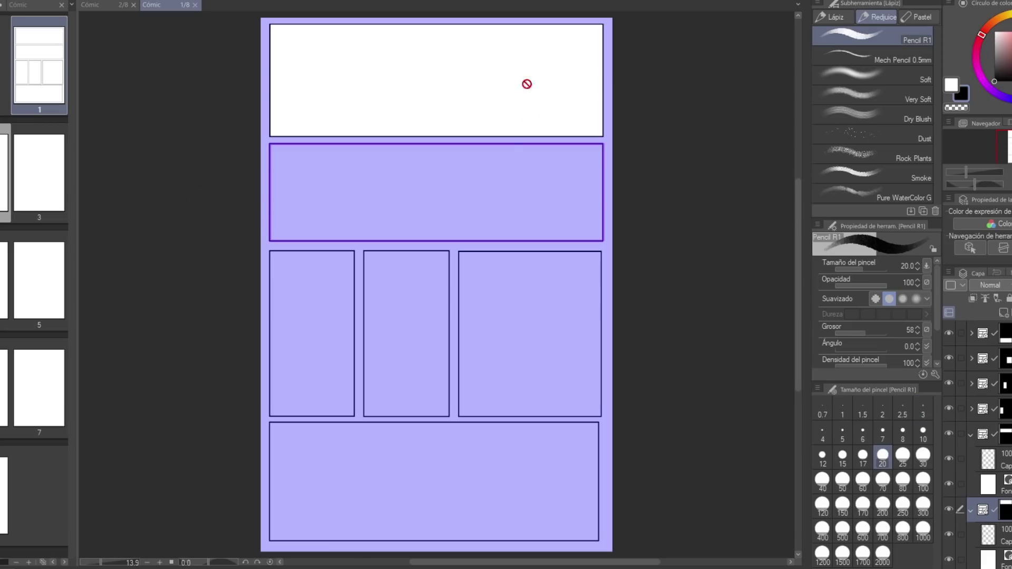
# Scribble test strokes across the top panel on the drawing layer inside its frame folder
pyautogui.click(1001, 534)
pyautogui.moveTo(300, 116)
pyautogui.mouseDown()
pyautogui.moveTo(395, 265)
pyautogui.moveTo(200, 96)
pyautogui.mouseUp()
pyautogui.moveTo(274, 68); pyautogui.dragTo(401, 27)
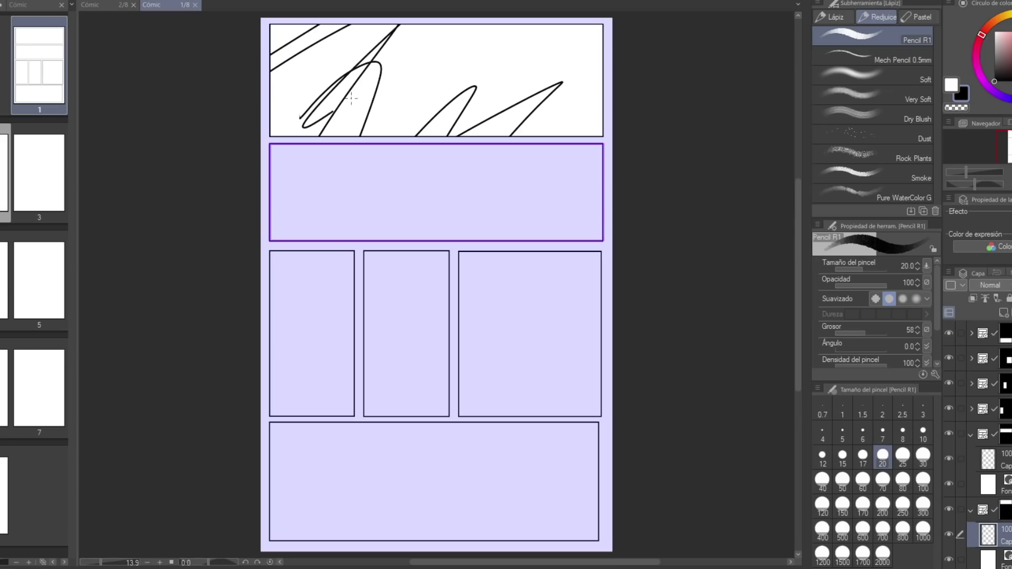
pyautogui.moveTo(338, 127); pyautogui.dragTo(590, 31)
pyautogui.moveTo(554, 134); pyautogui.dragTo(601, 95)
pyautogui.moveTo(490, 134); pyautogui.dragTo(601, 68)
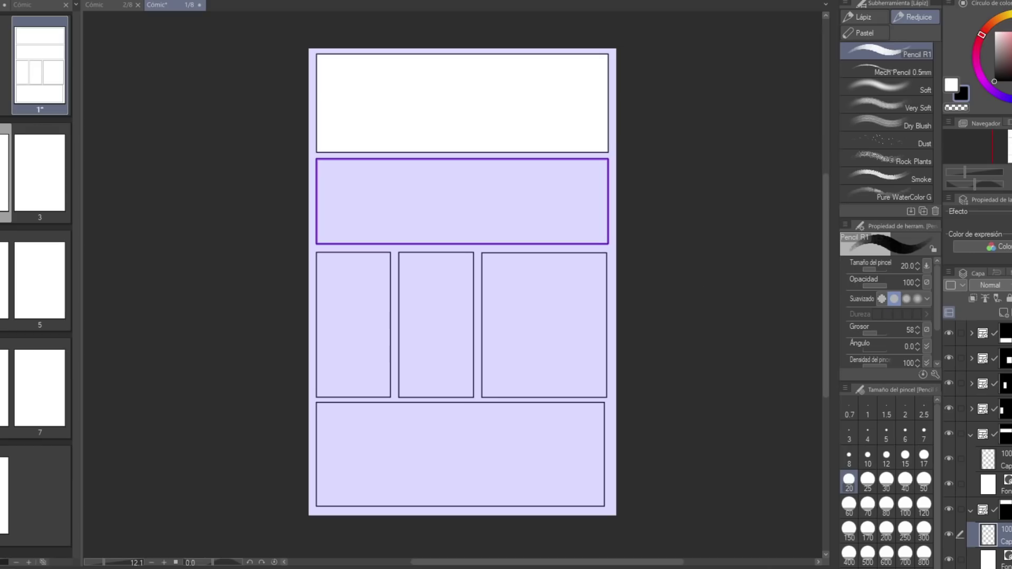
# Select the frame folders one by one, from the second panel up to the bottom panel, to examine each editable area
pyautogui.click(1002, 434)
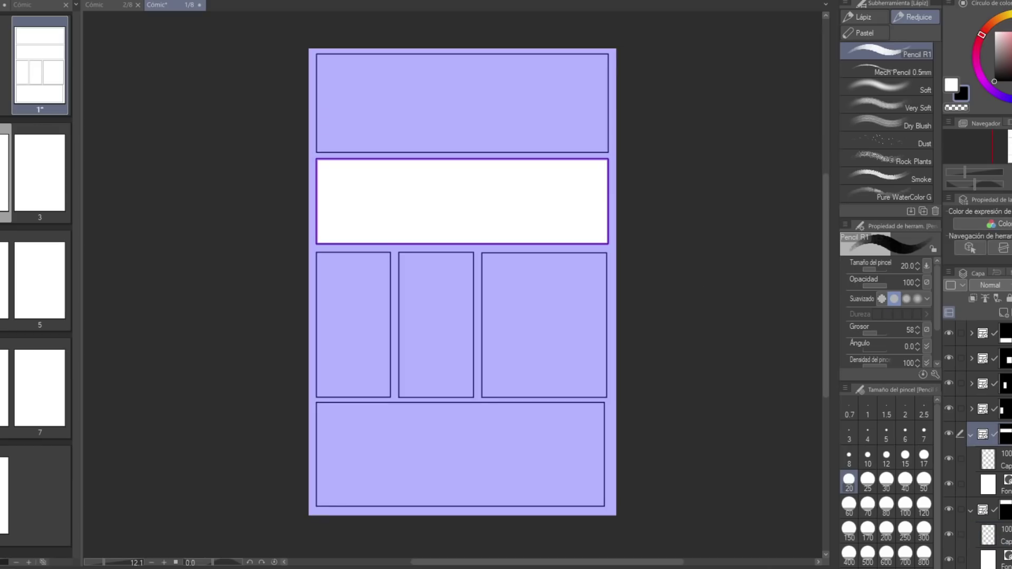
pyautogui.click(1002, 409)
pyautogui.click(1002, 384)
pyautogui.click(1002, 358)
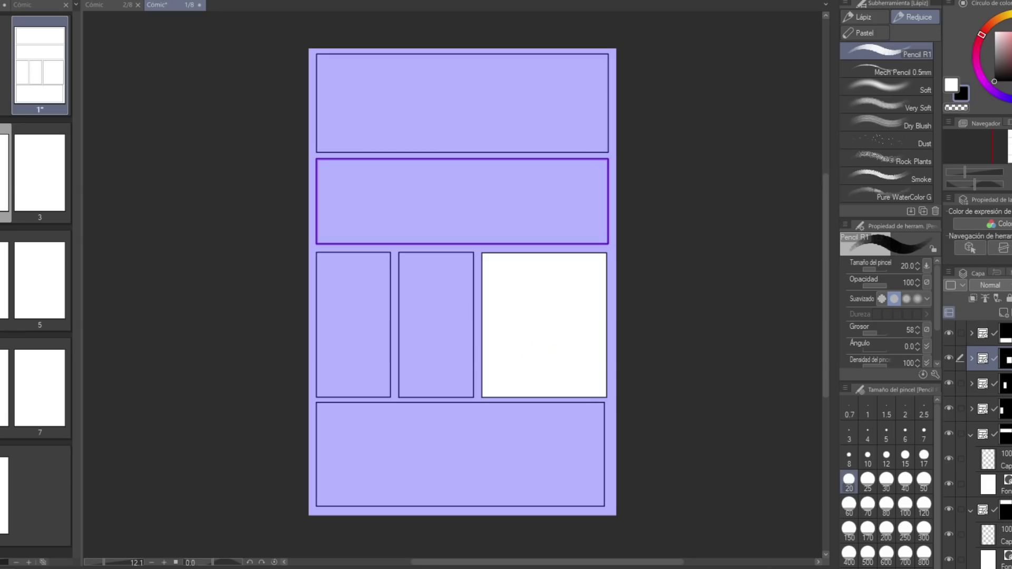
pyautogui.click(1002, 333)
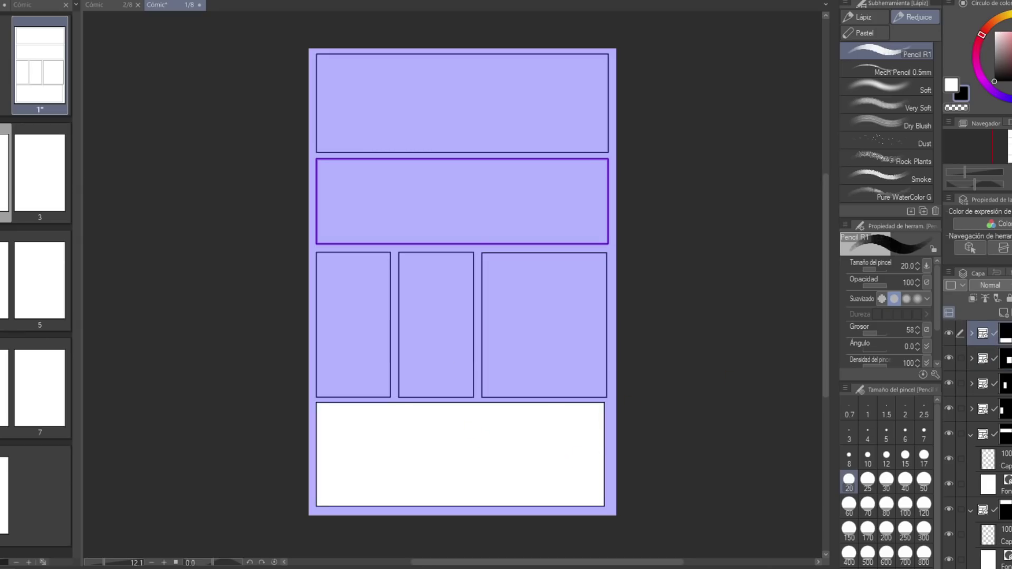
# Compare the base layer outside the frame folders with the folders of the top panel and the middle narrow panel
pyautogui.scroll(-2, 1002, 474)
pyautogui.click(1002, 545)
pyautogui.click(1002, 469)
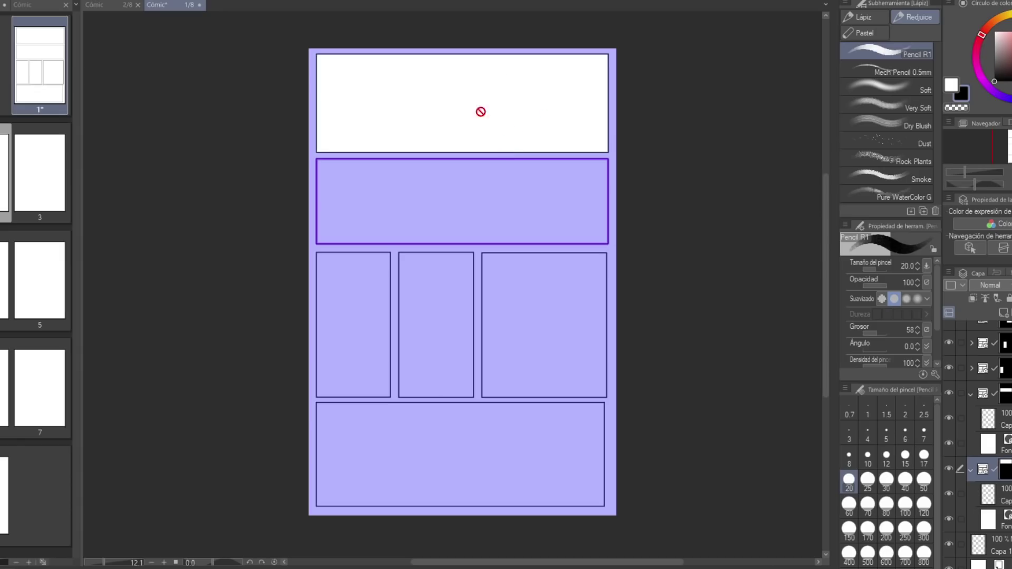
pyautogui.click(1004, 343)
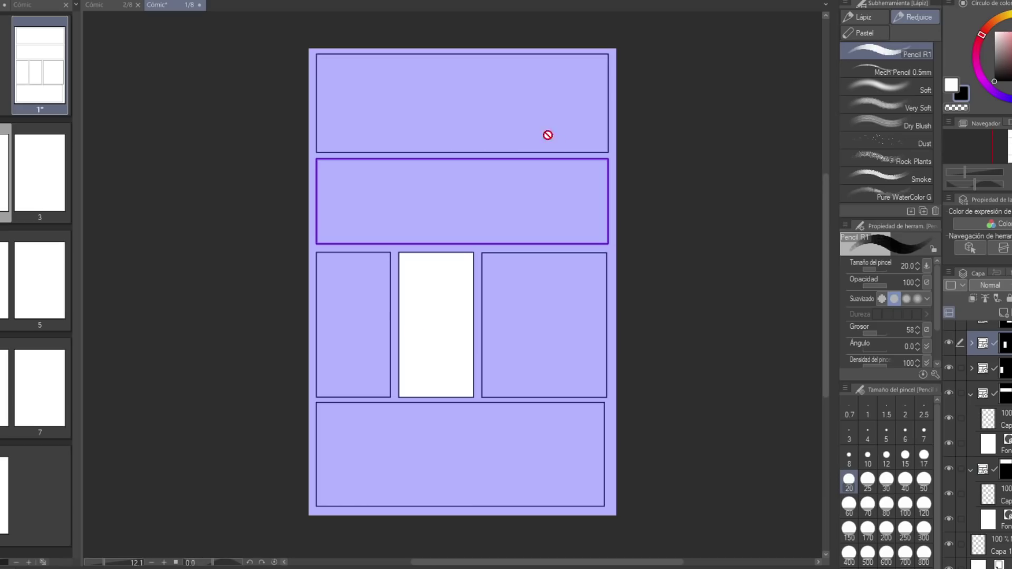
pyautogui.click(983, 469)
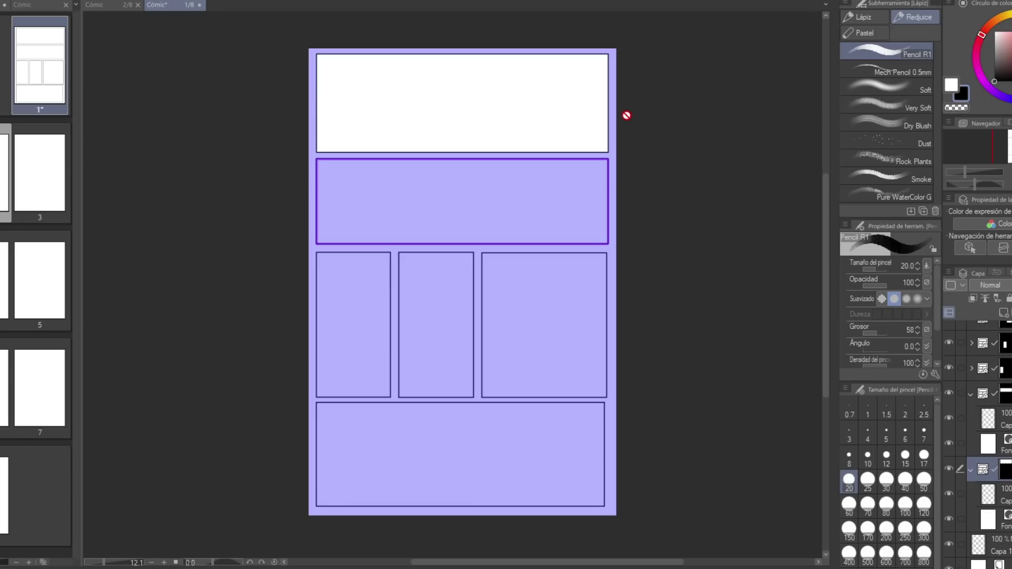
# Pick the second panel's frame folder directly from the canvas, and check the folders of the three panels below it
pyautogui.keyDown('ctrl'); pyautogui.keyDown('shift'); pyautogui.click(480, 214); pyautogui.keyUp('shift'); pyautogui.keyUp('ctrl')
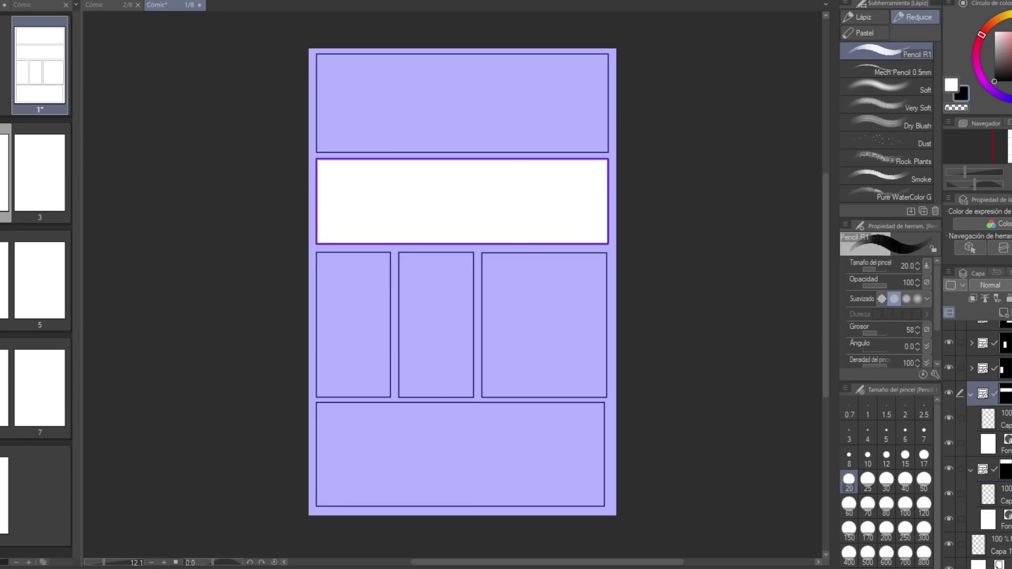
pyautogui.click(1007, 368)
pyautogui.click(1007, 343)
pyautogui.click(1007, 326)
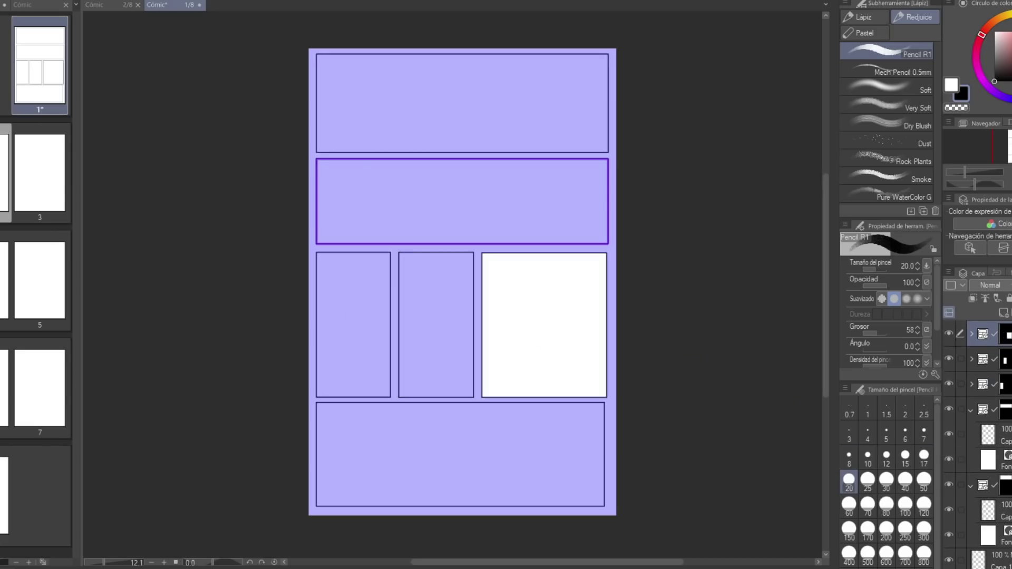
pyautogui.scroll(1, 990, 443)
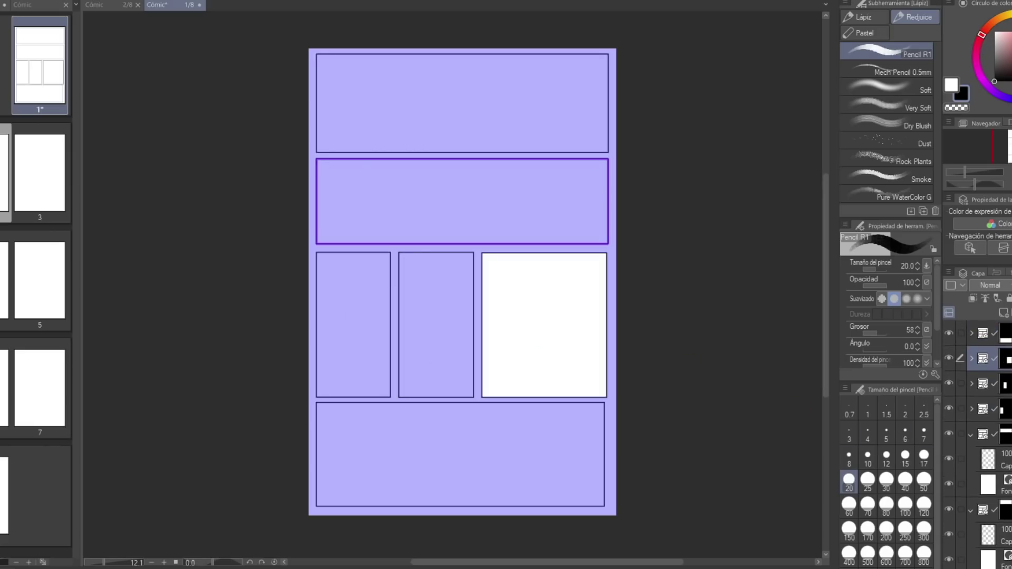
pyautogui.hotkey('alt', ']')
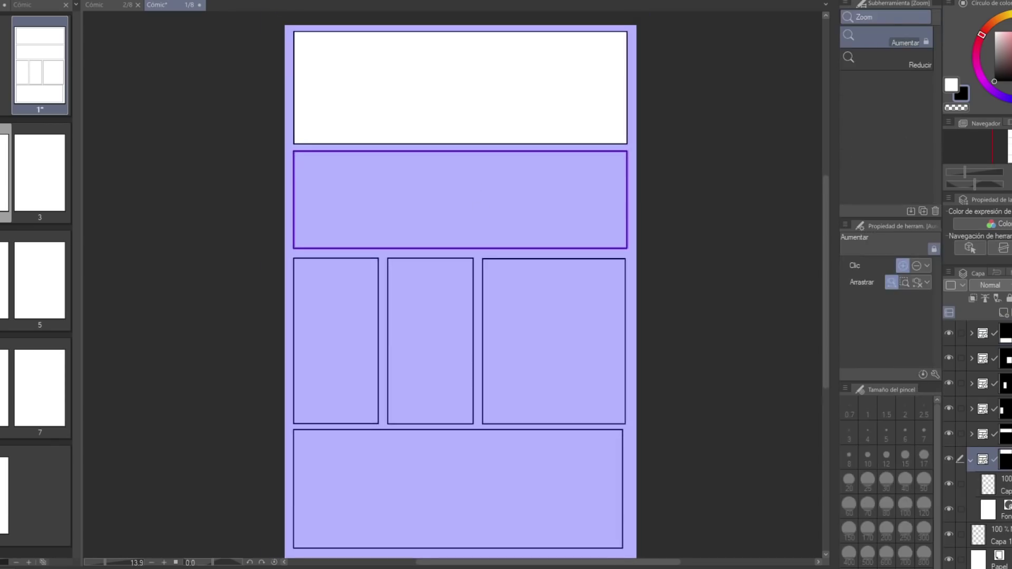
# Sketch the torso, waist and hips of a standing figure in the top panel with Pencil R1 at size 17
pyautogui.hotkey('ctrl', 'space')
pyautogui.moveTo(513, 203); pyautogui.dragTo(509, 206)
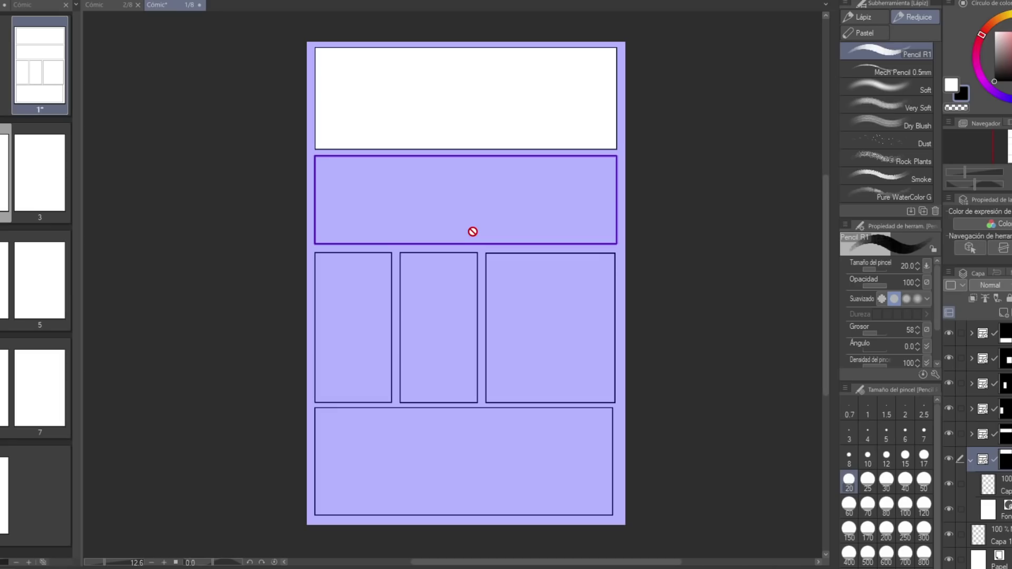
pyautogui.moveTo(490, 80); pyautogui.dragTo(490, 196)
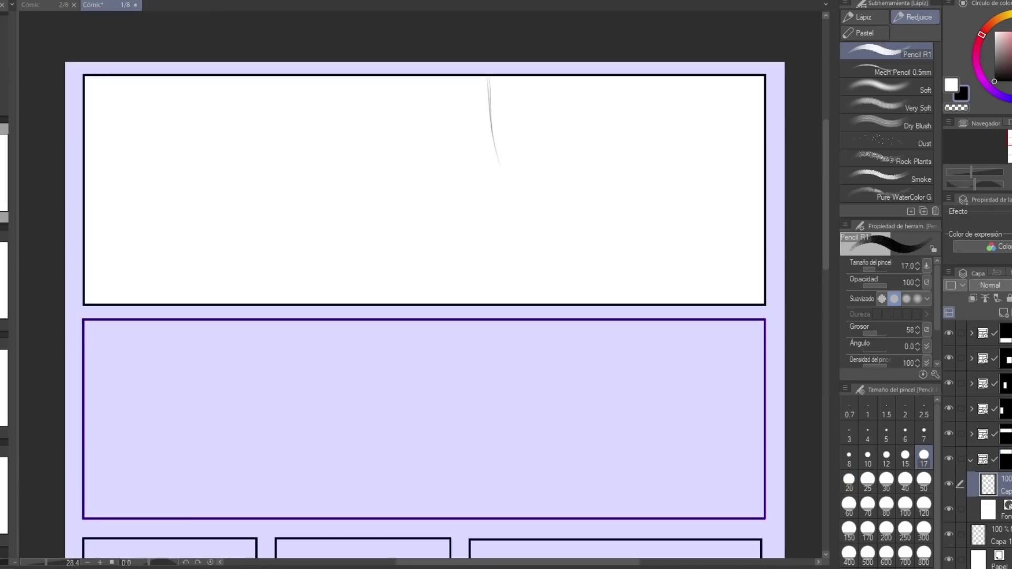
pyautogui.moveTo(615, 78)
pyautogui.mouseDown()
pyautogui.moveTo(589, 173)
pyautogui.moveTo(595, 191)
pyautogui.mouseUp()
pyautogui.moveTo(532, 160); pyautogui.dragTo(585, 169)
pyautogui.moveTo(543, 169)
pyautogui.mouseDown()
pyautogui.moveTo(595, 177)
pyautogui.moveTo(570, 176)
pyautogui.mouseUp()
pyautogui.moveTo(491, 156)
pyautogui.mouseDown()
pyautogui.moveTo(482, 211)
pyautogui.moveTo(524, 196)
pyautogui.moveTo(569, 207)
pyautogui.mouseUp()
pyautogui.moveTo(589, 166); pyautogui.dragTo(605, 213)
pyautogui.moveTo(606, 90); pyautogui.dragTo(593, 181)
pyautogui.moveTo(489, 182); pyautogui.dragTo(521, 215)
pyautogui.moveTo(612, 209)
pyautogui.mouseDown()
pyautogui.moveTo(513, 215)
pyautogui.moveTo(590, 213)
pyautogui.mouseUp()
pyautogui.moveTo(490, 207)
pyautogui.mouseDown()
pyautogui.moveTo(605, 207)
pyautogui.moveTo(477, 267)
pyautogui.mouseUp()
pyautogui.moveTo(473, 226)
pyautogui.mouseDown()
pyautogui.moveTo(478, 283)
pyautogui.moveTo(564, 281)
pyautogui.mouseUp()
pyautogui.moveTo(610, 205)
pyautogui.mouseDown()
pyautogui.moveTo(615, 256)
pyautogui.moveTo(600, 283)
pyautogui.mouseUp()
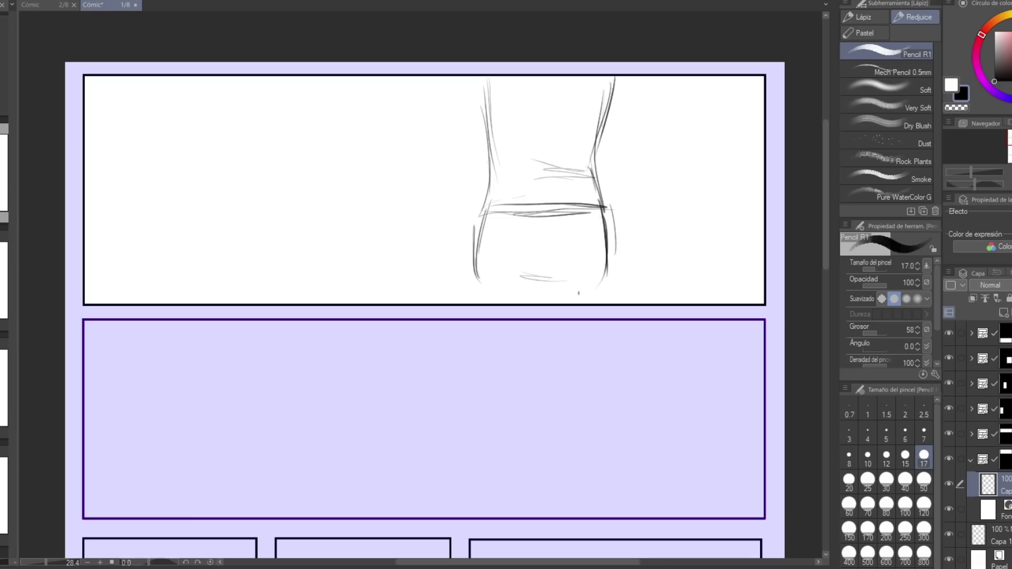
# Sketch the figure's arms and lower edge in the top panel, and reinforce the torso contours
pyautogui.moveTo(475, 281); pyautogui.dragTo(517, 300)
pyautogui.moveTo(532, 286); pyautogui.dragTo(543, 285)
pyautogui.moveTo(465, 76)
pyautogui.mouseDown()
pyautogui.moveTo(458, 214)
pyautogui.moveTo(480, 219)
pyautogui.moveTo(473, 243)
pyautogui.mouseUp()
pyautogui.moveTo(459, 187); pyautogui.dragTo(451, 286)
pyautogui.moveTo(625, 77)
pyautogui.mouseDown()
pyautogui.moveTo(624, 155)
pyautogui.moveTo(626, 187)
pyautogui.mouseUp()
pyautogui.moveTo(634, 134)
pyautogui.mouseDown()
pyautogui.moveTo(638, 195)
pyautogui.moveTo(627, 179)
pyautogui.moveTo(640, 226)
pyautogui.mouseUp()
pyautogui.moveTo(627, 202)
pyautogui.mouseDown()
pyautogui.moveTo(651, 221)
pyautogui.moveTo(652, 263)
pyautogui.moveTo(642, 268)
pyautogui.mouseUp()
pyautogui.moveTo(606, 84); pyautogui.dragTo(607, 296)
pyautogui.moveTo(488, 80); pyautogui.dragTo(497, 127)
# Sketch the kitchen background beside the figure: a vertical wall edge, the countertop, faucet and cabinets
pyautogui.moveTo(188, 77); pyautogui.dragTo(187, 280)
pyautogui.moveTo(188, 97); pyautogui.dragTo(190, 297)
pyautogui.moveTo(191, 218)
pyautogui.mouseDown()
pyautogui.moveTo(287, 213)
pyautogui.moveTo(286, 228)
pyautogui.mouseUp()
pyautogui.moveTo(272, 216); pyautogui.dragTo(270, 305)
pyautogui.moveTo(191, 194)
pyautogui.mouseDown()
pyautogui.moveTo(242, 171)
pyautogui.moveTo(244, 187)
pyautogui.mouseUp()
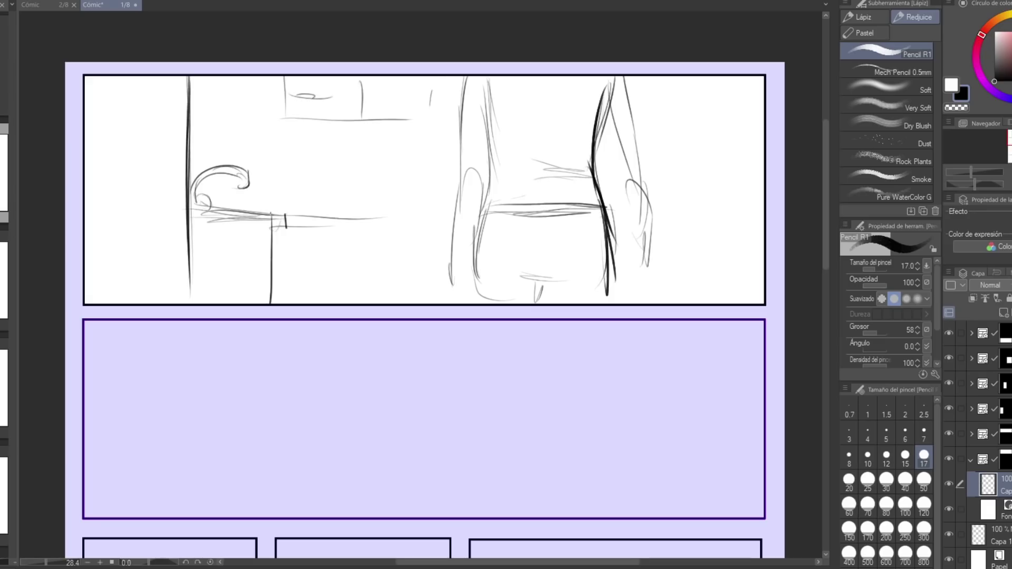
pyautogui.moveTo(277, 215)
pyautogui.mouseDown()
pyautogui.moveTo(365, 223)
pyautogui.moveTo(323, 299)
pyautogui.mouseUp()
pyautogui.moveTo(325, 228); pyautogui.dragTo(322, 302)
pyautogui.moveTo(220, 216); pyautogui.dragTo(280, 226)
pyautogui.moveTo(272, 216); pyautogui.dragTo(277, 230)
pyautogui.moveTo(196, 217); pyautogui.dragTo(400, 222)
# Draw a blender and a fruit bowl on the top panel's countertop and add detail to the faucet base
pyautogui.moveTo(283, 201)
pyautogui.mouseDown()
pyautogui.moveTo(280, 158)
pyautogui.moveTo(311, 157)
pyautogui.moveTo(312, 199)
pyautogui.moveTo(274, 211)
pyautogui.moveTo(322, 215)
pyautogui.mouseUp()
pyautogui.click(300, 186)
pyautogui.moveTo(293, 158); pyautogui.dragTo(314, 155)
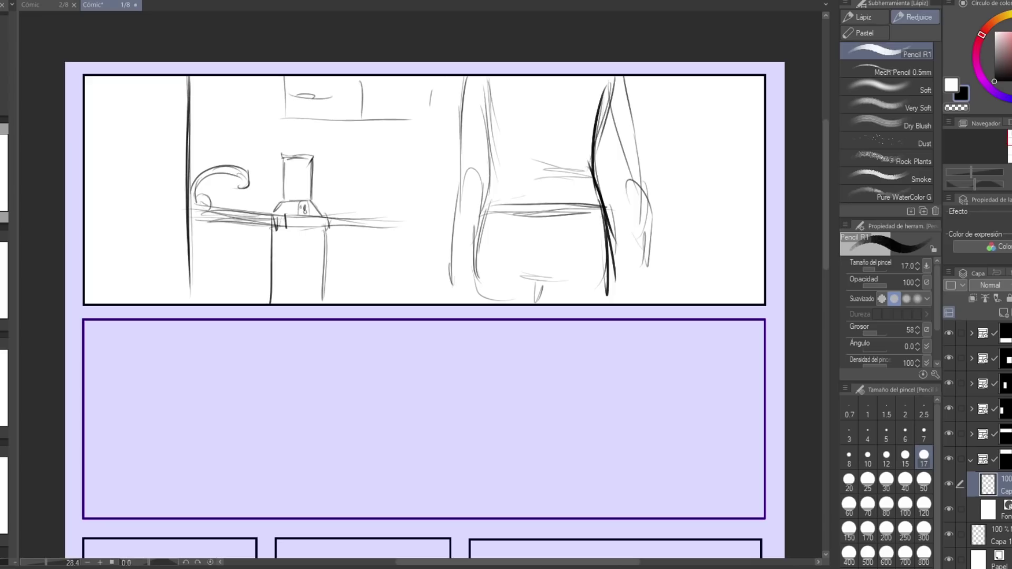
pyautogui.moveTo(287, 161); pyautogui.dragTo(288, 200)
pyautogui.moveTo(199, 193); pyautogui.dragTo(213, 209)
pyautogui.moveTo(331, 202)
pyautogui.mouseDown()
pyautogui.moveTo(340, 218)
pyautogui.moveTo(391, 207)
pyautogui.mouseUp()
pyautogui.moveTo(391, 207)
pyautogui.mouseDown()
pyautogui.moveTo(386, 218)
pyautogui.moveTo(351, 197)
pyautogui.moveTo(403, 220)
pyautogui.mouseUp()
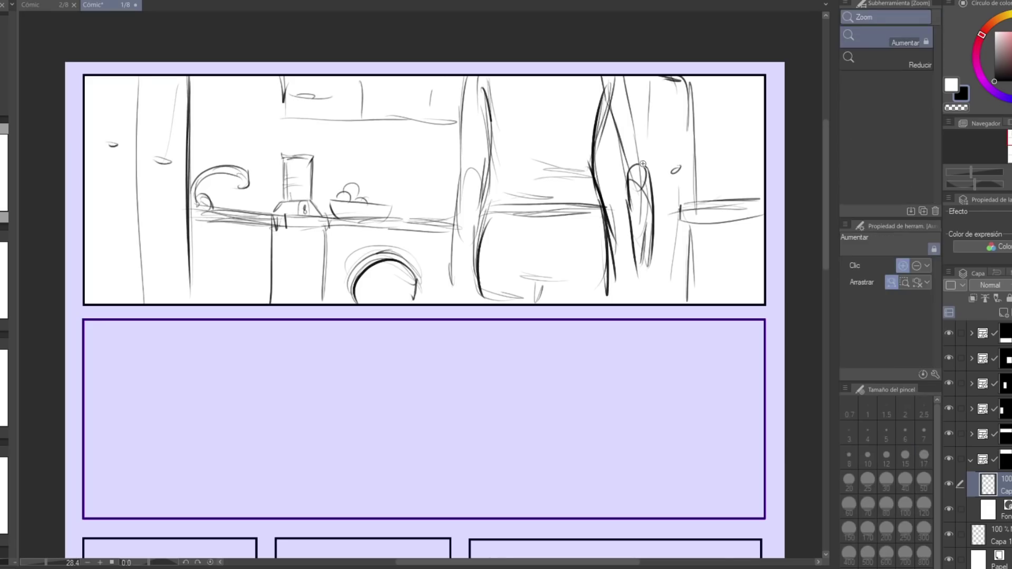
# Strengthen the figure's side contours and the cabinet edge in the top panel
pyautogui.scroll(-2, 643, 165)
pyautogui.moveTo(494, 90); pyautogui.dragTo(480, 259)
pyautogui.moveTo(513, 124); pyautogui.dragTo(505, 201)
pyautogui.scroll(-3, 608, 181)
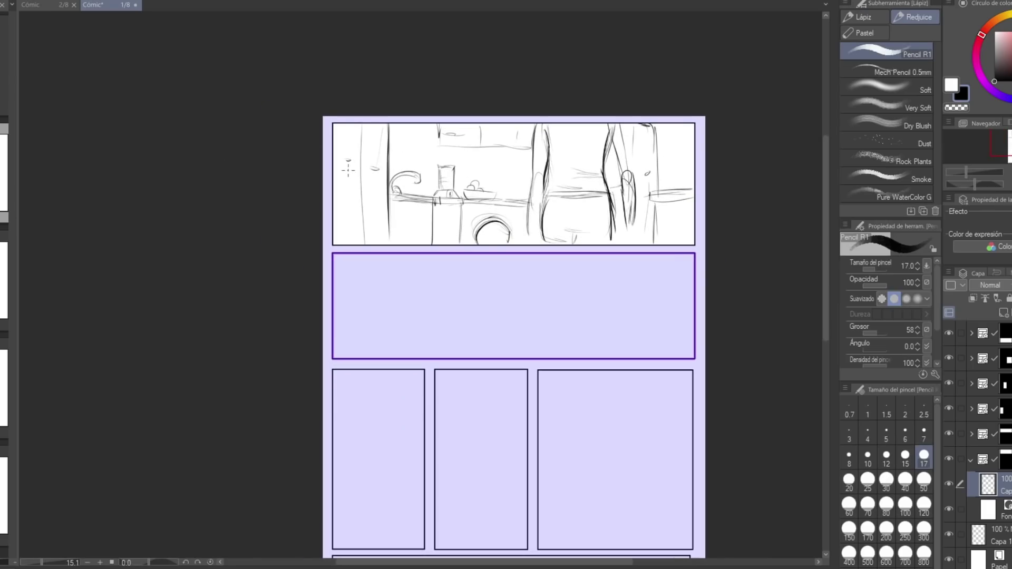
pyautogui.moveTo(438, 200); pyautogui.dragTo(439, 240)
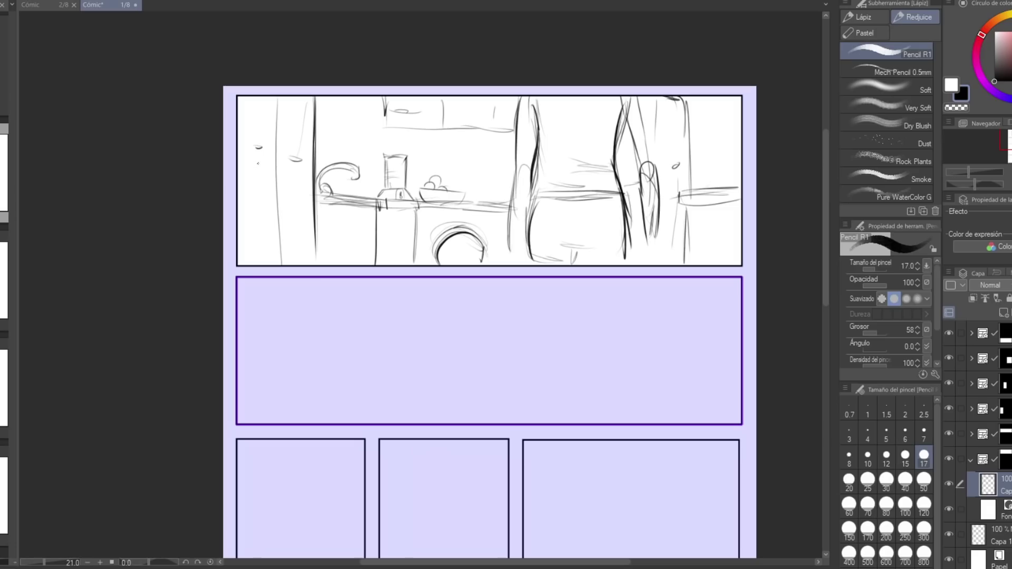
# Try drawing long strokes from the top panel past its border into the second panel, and undo them
pyautogui.moveTo(258, 135)
pyautogui.mouseDown()
pyautogui.moveTo(385, 184)
pyautogui.moveTo(493, 199)
pyautogui.moveTo(510, 178)
pyautogui.moveTo(319, 171)
pyautogui.mouseUp()
pyautogui.hotkey('ctrl', 'z')
pyautogui.moveTo(273, 144)
pyautogui.mouseDown()
pyautogui.moveTo(368, 184)
pyautogui.moveTo(485, 183)
pyautogui.moveTo(617, 166)
pyautogui.moveTo(566, 171)
pyautogui.moveTo(605, 117)
pyautogui.moveTo(608, 132)
pyautogui.moveTo(579, 167)
pyautogui.moveTo(332, 366)
pyautogui.mouseUp()
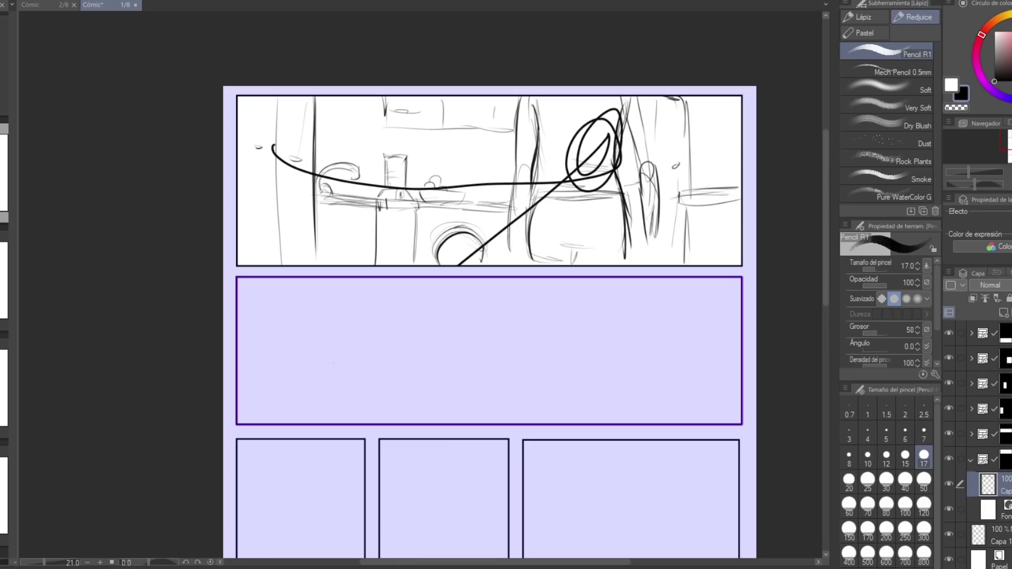
pyautogui.hotkey('ctrl', 'z')
# Rough in the second panel on its own layer with vertical wall edges, a counter line and a figure at the far right
pyautogui.moveTo(371, 224); pyautogui.dragTo(648, 229)
pyautogui.moveTo(743, 143); pyautogui.dragTo(745, 273)
pyautogui.moveTo(738, 167); pyautogui.dragTo(744, 271)
pyautogui.moveTo(757, 232)
pyautogui.mouseDown()
pyautogui.moveTo(761, 207)
pyautogui.moveTo(732, 182)
pyautogui.mouseUp()
pyautogui.moveTo(728, 195)
pyautogui.mouseDown()
pyautogui.moveTo(744, 209)
pyautogui.moveTo(741, 182)
pyautogui.moveTo(721, 201)
pyautogui.mouseUp()
pyautogui.moveTo(729, 213); pyautogui.dragTo(723, 257)
pyautogui.moveTo(758, 223); pyautogui.dragTo(763, 257)
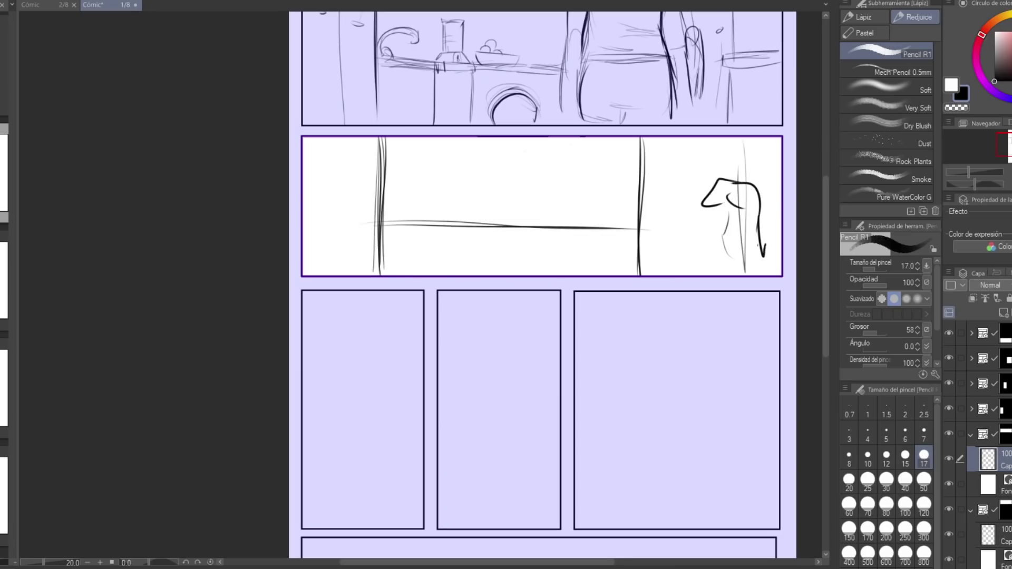
# Sketch a bottle, a box-shaped container and a bowl on the counter in the second panel
pyautogui.scroll(2, 449, 168)
pyautogui.moveTo(404, 290)
pyautogui.mouseDown()
pyautogui.moveTo(407, 234)
pyautogui.moveTo(430, 300)
pyautogui.moveTo(435, 291)
pyautogui.mouseUp()
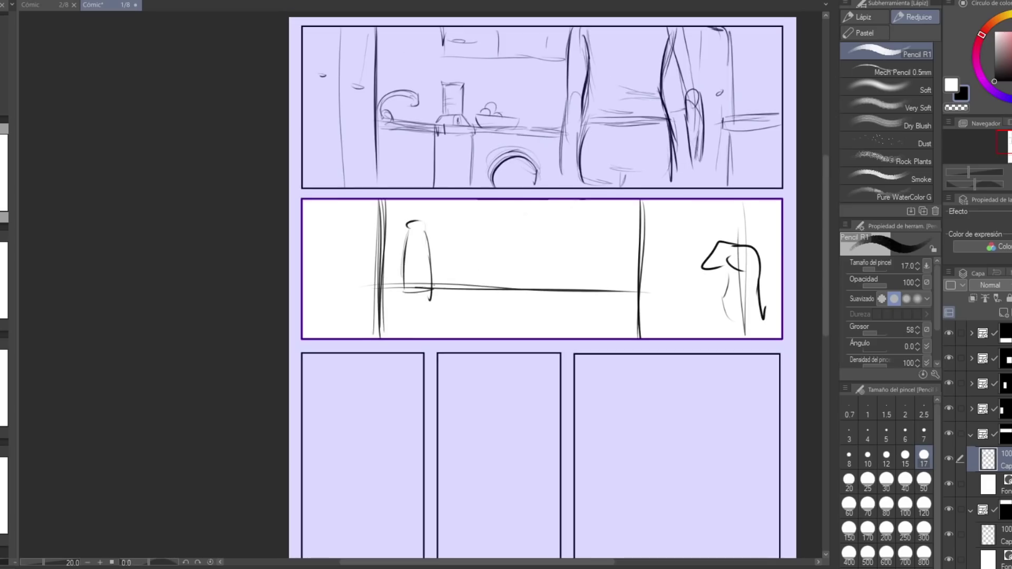
pyautogui.moveTo(434, 254); pyautogui.dragTo(485, 250)
pyautogui.moveTo(446, 258); pyautogui.dragTo(475, 280)
pyautogui.moveTo(474, 281); pyautogui.dragTo(440, 285)
pyautogui.moveTo(512, 264); pyautogui.dragTo(489, 285)
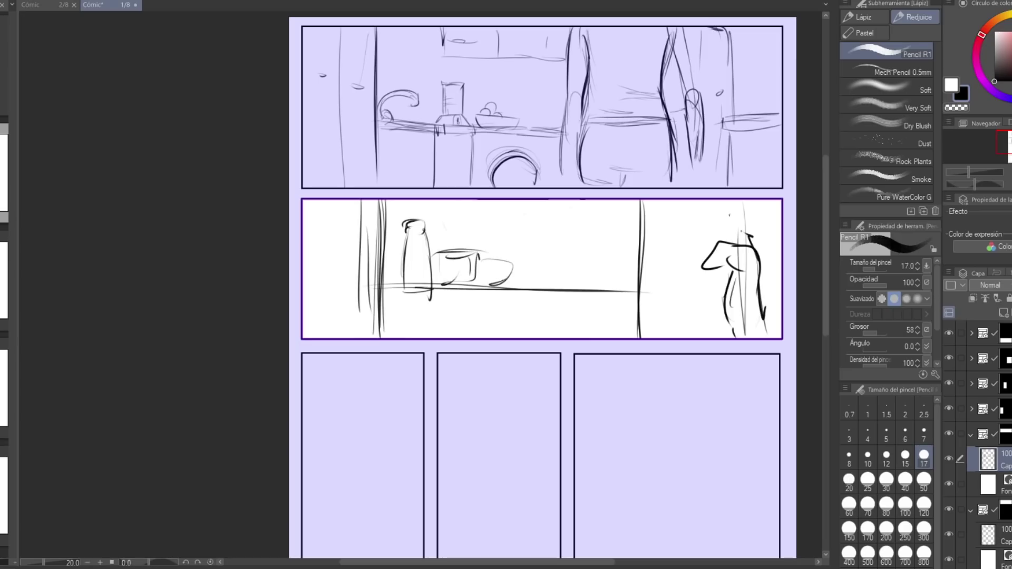
# Add a scalloped shape beside the figure, a filled dish on the counter and rounded shapes below it in the second panel
pyautogui.moveTo(728, 214); pyautogui.dragTo(727, 228)
pyautogui.moveTo(724, 231); pyautogui.dragTo(630, 252)
pyautogui.moveTo(630, 222); pyautogui.dragTo(711, 212)
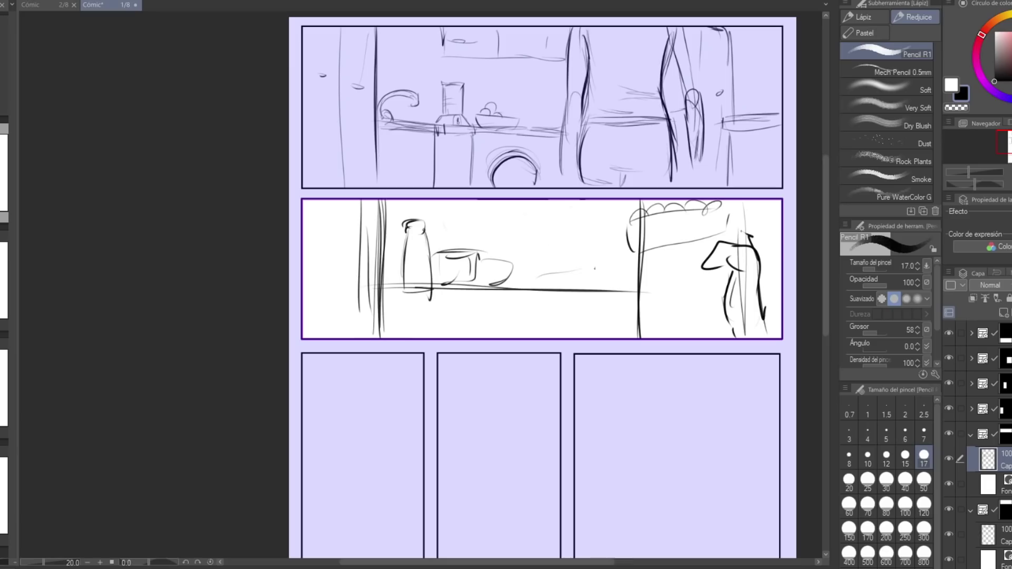
pyautogui.moveTo(554, 272); pyautogui.dragTo(598, 272)
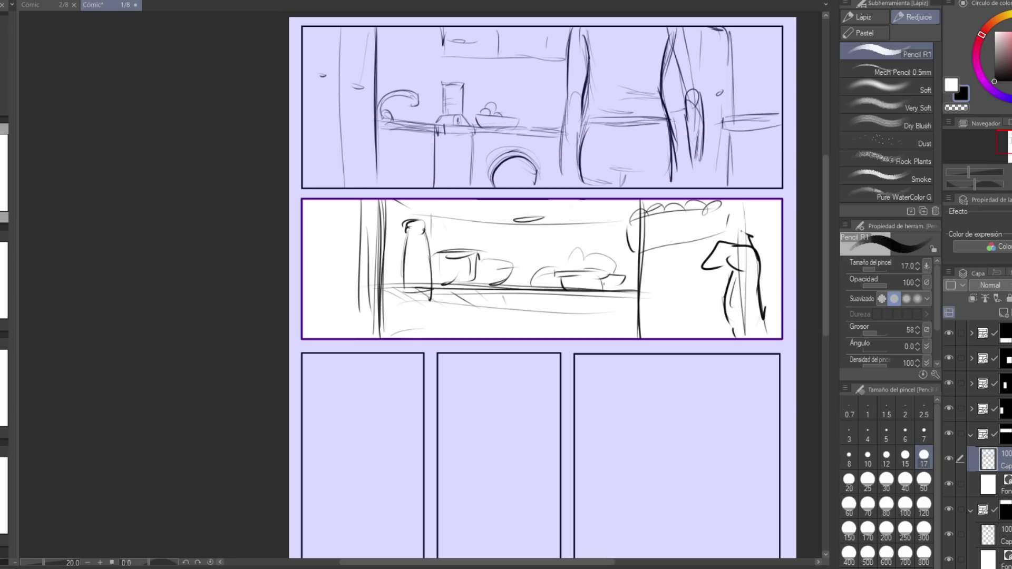
pyautogui.moveTo(421, 330)
pyautogui.mouseDown()
pyautogui.moveTo(448, 316)
pyautogui.moveTo(489, 330)
pyautogui.mouseUp()
# Sketch the tilted, boxy case of a digital watch in the first narrow panel of the third row
pyautogui.moveTo(435, 117); pyautogui.dragTo(477, 149)
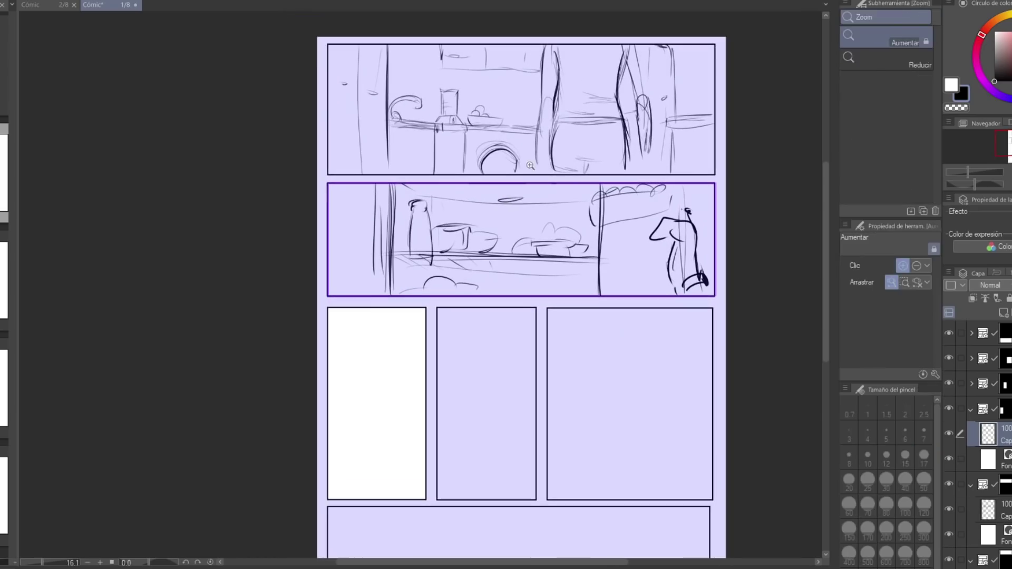
pyautogui.scroll(2, 469, 355)
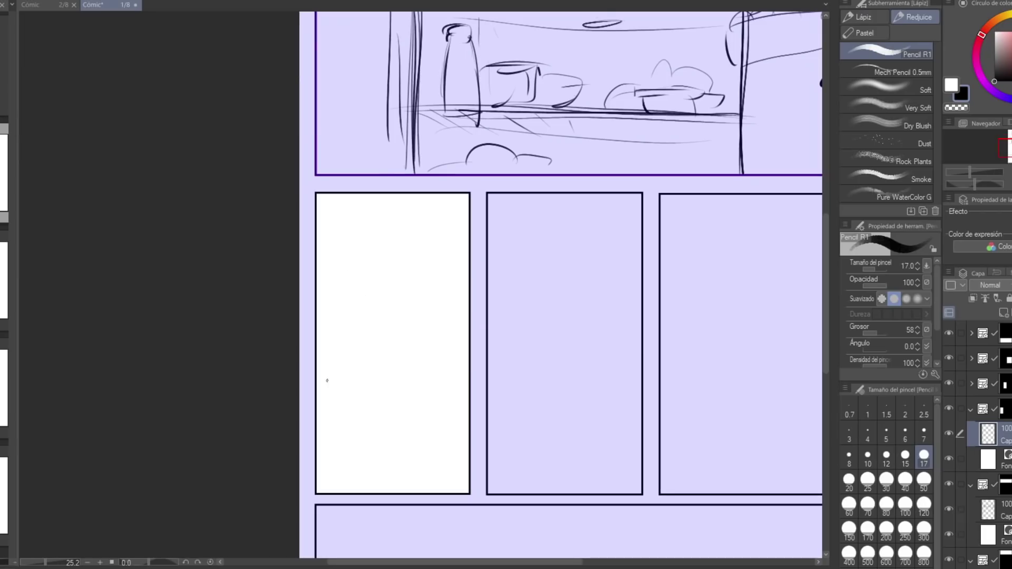
pyautogui.moveTo(332, 378); pyautogui.dragTo(444, 272)
pyautogui.moveTo(357, 391); pyautogui.dragTo(426, 325)
pyautogui.moveTo(381, 275); pyautogui.dragTo(423, 331)
pyautogui.moveTo(381, 276); pyautogui.dragTo(455, 244)
pyautogui.moveTo(455, 243); pyautogui.dragTo(469, 271)
pyautogui.moveTo(383, 276); pyautogui.dragTo(421, 329)
pyautogui.moveTo(426, 331); pyautogui.dragTo(469, 314)
pyautogui.moveTo(427, 340); pyautogui.dragTo(466, 315)
# Draw the segmented digits 8:30 on the watch display
pyautogui.moveTo(438, 289); pyautogui.dragTo(448, 315)
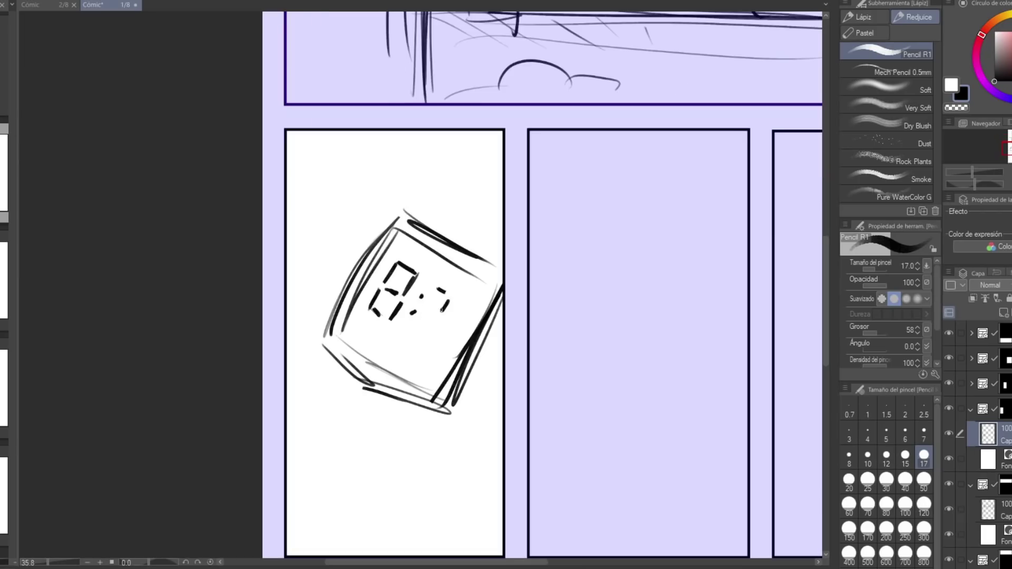
pyautogui.moveTo(437, 320); pyautogui.dragTo(417, 337)
pyautogui.moveTo(458, 301)
pyautogui.mouseDown()
pyautogui.moveTo(477, 311)
pyautogui.moveTo(469, 331)
pyautogui.mouseUp()
pyautogui.moveTo(449, 324)
pyautogui.mouseDown()
pyautogui.moveTo(443, 353)
pyautogui.moveTo(458, 350)
pyautogui.mouseUp()
# Draw the watch strap above and below the case and shade it with hatching
pyautogui.moveTo(422, 213); pyautogui.dragTo(487, 216)
pyautogui.moveTo(332, 372); pyautogui.dragTo(308, 480)
pyautogui.moveTo(421, 404); pyautogui.dragTo(390, 488)
pyautogui.moveTo(337, 379); pyautogui.dragTo(416, 406)
pyautogui.moveTo(322, 416); pyautogui.dragTo(405, 459)
pyautogui.moveTo(422, 206); pyautogui.dragTo(487, 245)
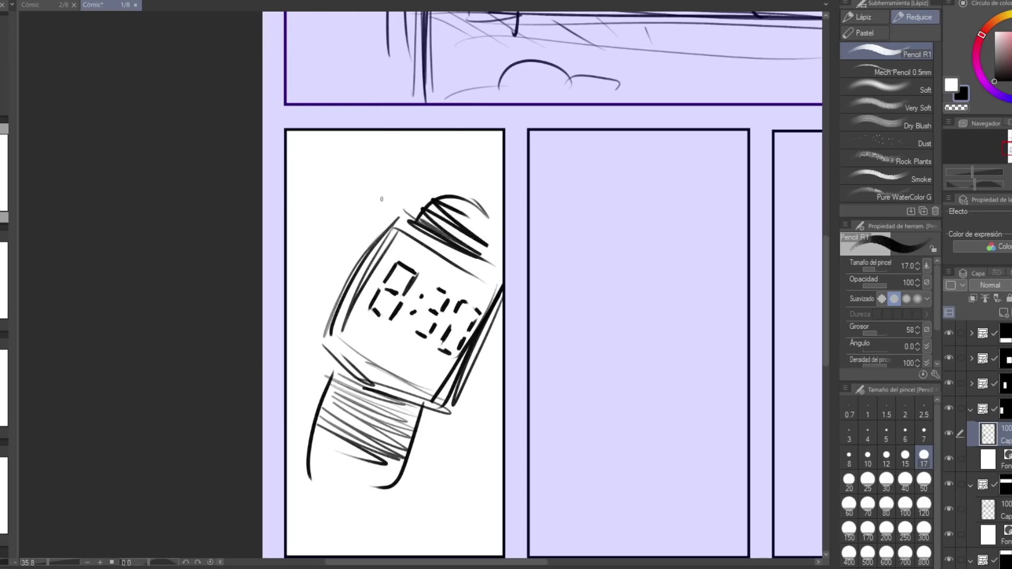
# Add radial focus lines around the watch on a new layer using the 集中線(曲線指定) decoration brush
pyautogui.press('u')
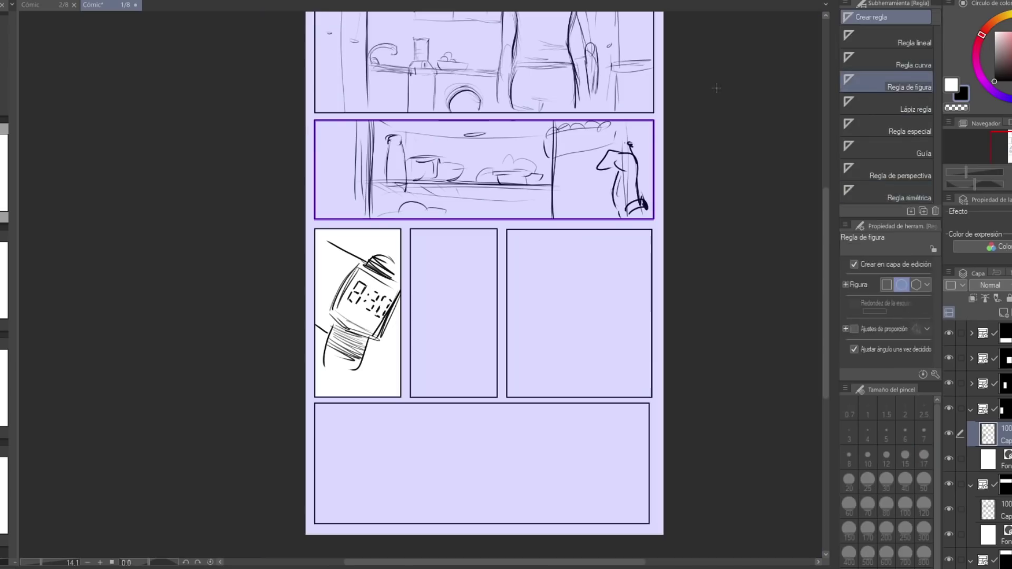
pyautogui.press('b')
pyautogui.click(864, 81)
pyautogui.click(910, 182)
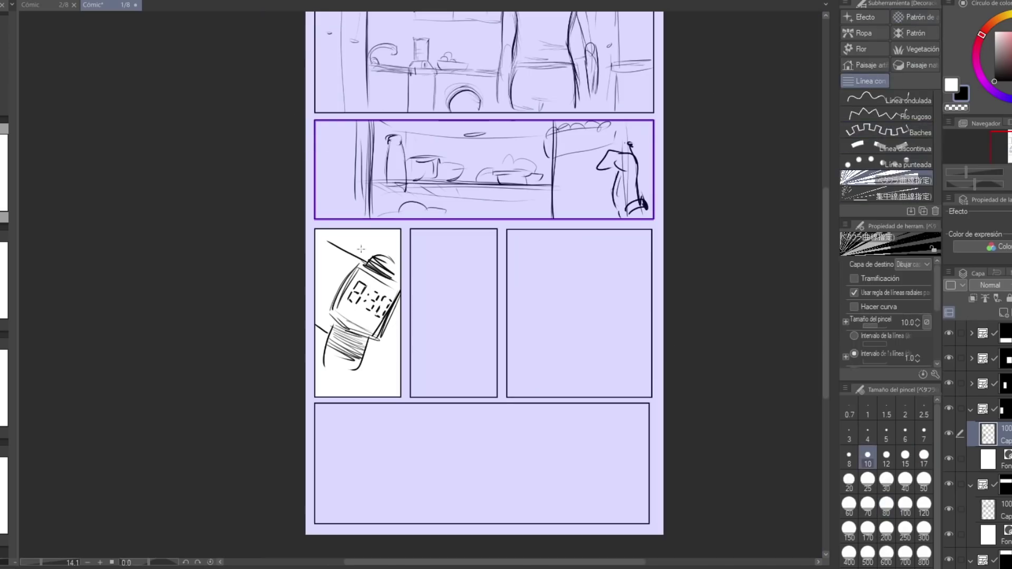
pyautogui.click(1003, 312)
pyautogui.click(891, 196)
pyautogui.moveTo(336, 370)
pyautogui.mouseDown()
pyautogui.moveTo(354, 235)
pyautogui.moveTo(342, 374)
pyautogui.mouseUp()
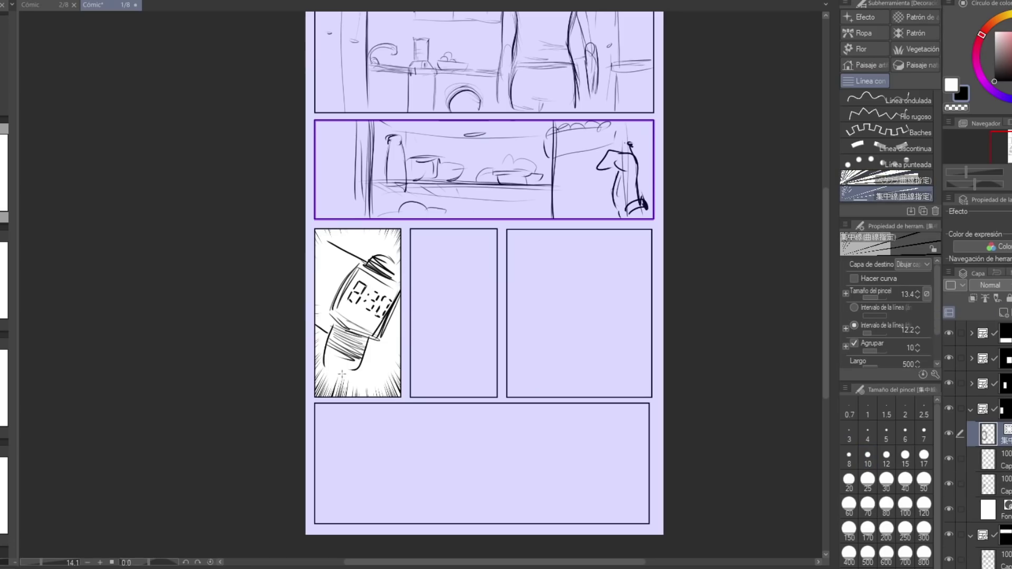
# Sketch the outline of a drinking glass in the second narrow panel of the third row
pyautogui.scroll(3, 388, 306)
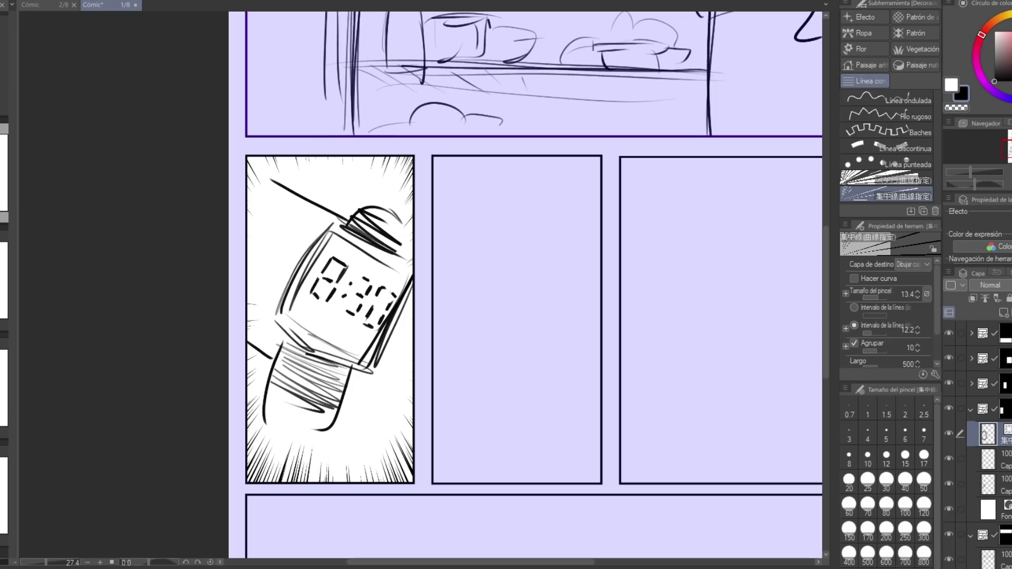
pyautogui.press('k')
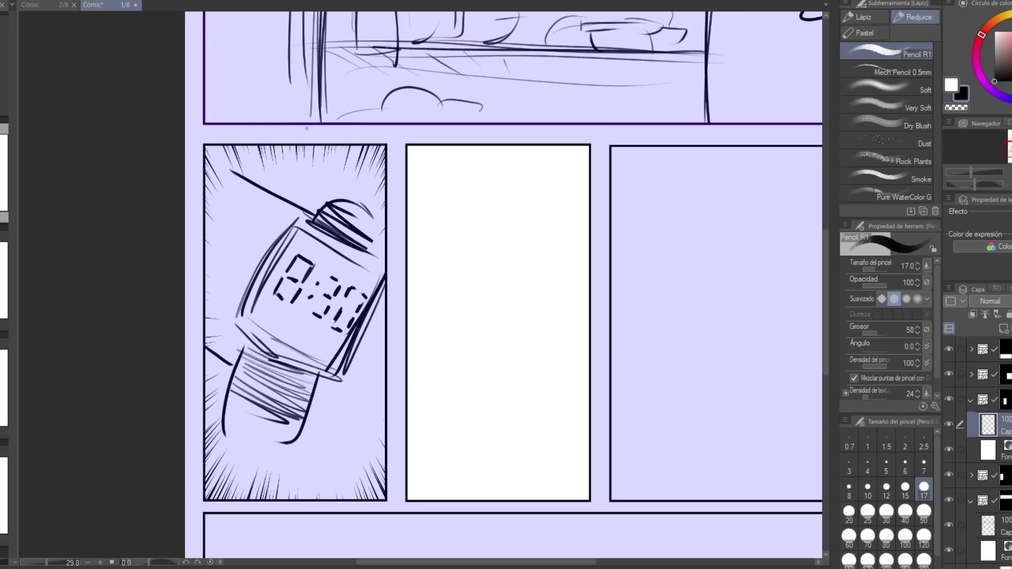
pyautogui.moveTo(549, 324); pyautogui.dragTo(498, 309)
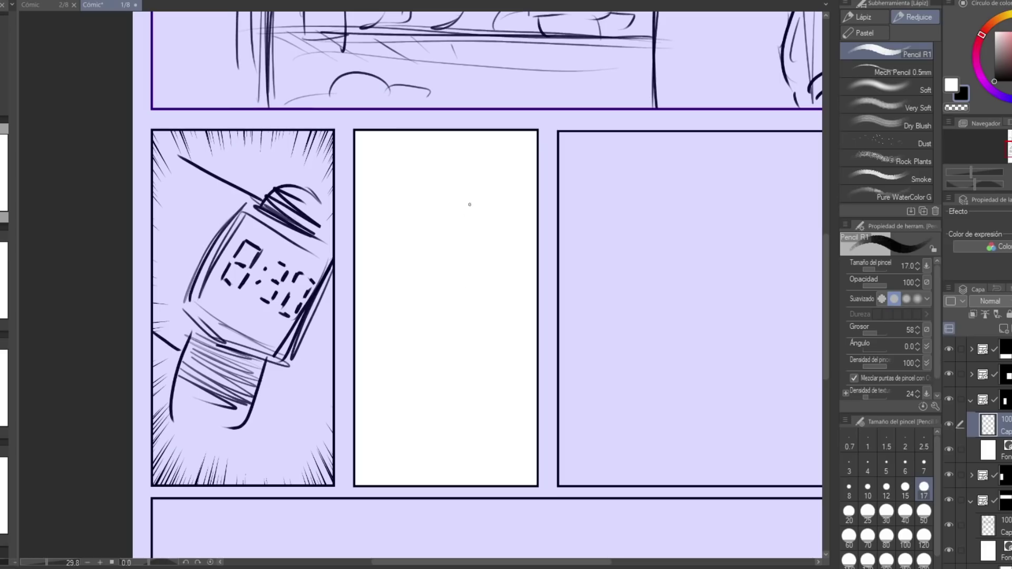
pyautogui.moveTo(398, 206); pyautogui.dragTo(432, 378)
pyautogui.moveTo(404, 205)
pyautogui.mouseDown()
pyautogui.moveTo(431, 375)
pyautogui.moveTo(468, 201)
pyautogui.moveTo(508, 202)
pyautogui.mouseUp()
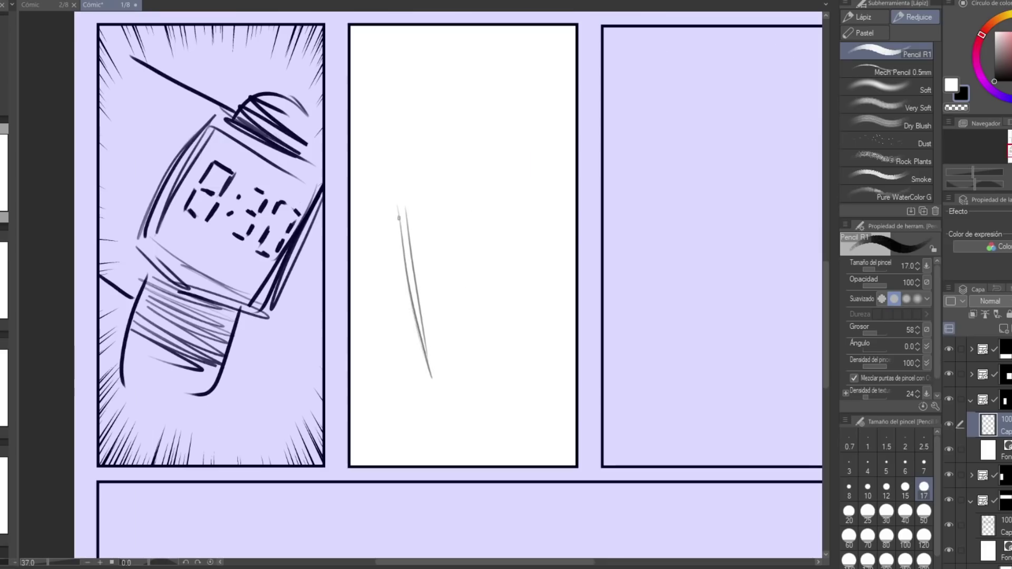
pyautogui.moveTo(447, 196)
pyautogui.mouseDown()
pyautogui.moveTo(494, 198)
pyautogui.moveTo(508, 326)
pyautogui.mouseUp()
pyautogui.moveTo(505, 282); pyautogui.dragTo(502, 352)
pyautogui.moveTo(517, 265)
pyautogui.mouseDown()
pyautogui.moveTo(493, 376)
pyautogui.moveTo(482, 384)
pyautogui.mouseUp()
# Draw a hand gripping the glass from the side, with the base line beneath it
pyautogui.moveTo(359, 280)
pyautogui.mouseDown()
pyautogui.moveTo(394, 250)
pyautogui.moveTo(489, 288)
pyautogui.moveTo(497, 307)
pyautogui.moveTo(457, 322)
pyautogui.mouseUp()
pyautogui.moveTo(469, 328); pyautogui.dragTo(461, 358)
pyautogui.moveTo(464, 364); pyautogui.dragTo(454, 367)
pyautogui.moveTo(364, 263); pyautogui.dragTo(411, 253)
pyautogui.moveTo(474, 333); pyautogui.dragTo(472, 366)
pyautogui.moveTo(454, 375)
pyautogui.mouseDown()
pyautogui.moveTo(375, 370)
pyautogui.moveTo(409, 316)
pyautogui.moveTo(402, 286)
pyautogui.mouseUp()
# Clean up the hand around the glass and redraw its fingers and the lower contour with darker strokes
pyautogui.press('e')
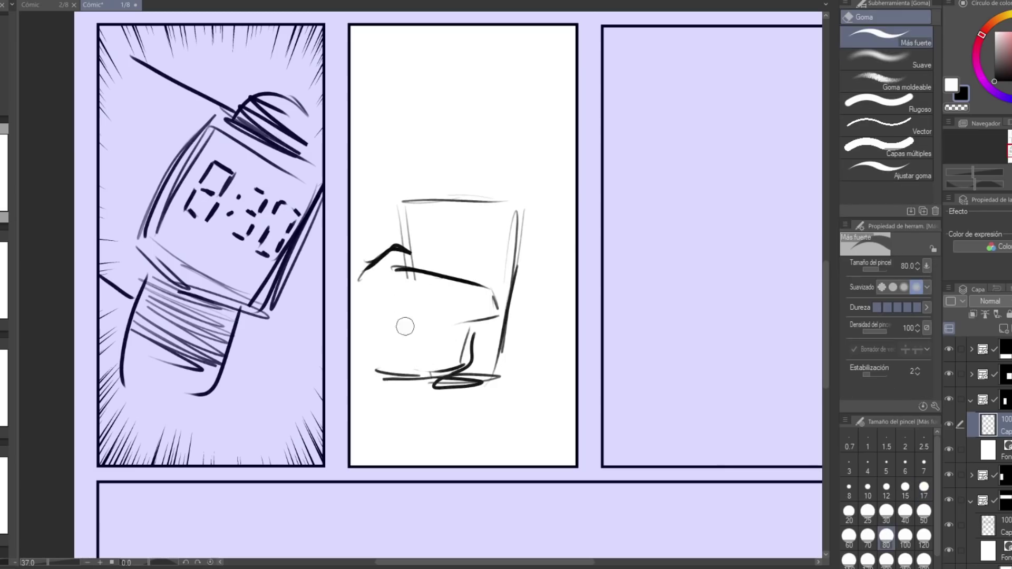
pyautogui.press('p')
pyautogui.moveTo(398, 270); pyautogui.dragTo(515, 287)
pyautogui.moveTo(493, 294)
pyautogui.mouseDown()
pyautogui.moveTo(501, 311)
pyautogui.moveTo(521, 307)
pyautogui.mouseUp()
pyautogui.moveTo(462, 328); pyautogui.dragTo(495, 336)
pyautogui.moveTo(485, 335); pyautogui.dragTo(491, 363)
pyautogui.moveTo(485, 372)
pyautogui.mouseDown()
pyautogui.moveTo(471, 375)
pyautogui.moveTo(476, 389)
pyautogui.mouseUp()
pyautogui.moveTo(471, 338); pyautogui.dragTo(500, 340)
pyautogui.moveTo(504, 341); pyautogui.dragTo(505, 353)
pyautogui.moveTo(468, 388); pyautogui.dragTo(511, 363)
pyautogui.moveTo(372, 363); pyautogui.dragTo(404, 378)
# Sketch a spout at the top of the glass panel with a stream of liquid pouring down
pyautogui.press('space')
pyautogui.moveTo(418, 119); pyautogui.dragTo(414, 195)
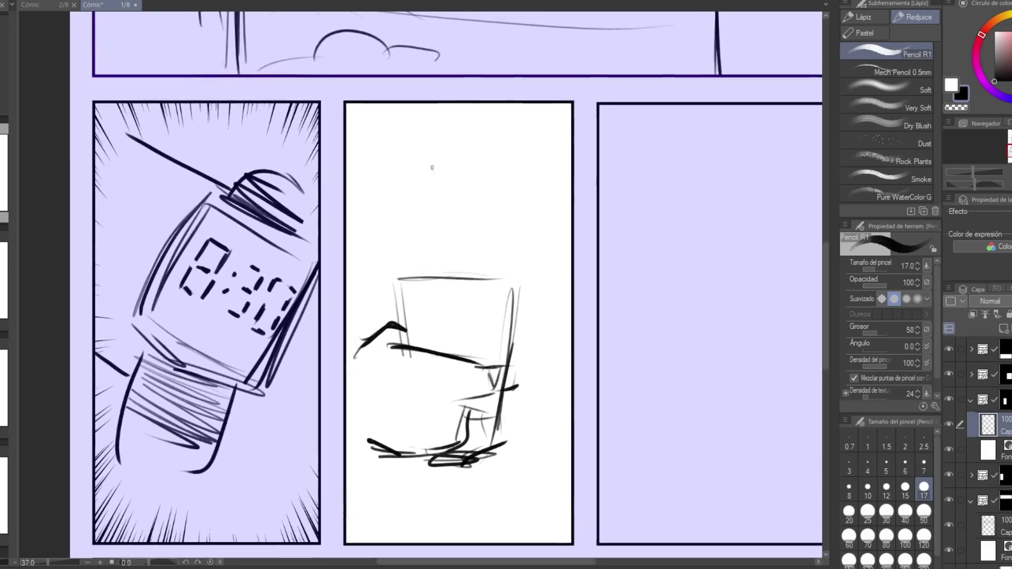
pyautogui.moveTo(485, 137); pyautogui.dragTo(493, 170)
pyautogui.moveTo(467, 104); pyautogui.dragTo(457, 121)
pyautogui.moveTo(571, 124); pyautogui.dragTo(530, 164)
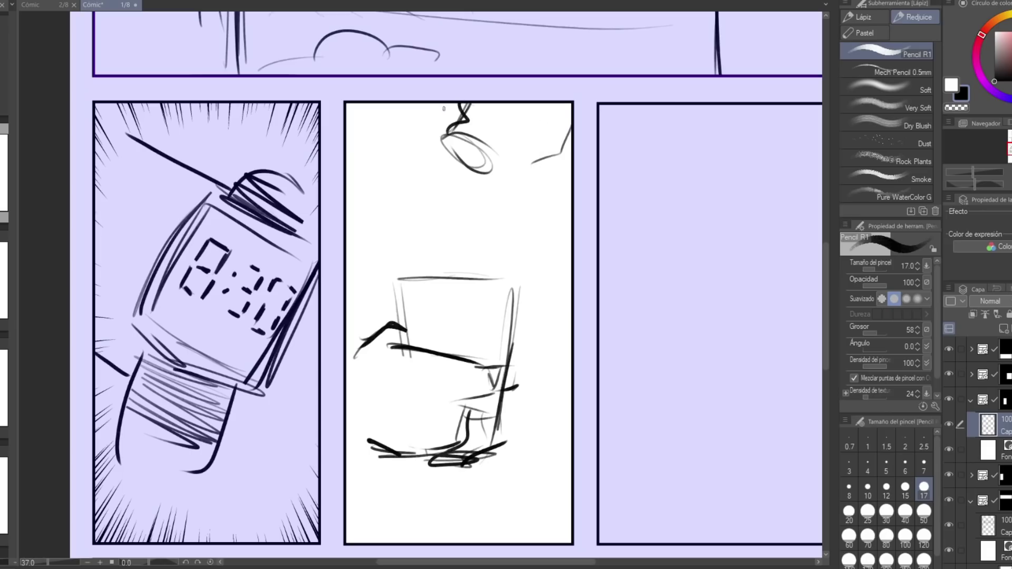
pyautogui.moveTo(419, 105); pyautogui.dragTo(352, 218)
pyautogui.moveTo(463, 145); pyautogui.dragTo(449, 283)
pyautogui.moveTo(466, 194); pyautogui.dragTo(473, 293)
# Draw the liquid overflowing the glass into a puddle, with splash droplets around it
pyautogui.moveTo(473, 283)
pyautogui.mouseDown()
pyautogui.moveTo(506, 266)
pyautogui.moveTo(536, 293)
pyautogui.mouseUp()
pyautogui.moveTo(474, 288)
pyautogui.mouseDown()
pyautogui.moveTo(500, 277)
pyautogui.moveTo(529, 365)
pyautogui.mouseUp()
pyautogui.moveTo(506, 275); pyautogui.dragTo(520, 450)
pyautogui.moveTo(535, 449); pyautogui.dragTo(543, 471)
pyautogui.press('space')
pyautogui.moveTo(488, 387); pyautogui.dragTo(502, 285)
pyautogui.moveTo(521, 332); pyautogui.dragTo(442, 363)
pyautogui.moveTo(520, 407); pyautogui.dragTo(539, 411)
pyautogui.moveTo(468, 138); pyautogui.dragTo(461, 234)
pyautogui.moveTo(466, 178); pyautogui.dragTo(460, 251)
pyautogui.moveTo(427, 196); pyautogui.dragTo(437, 247)
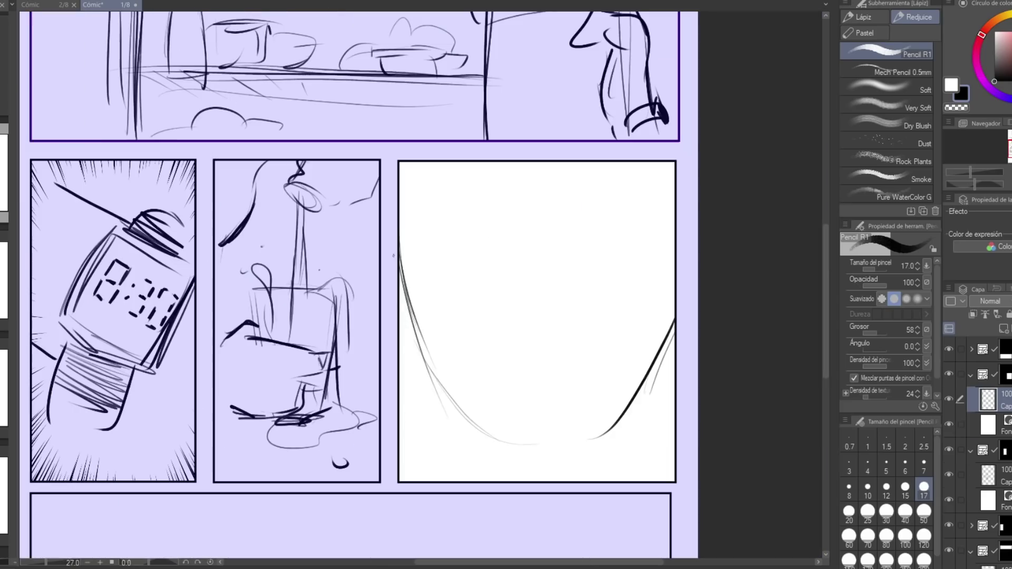
# Sketch the lower half of a face in the third row's wide panel, with jaw, nose and a tilted slice of toast in the mouth
pyautogui.moveTo(399, 276); pyautogui.dragTo(450, 411)
pyautogui.moveTo(400, 285)
pyautogui.mouseDown()
pyautogui.moveTo(406, 313)
pyautogui.moveTo(501, 439)
pyautogui.mouseUp()
pyautogui.moveTo(675, 327)
pyautogui.mouseDown()
pyautogui.moveTo(579, 450)
pyautogui.moveTo(520, 440)
pyautogui.mouseUp()
pyautogui.moveTo(462, 289)
pyautogui.mouseDown()
pyautogui.moveTo(463, 213)
pyautogui.moveTo(561, 235)
pyautogui.moveTo(635, 345)
pyautogui.mouseUp()
pyautogui.moveTo(440, 281); pyautogui.dragTo(572, 346)
pyautogui.moveTo(500, 181); pyautogui.dragTo(524, 208)
pyautogui.moveTo(540, 210); pyautogui.dragTo(566, 208)
pyautogui.moveTo(582, 196); pyautogui.dragTo(576, 209)
pyautogui.moveTo(454, 236)
pyautogui.mouseDown()
pyautogui.moveTo(580, 284)
pyautogui.moveTo(617, 338)
pyautogui.mouseUp()
pyautogui.moveTo(458, 268)
pyautogui.mouseDown()
pyautogui.moveTo(484, 294)
pyautogui.moveTo(618, 336)
pyautogui.mouseUp()
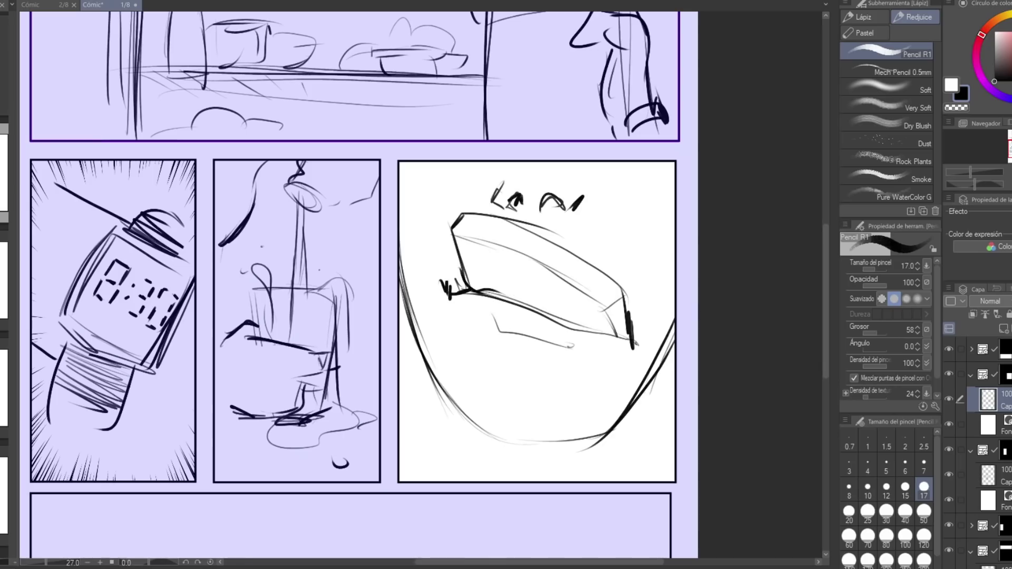
# Erase and redraw the far end of the toast, and darken the lower lip line below it
pyautogui.moveTo(535, 314); pyautogui.dragTo(621, 345)
pyautogui.press('e')
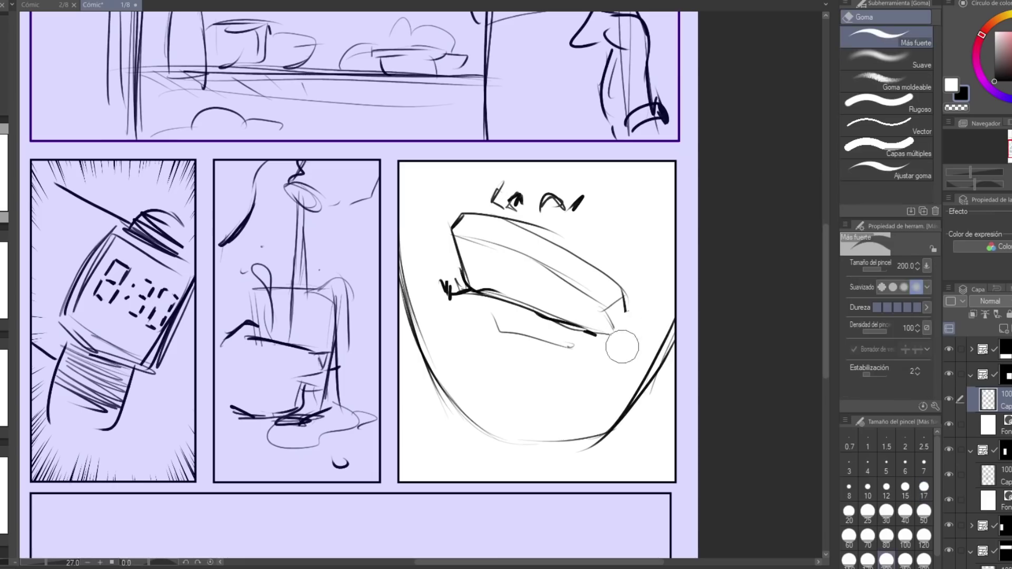
pyautogui.press('p')
pyautogui.moveTo(625, 301); pyautogui.dragTo(607, 334)
pyautogui.moveTo(585, 331); pyautogui.dragTo(600, 341)
pyautogui.moveTo(601, 344); pyautogui.dragTo(600, 350)
pyautogui.moveTo(487, 315); pyautogui.dragTo(564, 348)
pyautogui.moveTo(548, 348); pyautogui.dragTo(582, 353)
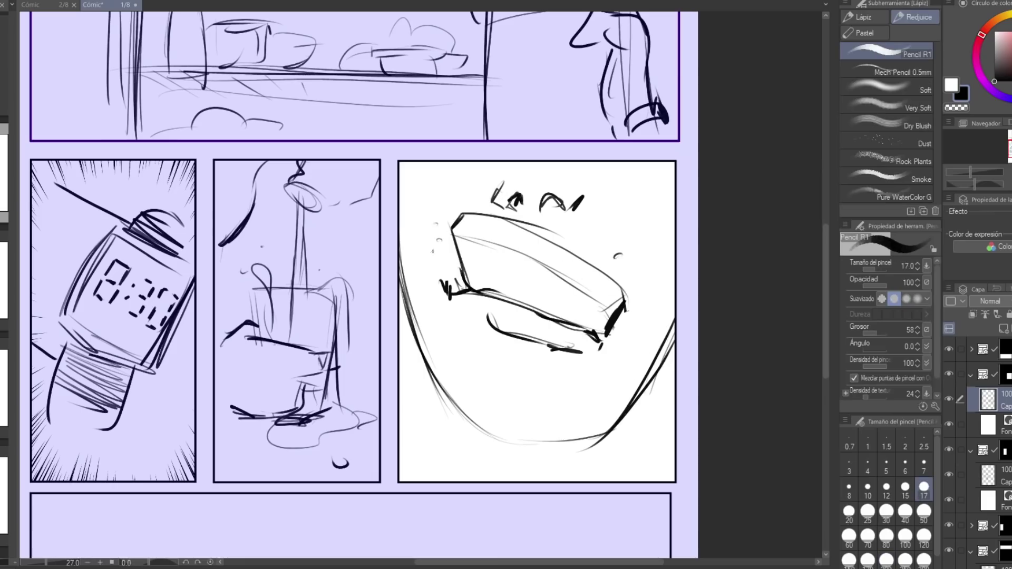
# Refine the toast's edge lines and finish the face with crumbs, a heavier jaw and neck lines
pyautogui.moveTo(458, 255)
pyautogui.mouseDown()
pyautogui.moveTo(465, 288)
pyautogui.moveTo(543, 268)
pyautogui.mouseUp()
pyautogui.moveTo(517, 231); pyautogui.dragTo(626, 309)
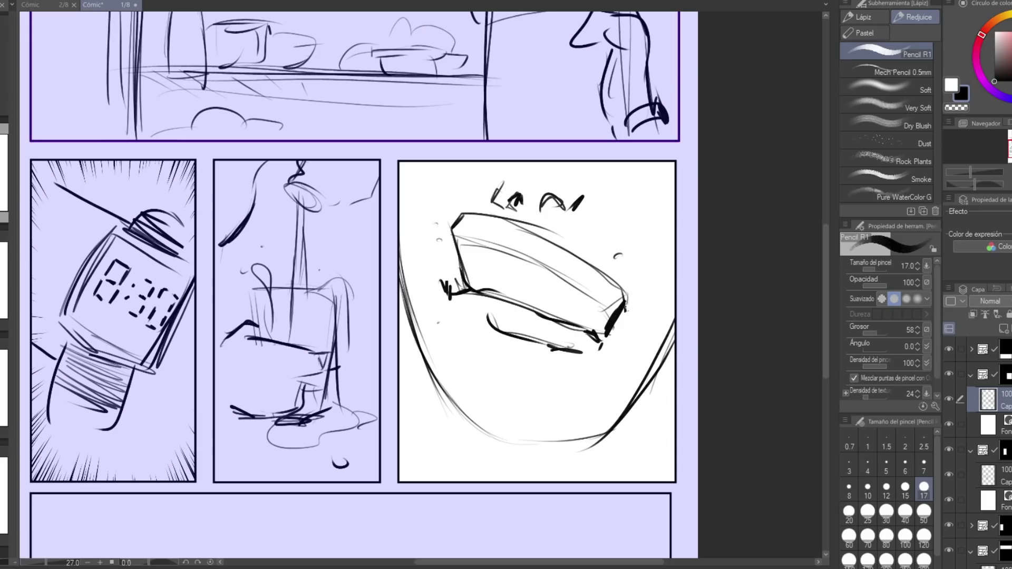
pyautogui.moveTo(536, 304); pyautogui.dragTo(510, 255)
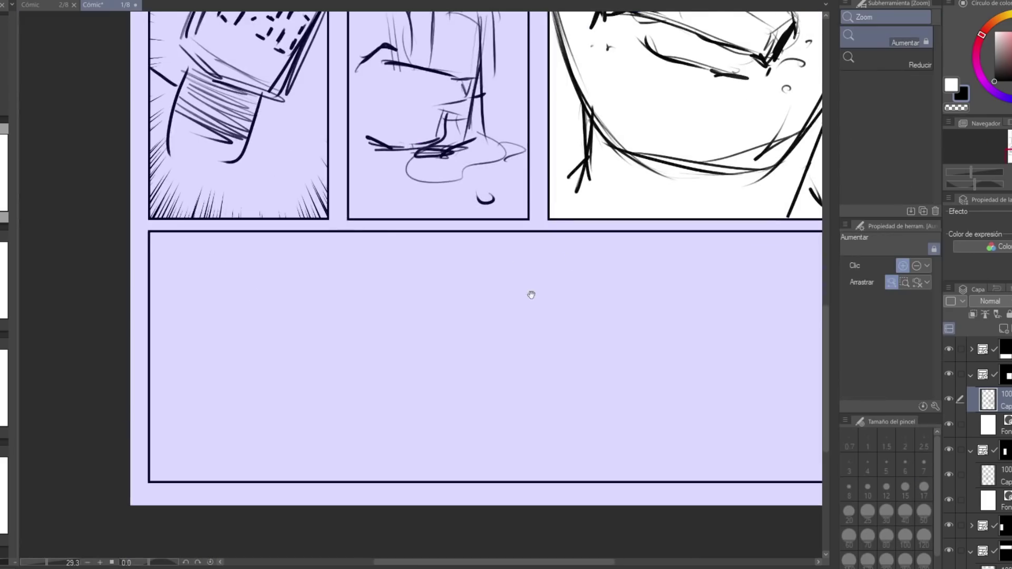
pyautogui.moveTo(583, 170)
pyautogui.mouseDown()
pyautogui.moveTo(545, 229)
pyautogui.moveTo(627, 202)
pyautogui.mouseUp()
# In the full-width last panel's drawing layer, sketch a vertical post and a foreground railing with uprights
pyautogui.click(1005, 350)
pyautogui.click(971, 349)
pyautogui.click(989, 375)
pyautogui.moveTo(493, 233); pyautogui.dragTo(299, 233)
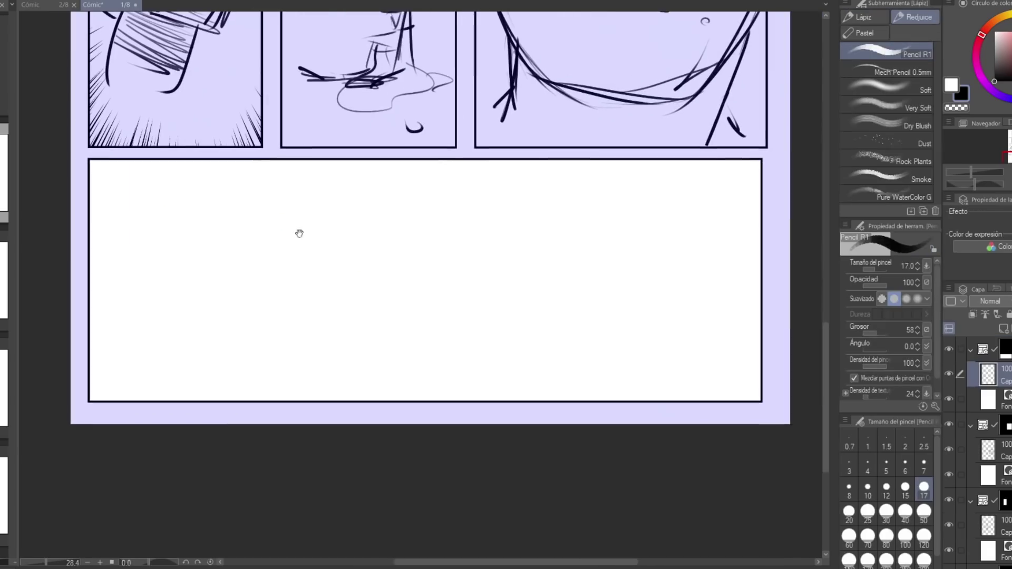
pyautogui.moveTo(199, 161); pyautogui.dragTo(199, 270)
pyautogui.moveTo(145, 352); pyautogui.dragTo(218, 361)
pyautogui.moveTo(111, 335)
pyautogui.mouseDown()
pyautogui.moveTo(321, 352)
pyautogui.moveTo(334, 356)
pyautogui.moveTo(338, 402)
pyautogui.mouseUp()
pyautogui.moveTo(337, 347); pyautogui.dragTo(337, 402)
pyautogui.moveTo(129, 335); pyautogui.dragTo(330, 351)
pyautogui.moveTo(120, 358); pyautogui.dragTo(328, 362)
pyautogui.moveTo(326, 362); pyautogui.dragTo(328, 400)
pyautogui.moveTo(274, 356); pyautogui.dragTo(275, 400)
pyautogui.moveTo(193, 360); pyautogui.dragTo(195, 399)
# Reinforce the post, add light slanted guide strokes and draw two long ground lines across the last panel
pyautogui.moveTo(198, 169); pyautogui.dragTo(201, 297)
pyautogui.moveTo(148, 178)
pyautogui.mouseDown()
pyautogui.moveTo(238, 168)
pyautogui.moveTo(219, 311)
pyautogui.moveTo(321, 343)
pyautogui.mouseUp()
pyautogui.moveTo(229, 291); pyautogui.dragTo(732, 315)
pyautogui.moveTo(229, 270); pyautogui.dragTo(669, 284)
# Sketch a distant building receding in perspective behind the post in the last panel
pyautogui.moveTo(331, 161)
pyautogui.mouseDown()
pyautogui.moveTo(327, 232)
pyautogui.moveTo(483, 225)
pyautogui.mouseUp()
pyautogui.hotkey('ctrl', 'z')
pyautogui.moveTo(334, 178); pyautogui.dragTo(437, 212)
pyautogui.moveTo(369, 191); pyautogui.dragTo(365, 233)
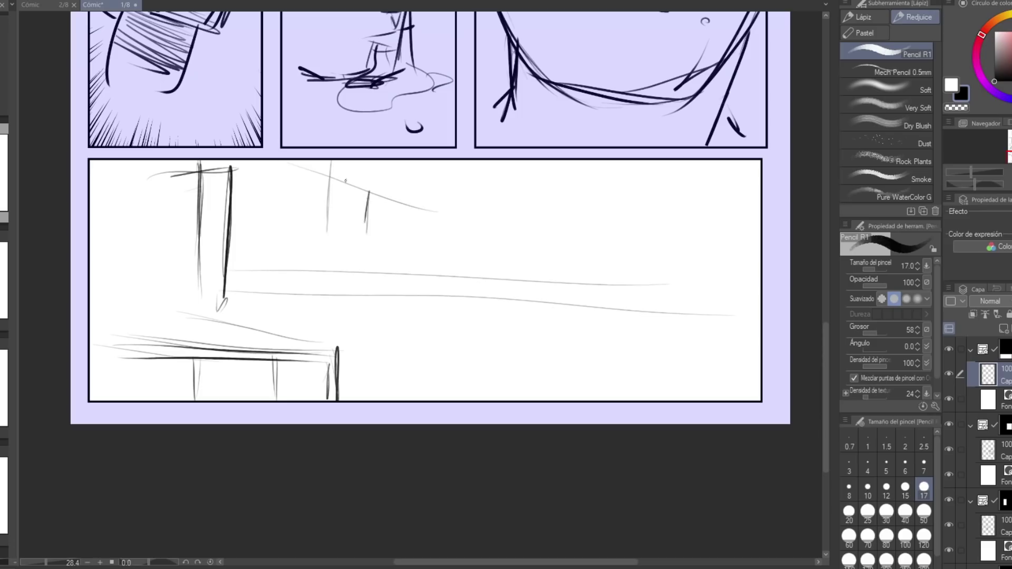
pyautogui.moveTo(347, 175); pyautogui.dragTo(389, 204)
pyautogui.moveTo(353, 181); pyautogui.dragTo(389, 204)
pyautogui.moveTo(389, 204)
pyautogui.mouseDown()
pyautogui.moveTo(387, 228)
pyautogui.moveTo(387, 220)
pyautogui.mouseUp()
pyautogui.moveTo(349, 239); pyautogui.dragTo(387, 223)
pyautogui.moveTo(328, 224)
pyautogui.mouseDown()
pyautogui.moveTo(326, 238)
pyautogui.moveTo(360, 264)
pyautogui.mouseUp()
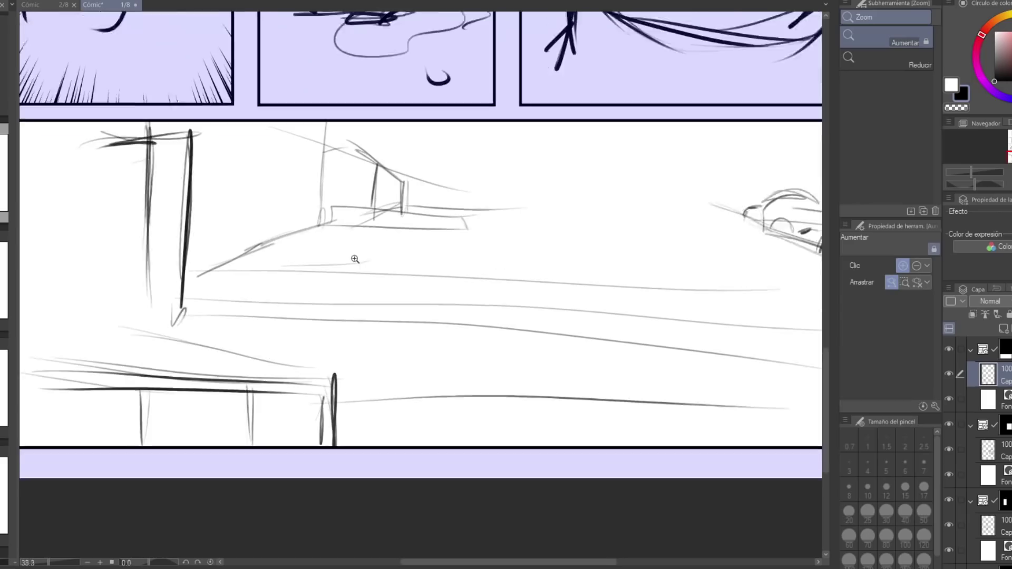
# Sketch a small running figure in the middle of the last panel, with outstretched arms and flowing hair
pyautogui.press('p')
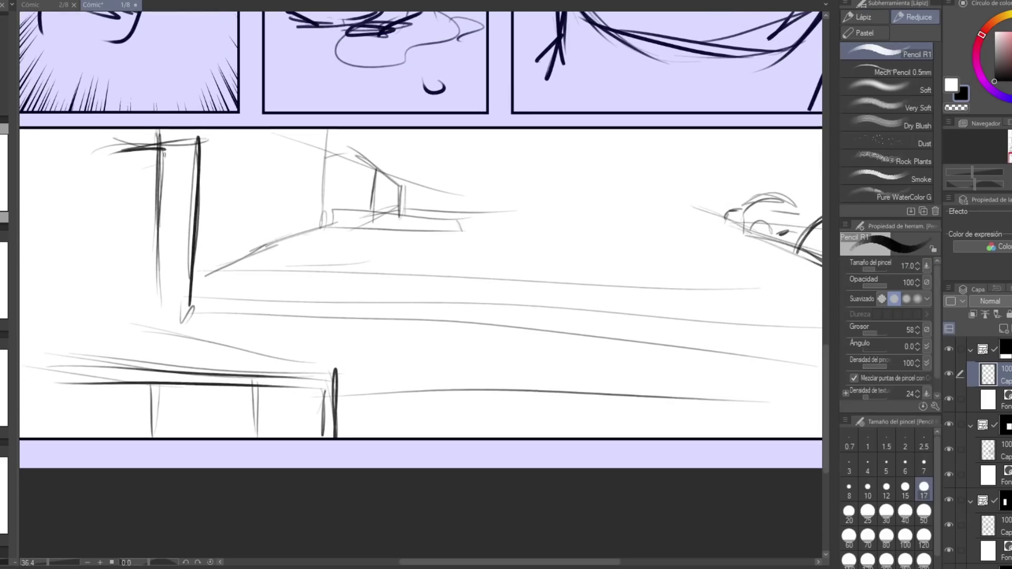
pyautogui.moveTo(475, 262); pyautogui.dragTo(519, 258)
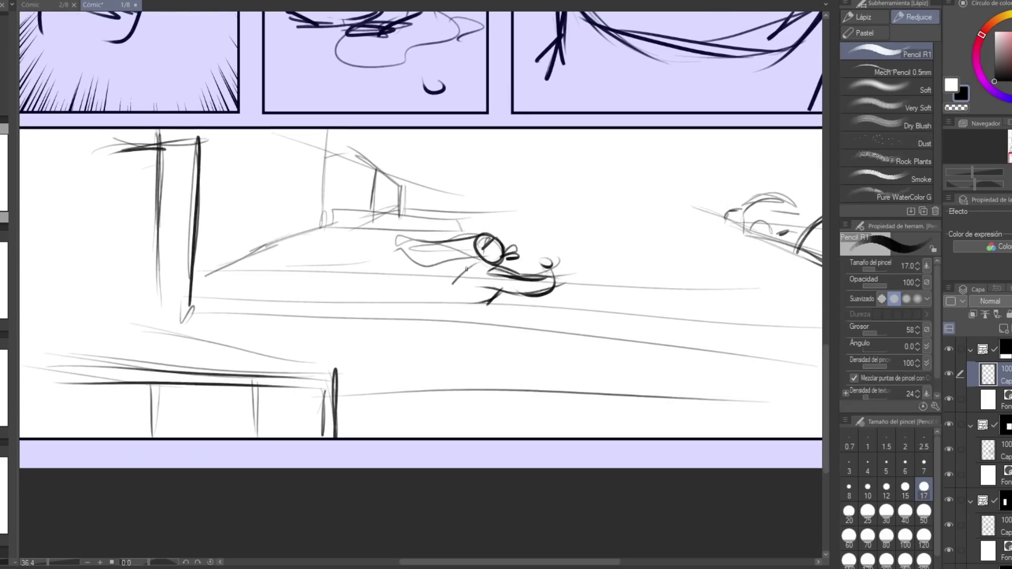
pyautogui.moveTo(472, 265); pyautogui.dragTo(446, 289)
pyautogui.moveTo(497, 301); pyautogui.dragTo(461, 315)
pyautogui.moveTo(467, 277); pyautogui.dragTo(436, 302)
pyautogui.moveTo(502, 296); pyautogui.dragTo(460, 316)
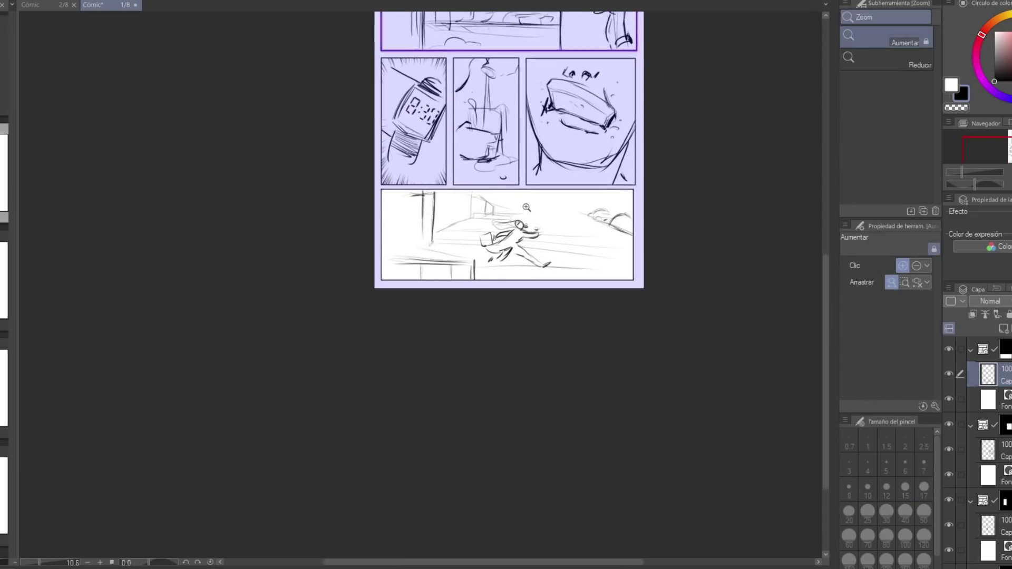
# Circle the top two panels and the faucet on the kitchen counter in red, and undo the faucet circle
pyautogui.moveTo(526, 207); pyautogui.dragTo(485, 393)
pyautogui.moveTo(475, 215); pyautogui.dragTo(482, 220)
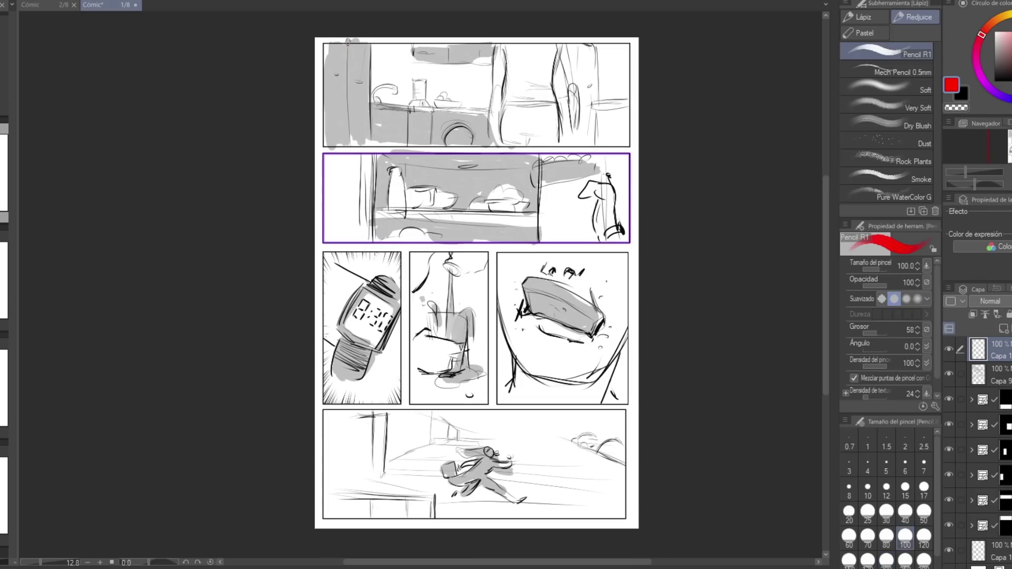
pyautogui.moveTo(351, 40)
pyautogui.mouseDown()
pyautogui.moveTo(548, 232)
pyautogui.moveTo(336, 72)
pyautogui.mouseUp()
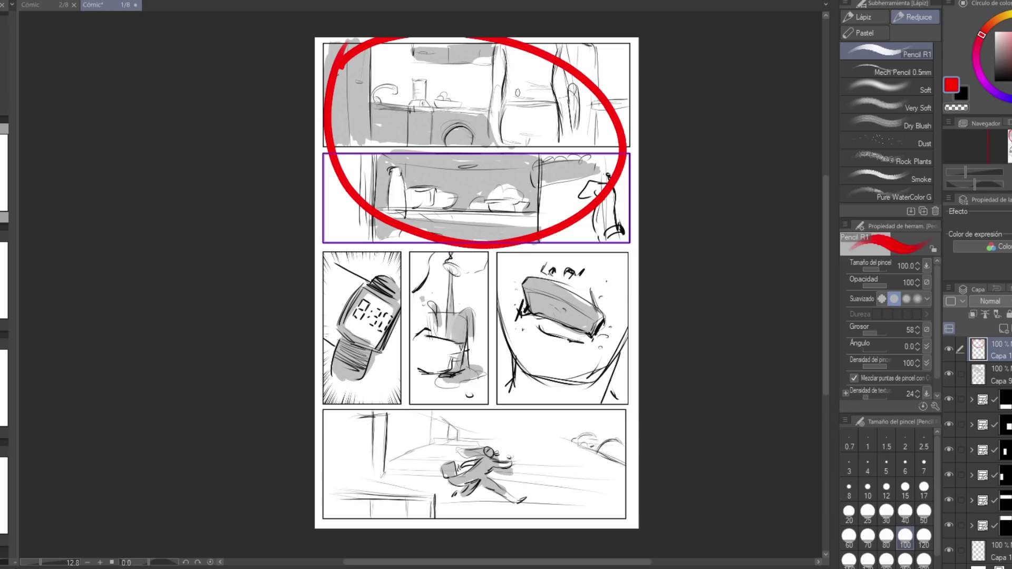
pyautogui.hotkey('ctrl', 'space')
pyautogui.moveTo(442, 126); pyautogui.dragTo(490, 127)
pyautogui.moveTo(248, 138)
pyautogui.mouseDown()
pyautogui.moveTo(340, 189)
pyautogui.moveTo(245, 150)
pyautogui.mouseUp()
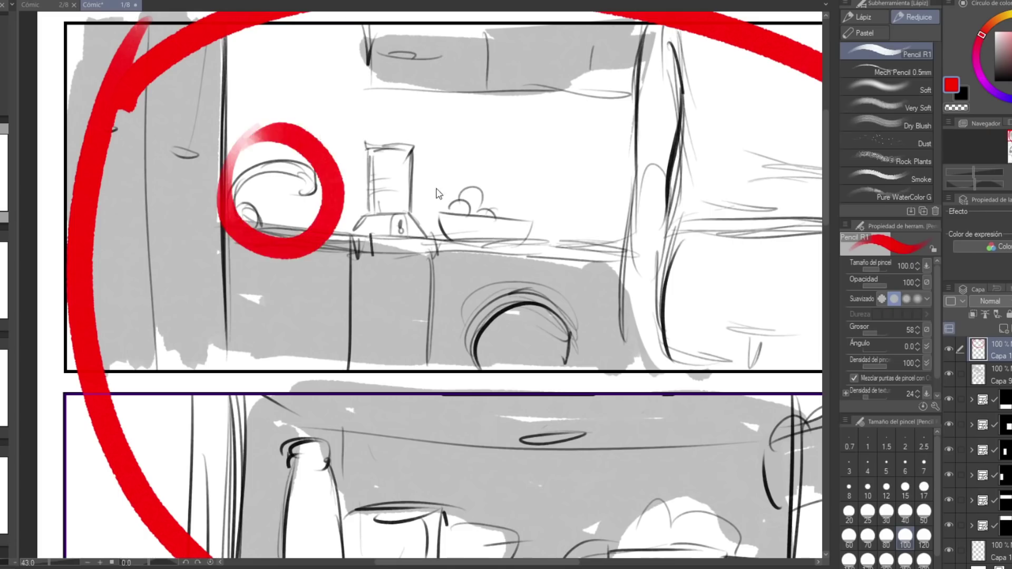
pyautogui.hotkey('ctrl', 'z')
# Undo the large red circle around the top two panels, along with a further short red mark
pyautogui.hotkey('ctrl', 'space')
pyautogui.moveTo(542, 132); pyautogui.dragTo(496, 136)
pyautogui.hotkey('ctrl', 'space')
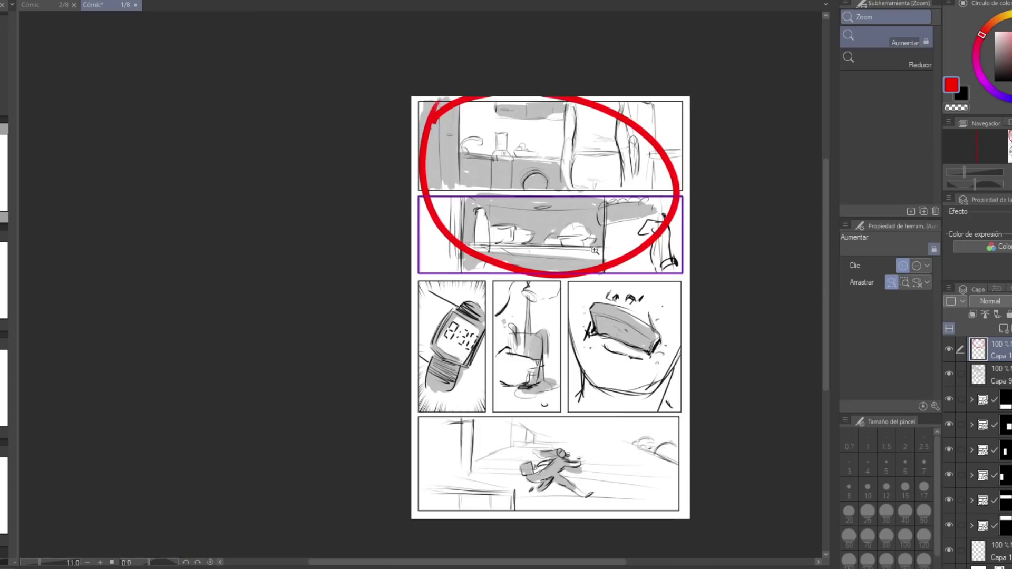
pyautogui.moveTo(593, 250); pyautogui.dragTo(613, 223)
pyautogui.press('p')
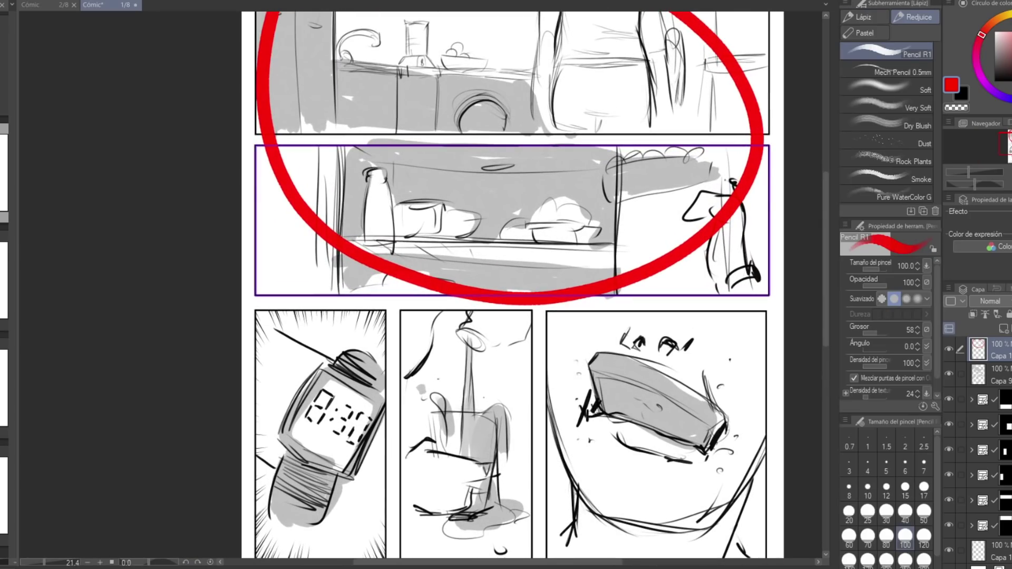
pyautogui.hotkey('ctrl', 'z')
pyautogui.moveTo(333, 141)
pyautogui.mouseDown()
pyautogui.moveTo(610, 293)
pyautogui.moveTo(363, 138)
pyautogui.mouseUp()
pyautogui.hotkey('ctrl', 'z')
# Link the three third-row panels with red arcs from the watch to the toast, and undo them
pyautogui.hotkey('ctrl', 'space')
pyautogui.moveTo(613, 125); pyautogui.dragTo(601, 124)
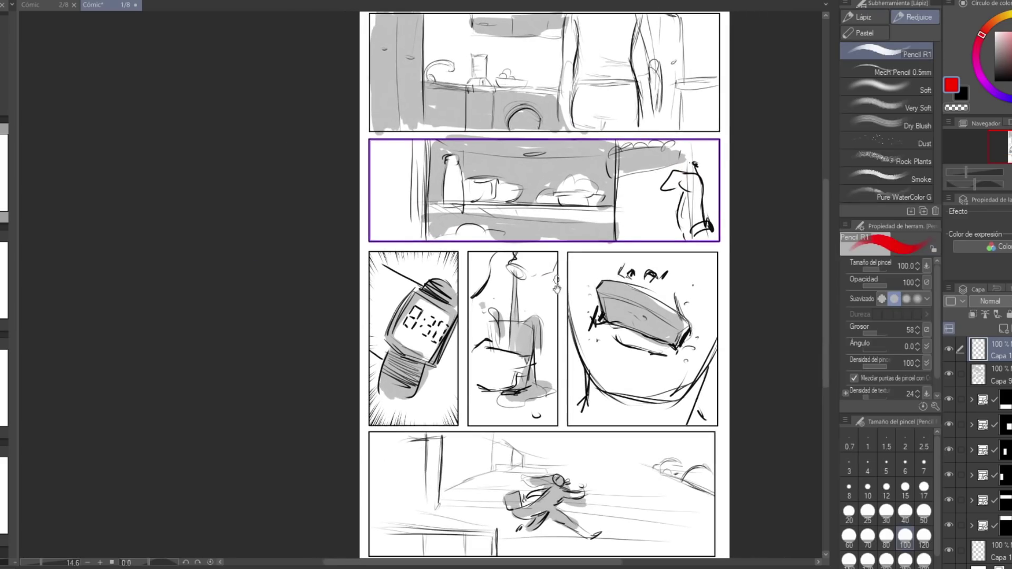
pyautogui.moveTo(557, 287); pyautogui.dragTo(548, 274)
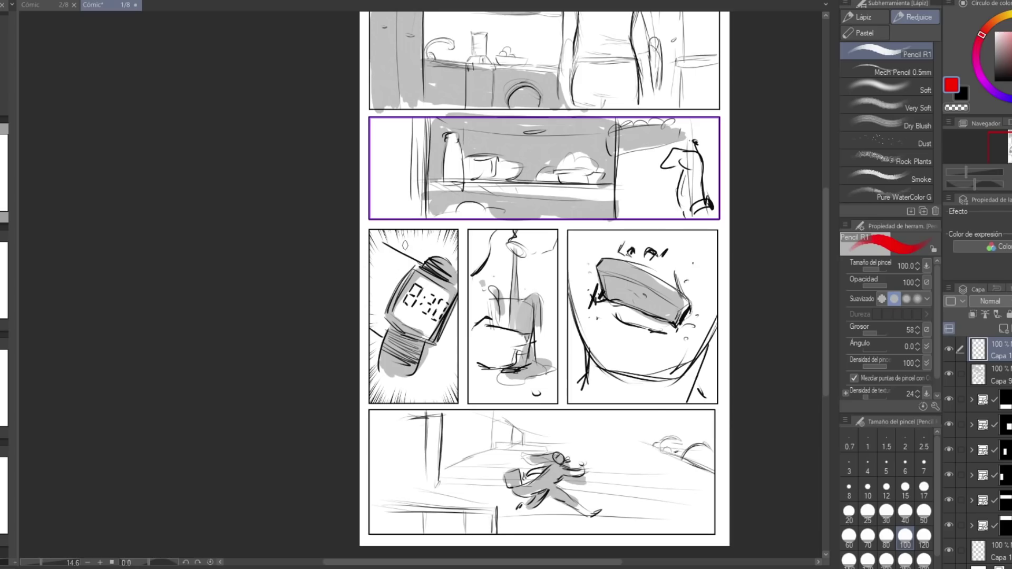
pyautogui.scroll(5, 411, 272)
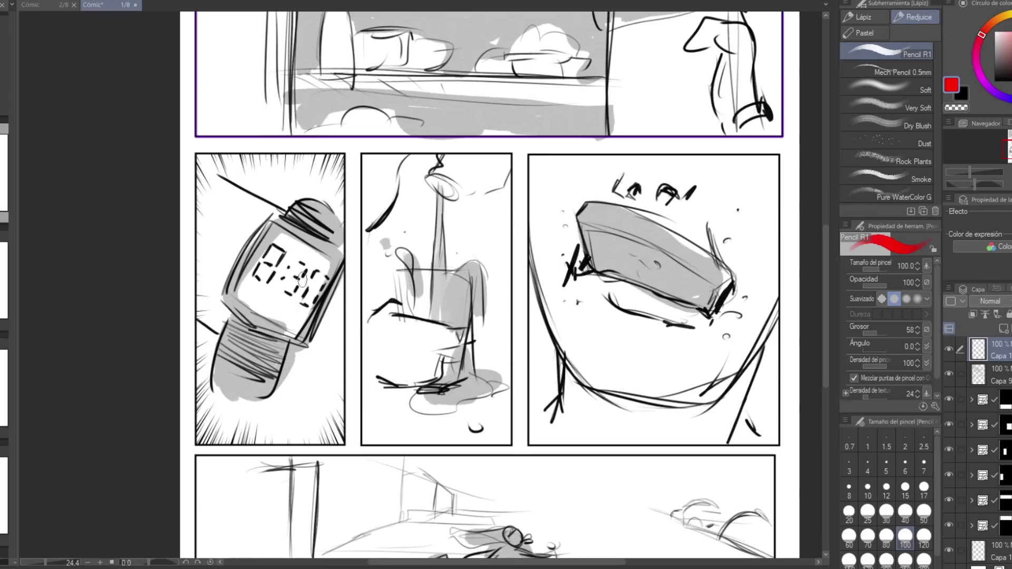
pyautogui.moveTo(287, 303)
pyautogui.mouseDown()
pyautogui.moveTo(582, 237)
pyautogui.moveTo(638, 310)
pyautogui.mouseUp()
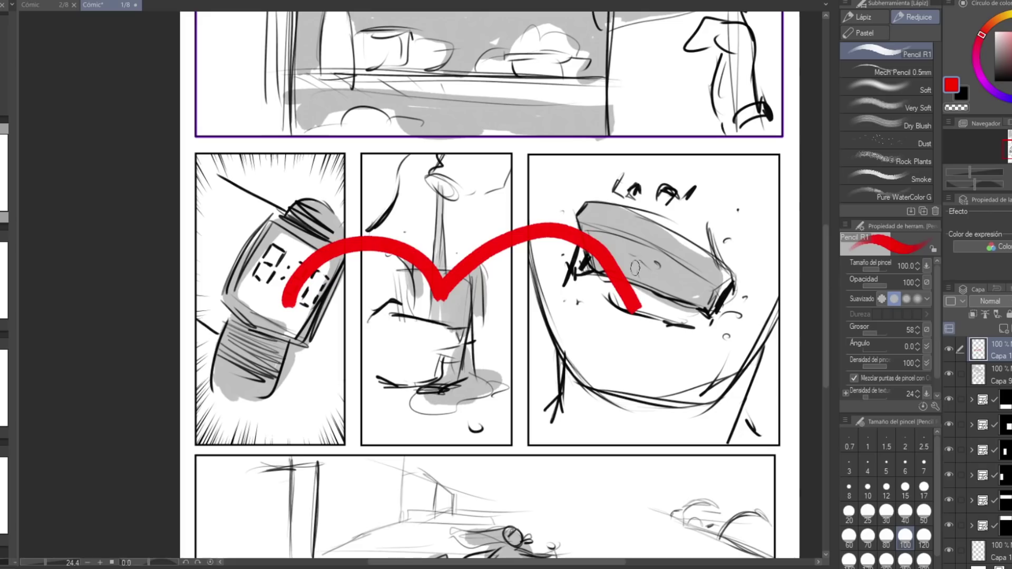
pyautogui.hotkey('ctrl', 'z')
# Mark the watch and the glass in red one after the other, undoing each mark
pyautogui.moveTo(230, 163)
pyautogui.mouseDown()
pyautogui.moveTo(301, 280)
pyautogui.moveTo(335, 413)
pyautogui.mouseUp()
pyautogui.hotkey('ctrl', 'z')
pyautogui.moveTo(408, 184)
pyautogui.mouseDown()
pyautogui.moveTo(471, 306)
pyautogui.moveTo(438, 401)
pyautogui.mouseUp()
pyautogui.hotkey('ctrl', 'z')
# Circle the watch in red and draw a red line from it to the glass panel, and undo both
pyautogui.moveTo(317, 165)
pyautogui.mouseDown()
pyautogui.moveTo(271, 421)
pyautogui.moveTo(199, 332)
pyautogui.mouseUp()
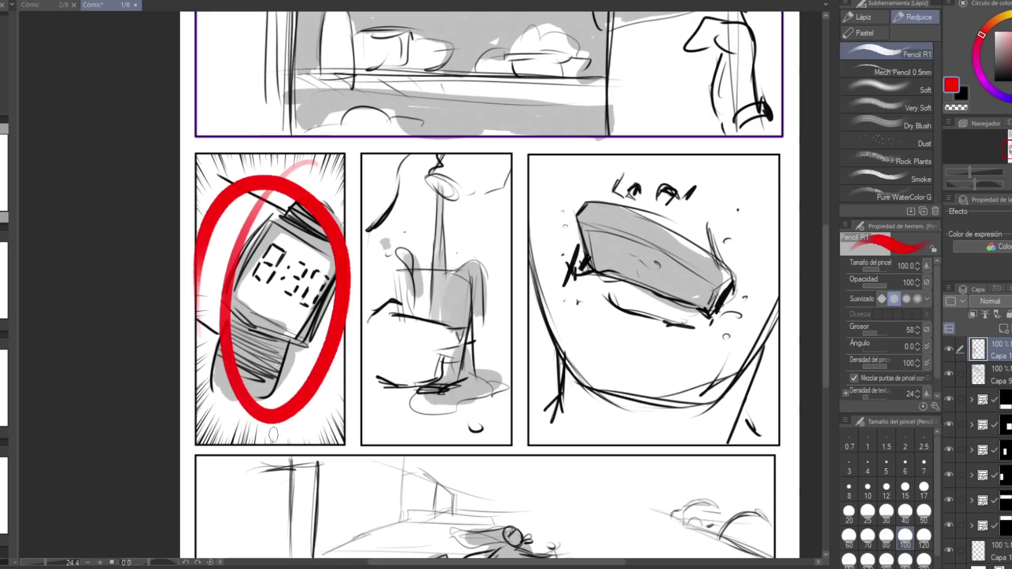
pyautogui.moveTo(305, 298)
pyautogui.mouseDown()
pyautogui.moveTo(467, 295)
pyautogui.moveTo(429, 314)
pyautogui.mouseUp()
pyautogui.hotkey('ctrl', 'z')
pyautogui.hotkey('ctrl', 'z')
# Mark the glass panel in red, undo the mark, and draw red strokes from the glass towards the toast
pyautogui.moveTo(432, 163); pyautogui.dragTo(482, 291)
pyautogui.hotkey('ctrl', 'z')
pyautogui.moveTo(430, 323)
pyautogui.mouseDown()
pyautogui.moveTo(429, 337)
pyautogui.moveTo(643, 299)
pyautogui.mouseUp()
pyautogui.moveTo(606, 254); pyautogui.dragTo(585, 322)
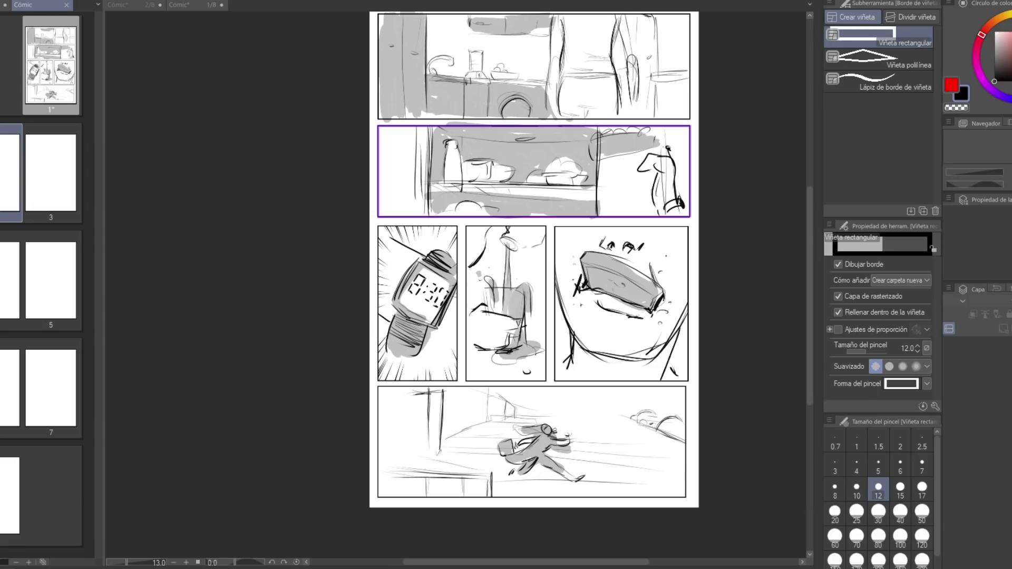
# Open page 2 and lay out three upright rectangular frames across its upper half and two full-width frames below
pyautogui.doubleClick(1, 195)
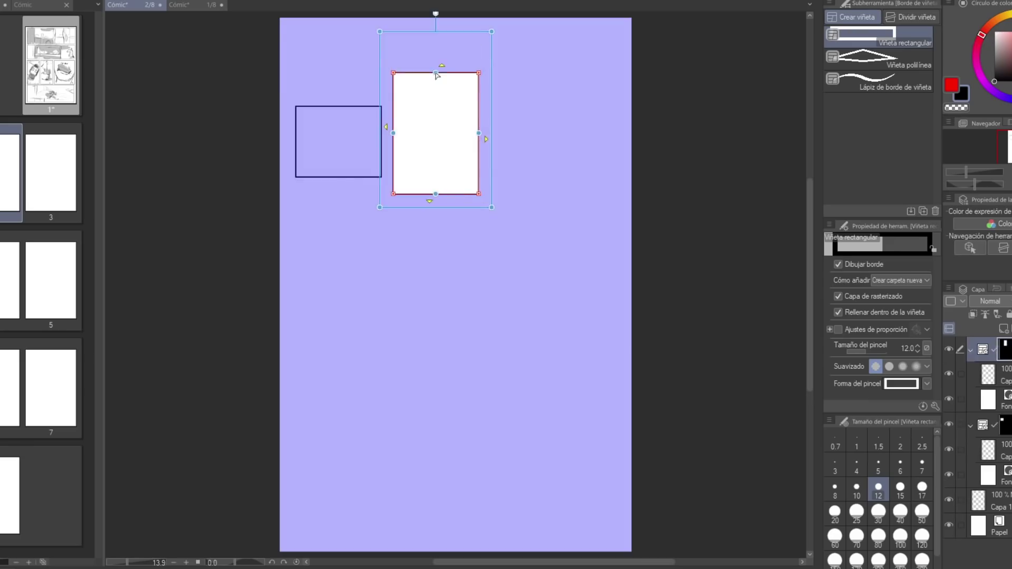
pyautogui.click(337, 143)
pyautogui.click(428, 68)
pyautogui.moveTo(478, 126); pyautogui.dragTo(462, 126)
pyautogui.moveTo(473, 26); pyautogui.dragTo(610, 191)
pyautogui.moveTo(610, 26); pyautogui.dragTo(593, 29)
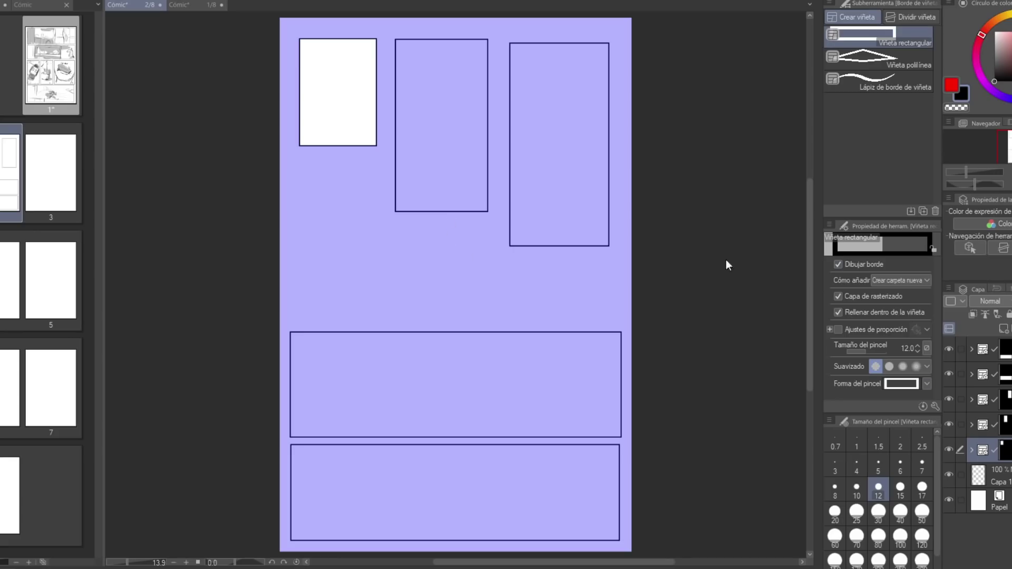
# On the drawing layer of page 2's first frame, sketch a tilted slab shape with tapering contours beneath it
pyautogui.click(971, 450)
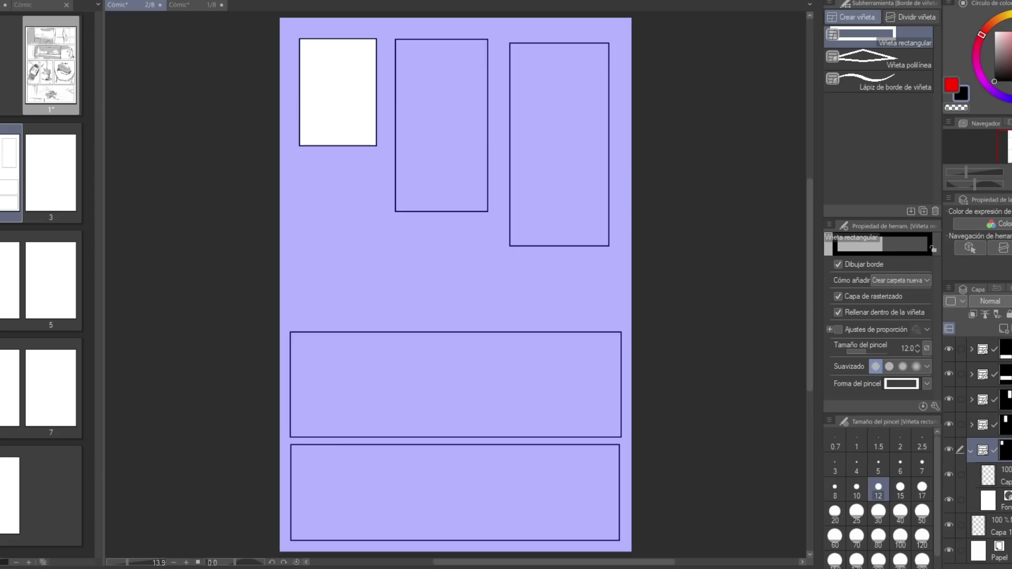
pyautogui.press('p')
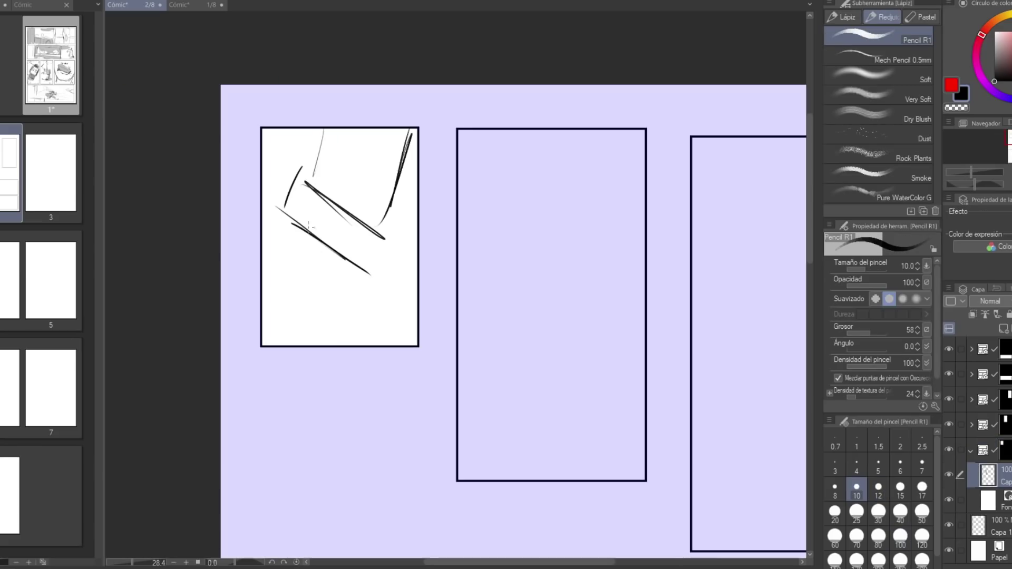
pyautogui.moveTo(307, 233); pyautogui.dragTo(289, 276)
pyautogui.moveTo(306, 241); pyautogui.dragTo(290, 298)
pyautogui.moveTo(355, 264); pyautogui.dragTo(332, 308)
pyautogui.moveTo(332, 307)
pyautogui.mouseDown()
pyautogui.moveTo(294, 299)
pyautogui.moveTo(316, 306)
pyautogui.mouseUp()
pyautogui.moveTo(319, 258); pyautogui.dragTo(315, 295)
# Add the long side contours above the slab and loose diagonal strokes in the lower part of the first frame
pyautogui.moveTo(312, 179); pyautogui.dragTo(322, 129)
pyautogui.moveTo(415, 138); pyautogui.dragTo(378, 229)
pyautogui.moveTo(323, 132); pyautogui.dragTo(309, 178)
pyautogui.moveTo(270, 293)
pyautogui.mouseDown()
pyautogui.moveTo(316, 342)
pyautogui.moveTo(275, 300)
pyautogui.mouseUp()
pyautogui.moveTo(268, 279); pyautogui.dragTo(289, 263)
pyautogui.moveTo(330, 291)
pyautogui.mouseDown()
pyautogui.moveTo(382, 334)
pyautogui.moveTo(378, 345)
pyautogui.mouseUp()
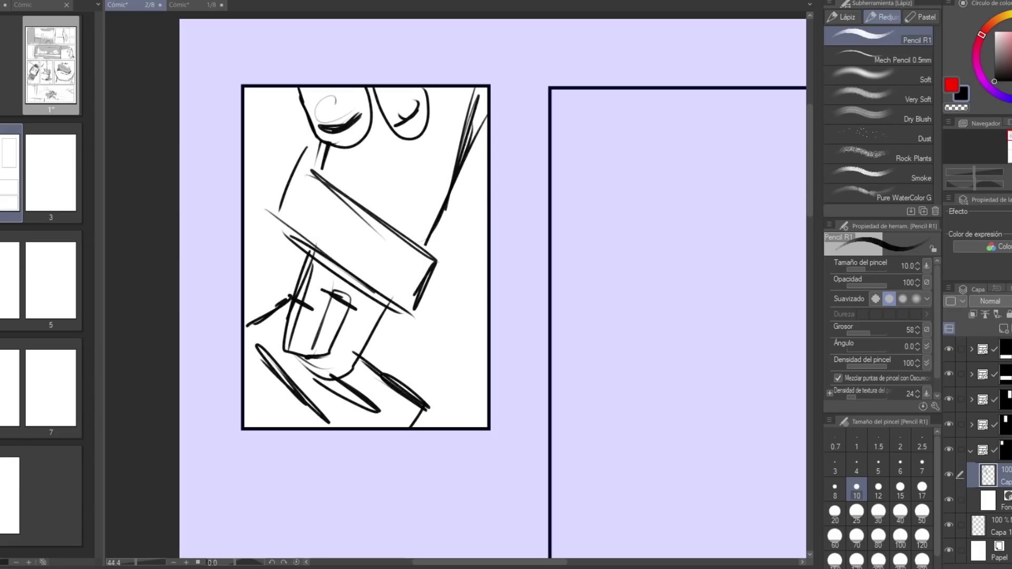
# Create a parallel-line special ruler slanting across page 2's first frame, along the direction of the long side contours
pyautogui.press('u')
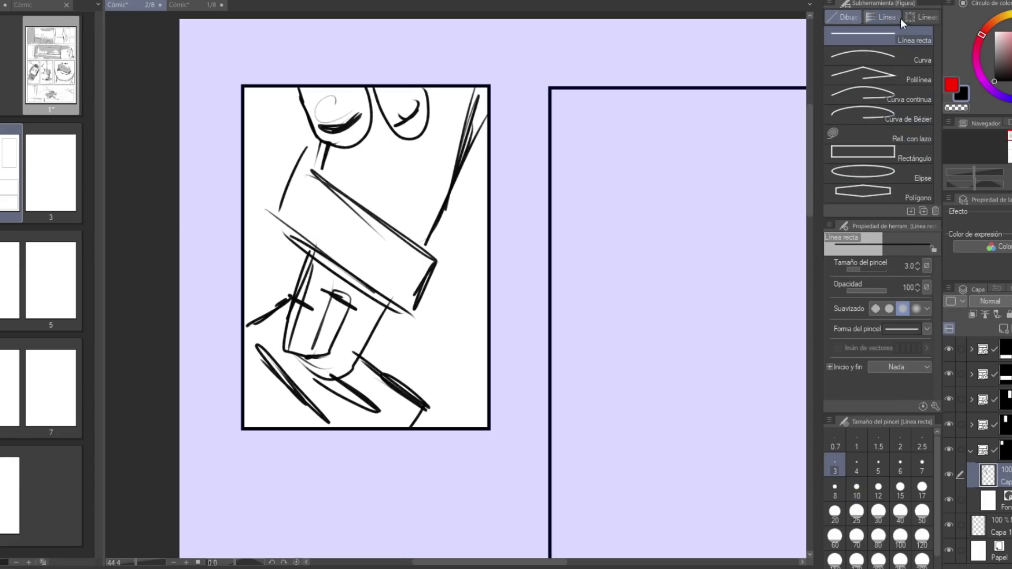
pyautogui.press('u')
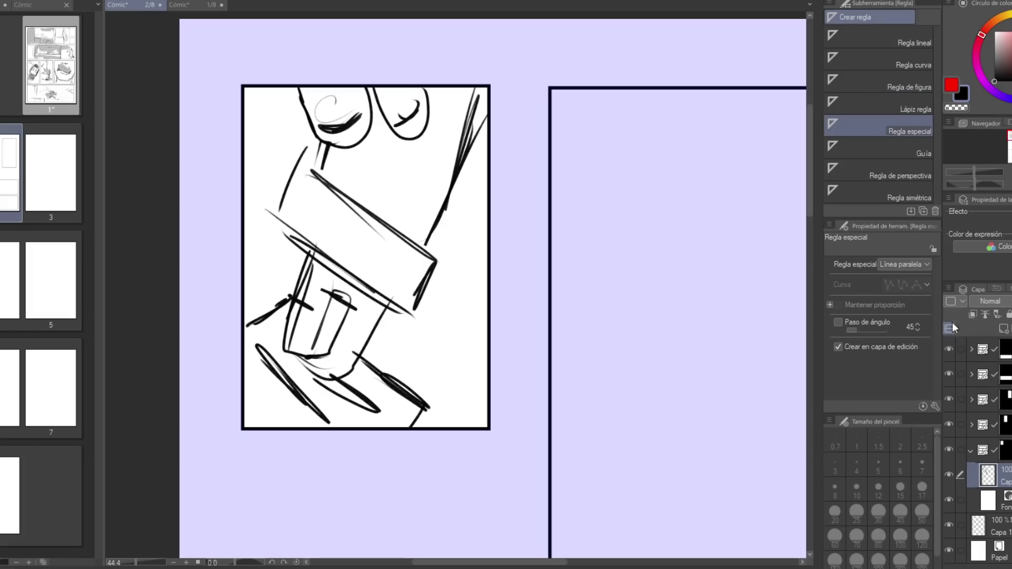
pyautogui.click(904, 264)
pyautogui.moveTo(405, 81); pyautogui.dragTo(295, 381)
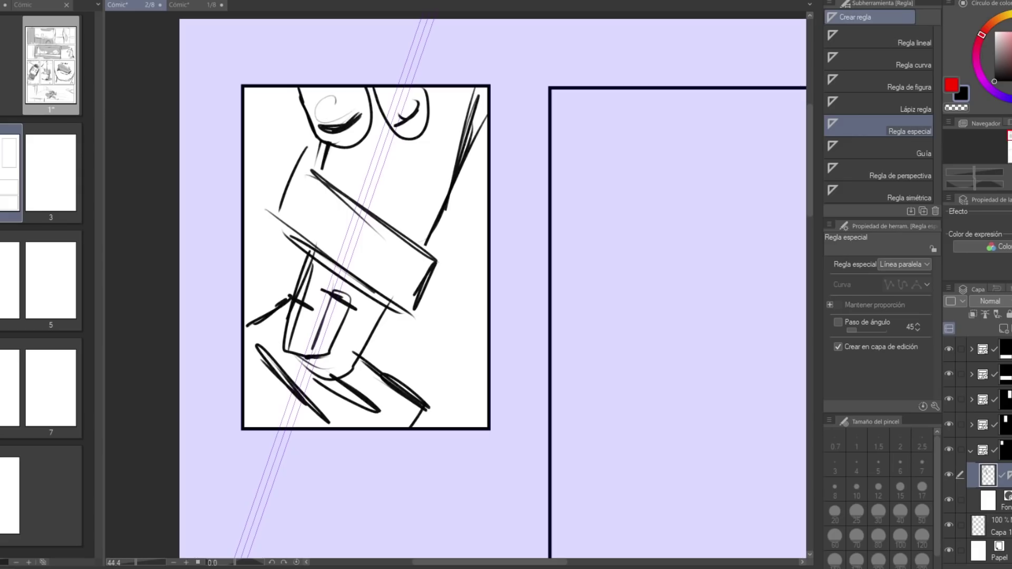
# Erase parts of the tilted slab's upper and lower edges in the first frame
pyautogui.press('p')
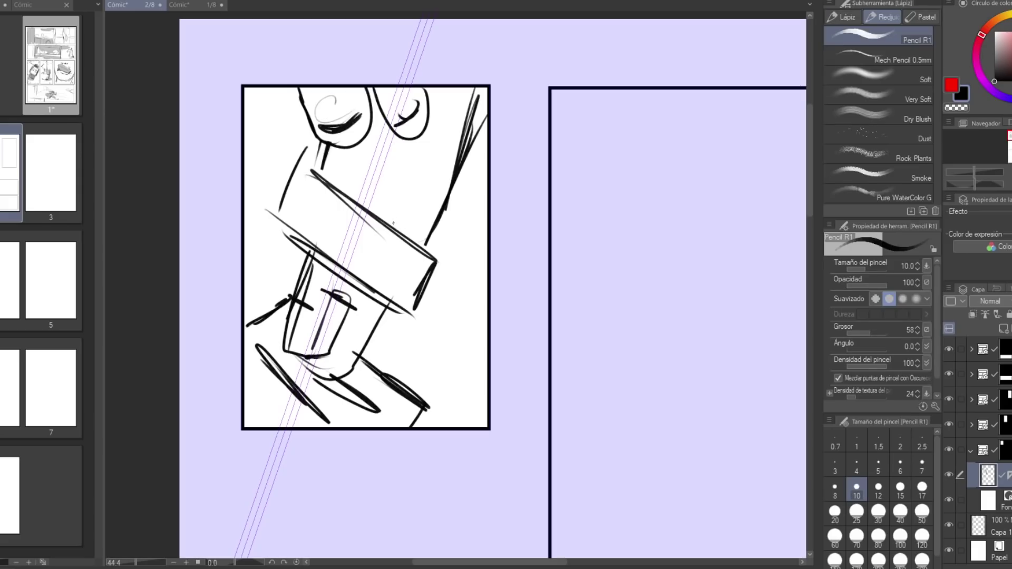
pyautogui.press('e')
pyautogui.moveTo(389, 203); pyautogui.dragTo(393, 226)
pyautogui.moveTo(431, 260)
pyautogui.mouseDown()
pyautogui.moveTo(339, 253)
pyautogui.moveTo(354, 292)
pyautogui.moveTo(327, 240)
pyautogui.mouseUp()
pyautogui.moveTo(289, 168)
pyautogui.mouseDown()
pyautogui.moveTo(279, 194)
pyautogui.moveTo(387, 145)
pyautogui.moveTo(361, 308)
pyautogui.moveTo(341, 353)
pyautogui.moveTo(382, 281)
pyautogui.mouseUp()
# Hatch parallel pencil strokes with the ruler along the first frame's slab ends, side contours and lower shapes
pyautogui.press('p')
pyautogui.moveTo(373, 214)
pyautogui.mouseDown()
pyautogui.moveTo(280, 221)
pyautogui.moveTo(307, 196)
pyautogui.moveTo(300, 228)
pyautogui.mouseUp()
pyautogui.moveTo(446, 253)
pyautogui.mouseDown()
pyautogui.moveTo(424, 254)
pyautogui.moveTo(454, 179)
pyautogui.moveTo(430, 296)
pyautogui.moveTo(443, 242)
pyautogui.moveTo(413, 291)
pyautogui.mouseUp()
pyautogui.moveTo(429, 237); pyautogui.dragTo(406, 297)
pyautogui.moveTo(436, 211); pyautogui.dragTo(406, 296)
pyautogui.moveTo(462, 132); pyautogui.dragTo(412, 275)
pyautogui.moveTo(471, 89); pyautogui.dragTo(436, 188)
pyautogui.moveTo(308, 262); pyautogui.dragTo(289, 320)
pyautogui.moveTo(318, 247); pyautogui.dragTo(293, 318)
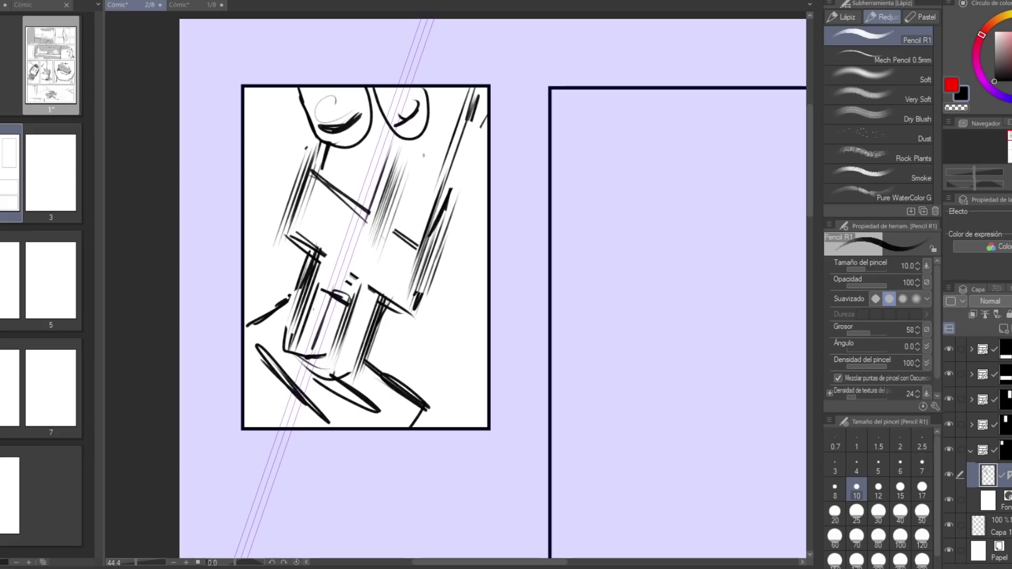
pyautogui.moveTo(438, 94)
pyautogui.mouseDown()
pyautogui.moveTo(421, 146)
pyautogui.moveTo(423, 135)
pyautogui.moveTo(415, 139)
pyautogui.mouseUp()
pyautogui.moveTo(435, 88); pyautogui.dragTo(419, 134)
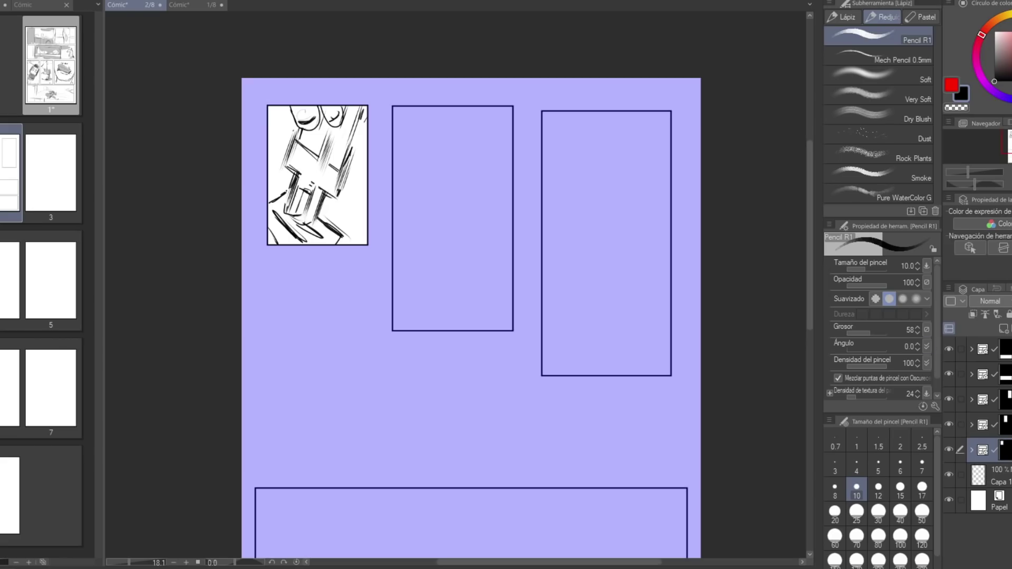
# On the drawing layer of the second upright frame, sketch two large concentric arcs with small marks inside them
pyautogui.click(983, 425)
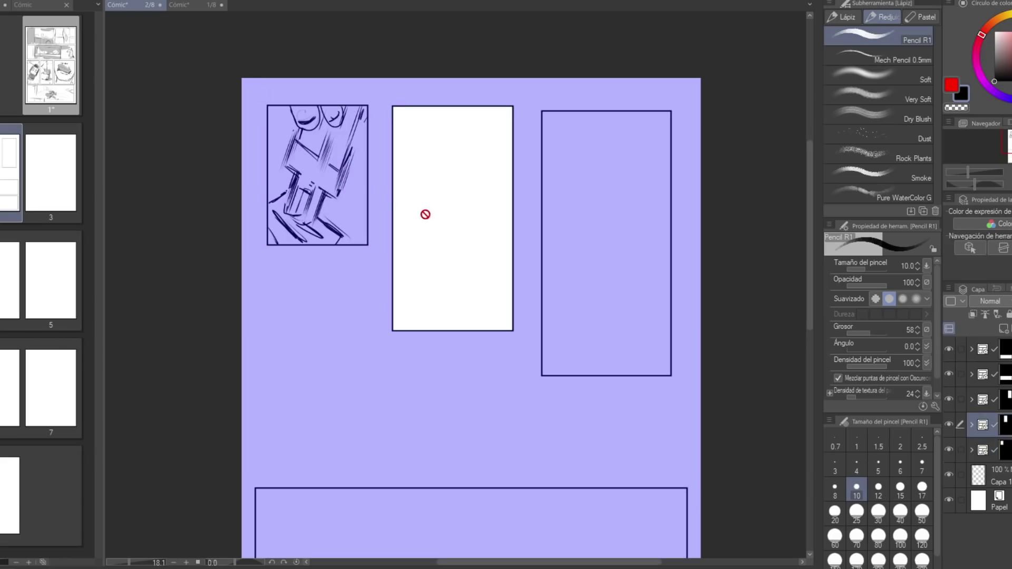
pyautogui.press('b')
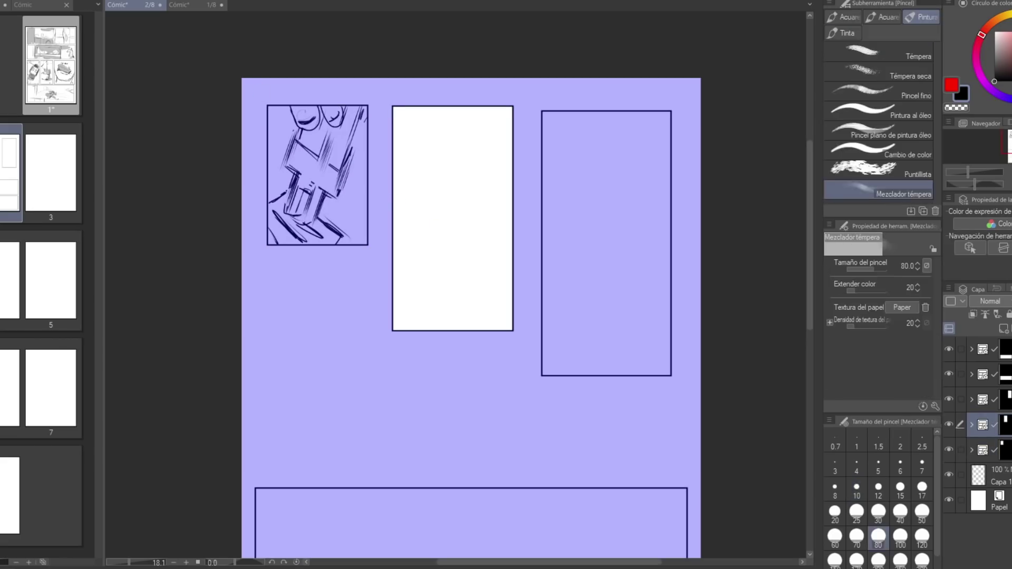
pyautogui.moveTo(431, 194); pyautogui.dragTo(445, 179)
pyautogui.moveTo(473, 124); pyautogui.dragTo(446, 177)
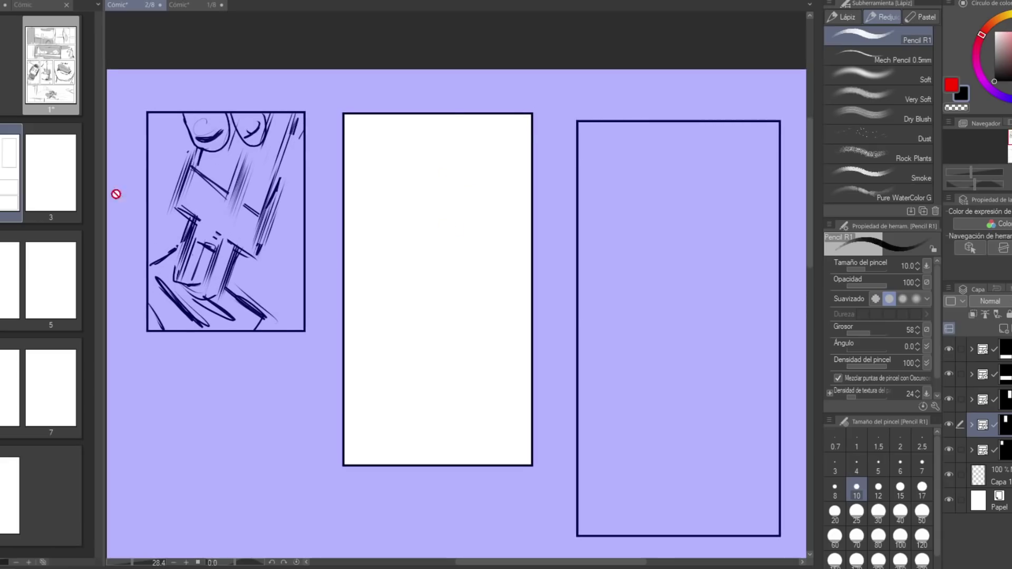
pyautogui.hotkey('alt', '[')
pyautogui.moveTo(404, 113); pyautogui.dragTo(344, 262)
pyautogui.moveTo(458, 112); pyautogui.dragTo(343, 327)
pyautogui.moveTo(399, 188)
pyautogui.mouseDown()
pyautogui.moveTo(359, 155)
pyautogui.moveTo(363, 198)
pyautogui.mouseUp()
pyautogui.moveTo(369, 133)
pyautogui.mouseDown()
pyautogui.moveTo(364, 209)
pyautogui.moveTo(363, 199)
pyautogui.mouseUp()
pyautogui.moveTo(375, 143); pyautogui.dragTo(401, 135)
pyautogui.moveTo(374, 192); pyautogui.dragTo(386, 195)
pyautogui.moveTo(388, 140); pyautogui.dragTo(410, 140)
# Sketch an outstretched hand below the arcs in the second frame, with fingers and a small figure hanging from it
pyautogui.moveTo(398, 329)
pyautogui.mouseDown()
pyautogui.moveTo(441, 278)
pyautogui.moveTo(484, 276)
pyautogui.moveTo(466, 285)
pyautogui.mouseUp()
pyautogui.moveTo(463, 293); pyautogui.dragTo(491, 281)
pyautogui.moveTo(501, 270)
pyautogui.mouseDown()
pyautogui.moveTo(514, 291)
pyautogui.moveTo(491, 281)
pyautogui.mouseUp()
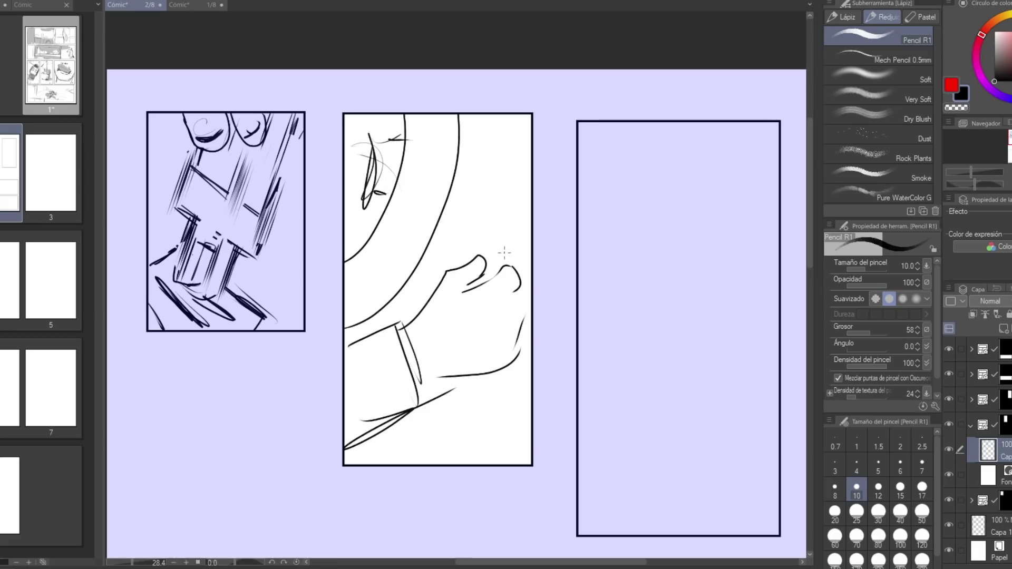
pyautogui.moveTo(493, 263); pyautogui.dragTo(462, 303)
pyautogui.moveTo(477, 291); pyautogui.dragTo(467, 311)
pyautogui.moveTo(463, 307); pyautogui.dragTo(460, 340)
pyautogui.moveTo(465, 337)
pyautogui.mouseDown()
pyautogui.moveTo(446, 366)
pyautogui.moveTo(456, 393)
pyautogui.moveTo(484, 371)
pyautogui.mouseUp()
pyautogui.moveTo(465, 364); pyautogui.dragTo(471, 392)
# Add a round loop above the hand and short contour strokes beside it in the second frame
pyautogui.moveTo(452, 258); pyautogui.dragTo(475, 220)
pyautogui.moveTo(451, 243)
pyautogui.mouseDown()
pyautogui.moveTo(490, 252)
pyautogui.moveTo(495, 227)
pyautogui.mouseUp()
pyautogui.moveTo(493, 234)
pyautogui.mouseDown()
pyautogui.moveTo(500, 264)
pyautogui.moveTo(507, 253)
pyautogui.mouseUp()
pyautogui.moveTo(459, 248); pyautogui.dragTo(452, 279)
pyautogui.moveTo(522, 208); pyautogui.dragTo(532, 234)
pyautogui.moveTo(470, 138); pyautogui.dragTo(505, 138)
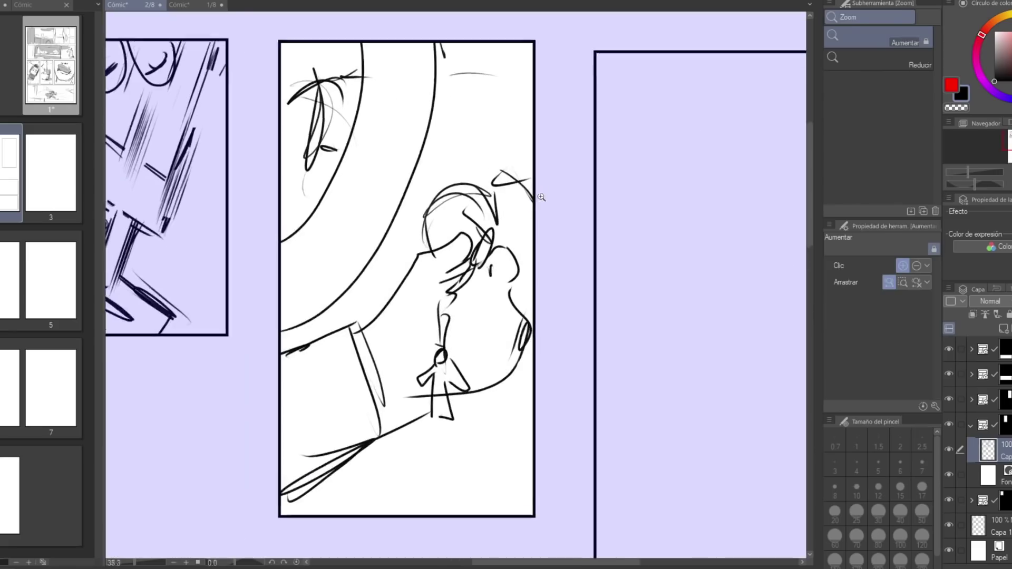
# Erase the rounded bump at the right of the hand and redraw that contour with small curved strokes
pyautogui.moveTo(539, 197); pyautogui.dragTo(567, 203)
pyautogui.press('e')
pyautogui.moveTo(507, 247)
pyautogui.mouseDown()
pyautogui.moveTo(519, 237)
pyautogui.moveTo(522, 266)
pyautogui.moveTo(494, 281)
pyautogui.mouseUp()
pyautogui.press('p')
pyautogui.moveTo(508, 274)
pyautogui.mouseDown()
pyautogui.moveTo(532, 260)
pyautogui.moveTo(511, 282)
pyautogui.mouseUp()
pyautogui.moveTo(509, 258)
pyautogui.mouseDown()
pyautogui.moveTo(521, 252)
pyautogui.moveTo(497, 297)
pyautogui.moveTo(522, 296)
pyautogui.mouseUp()
pyautogui.moveTo(511, 288); pyautogui.dragTo(517, 289)
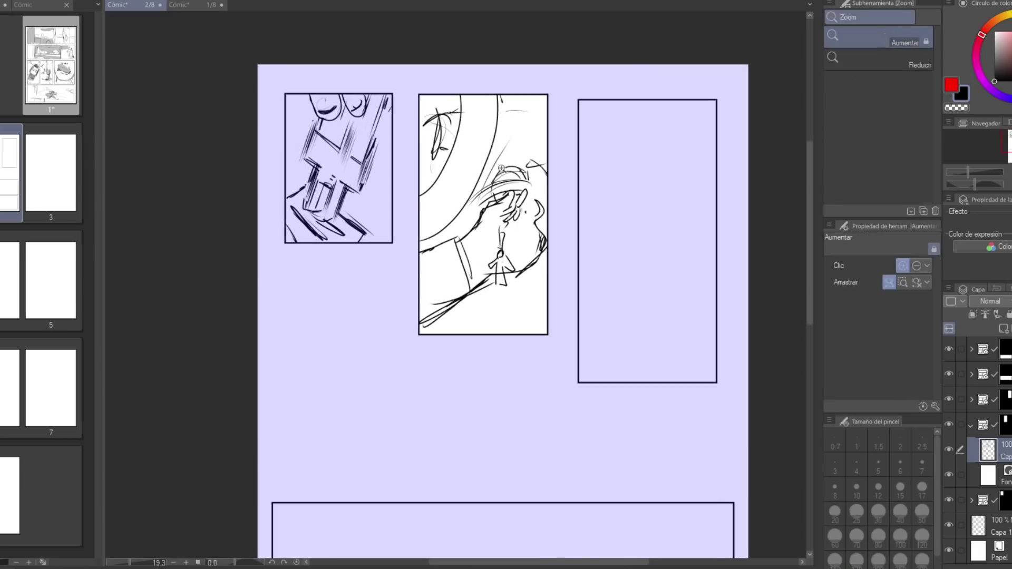
# On the drawing layer of the third upright frame, sketch a large tilted wheel from nested ovals with ground lines
pyautogui.moveTo(503, 169); pyautogui.dragTo(515, 174)
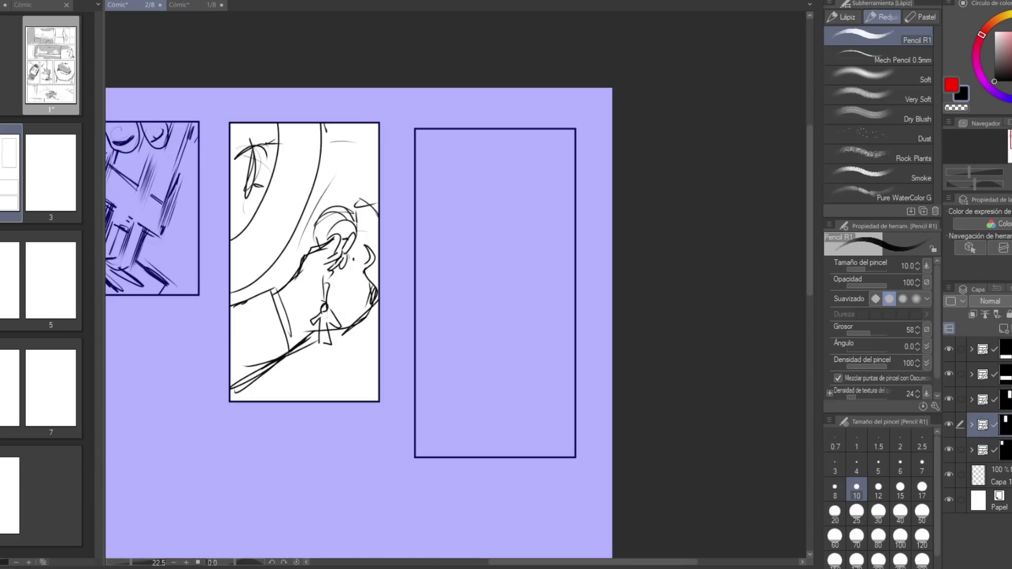
pyautogui.click(970, 401)
pyautogui.click(988, 425)
pyautogui.moveTo(543, 179)
pyautogui.mouseDown()
pyautogui.moveTo(548, 284)
pyautogui.moveTo(495, 364)
pyautogui.mouseUp()
pyautogui.moveTo(501, 182)
pyautogui.mouseDown()
pyautogui.moveTo(463, 317)
pyautogui.moveTo(442, 348)
pyautogui.mouseUp()
pyautogui.moveTo(438, 205); pyautogui.dragTo(501, 185)
pyautogui.moveTo(543, 177); pyautogui.dragTo(500, 363)
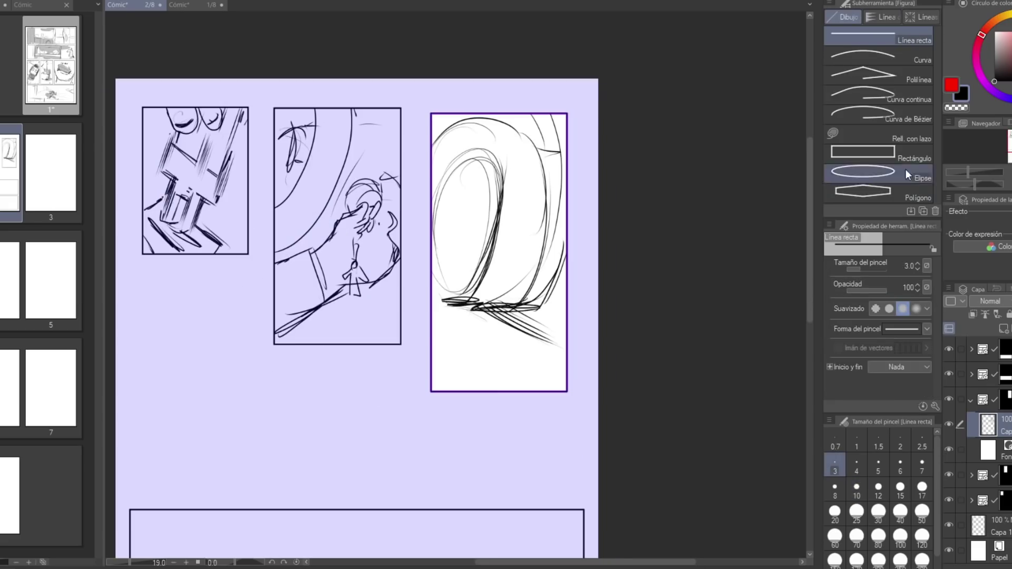
pyautogui.scroll(1, 506, 265)
pyautogui.moveTo(514, 185); pyautogui.dragTo(475, 305)
pyautogui.hotkey('ctrl', 'z')
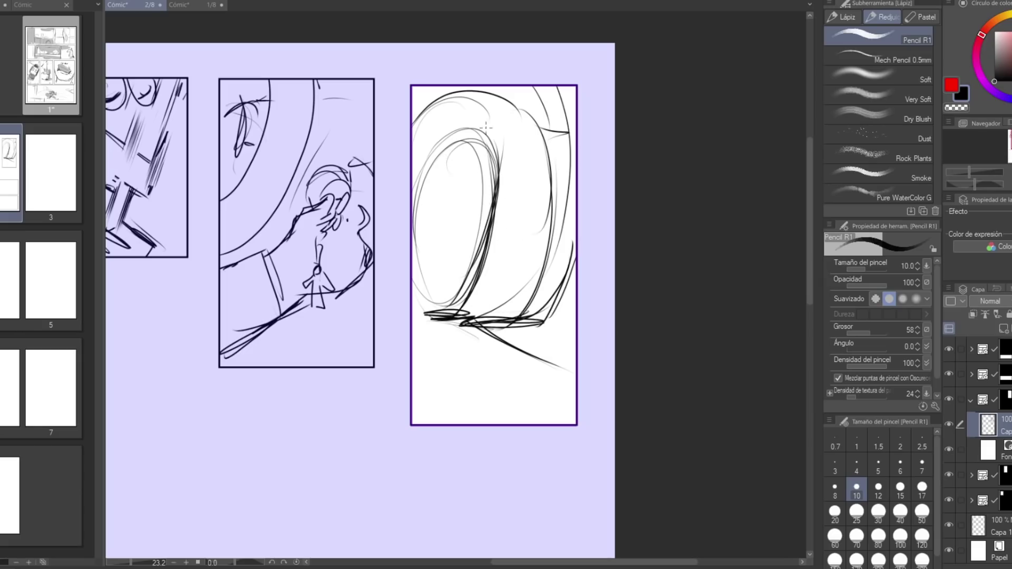
pyautogui.moveTo(508, 200); pyautogui.dragTo(488, 295)
pyautogui.moveTo(535, 210); pyautogui.dragTo(514, 264)
pyautogui.hotkey('ctrl', 'z')
pyautogui.hotkey('ctrl', 'z')
pyautogui.hotkey('ctrl', 'z')
# Create a multiple-curve special ruler that follows the bend of the tire tread in the third frame
pyautogui.press('u')
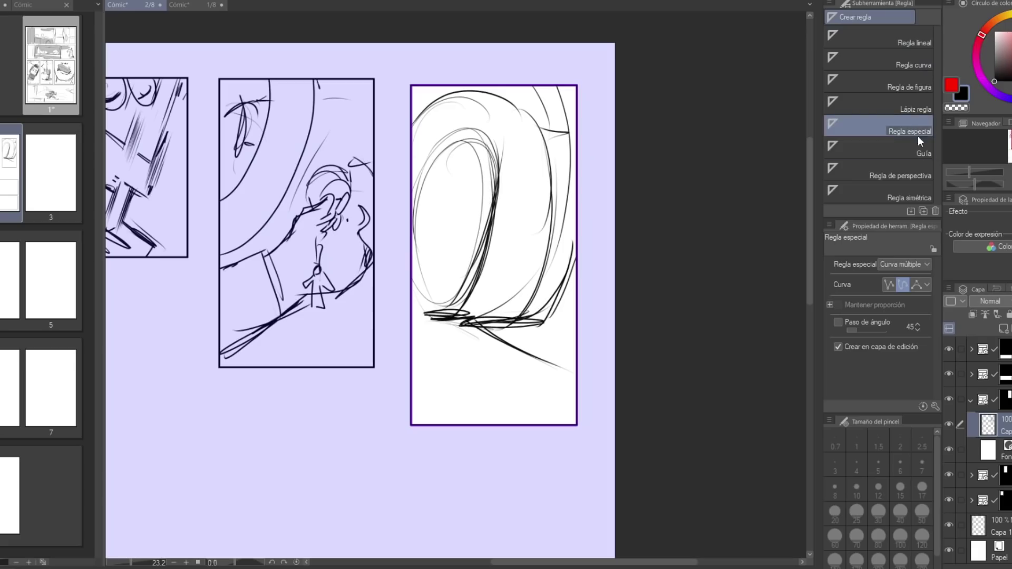
pyautogui.click(914, 263)
pyautogui.click(915, 263)
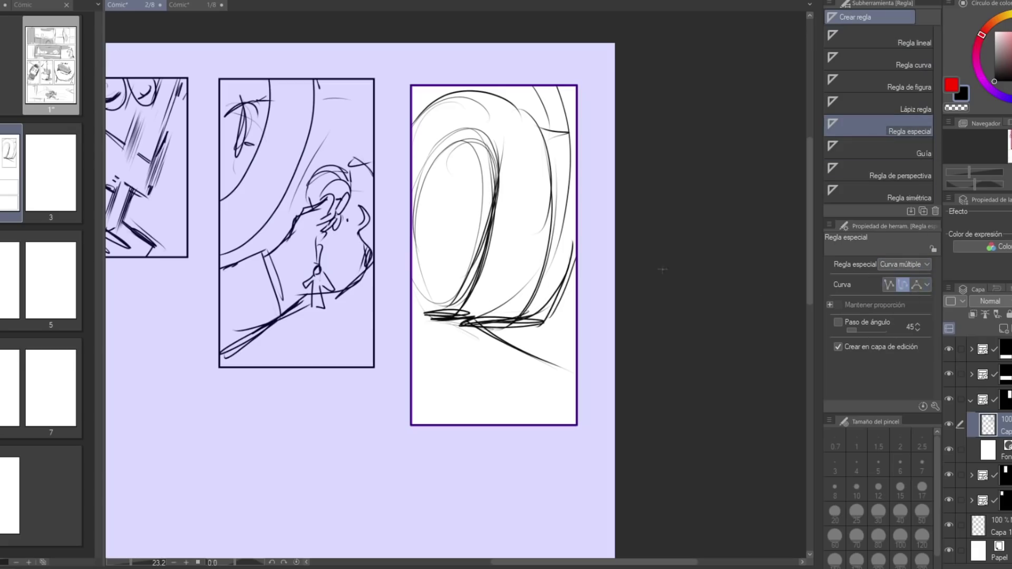
pyautogui.click(467, 313)
pyautogui.click(482, 293)
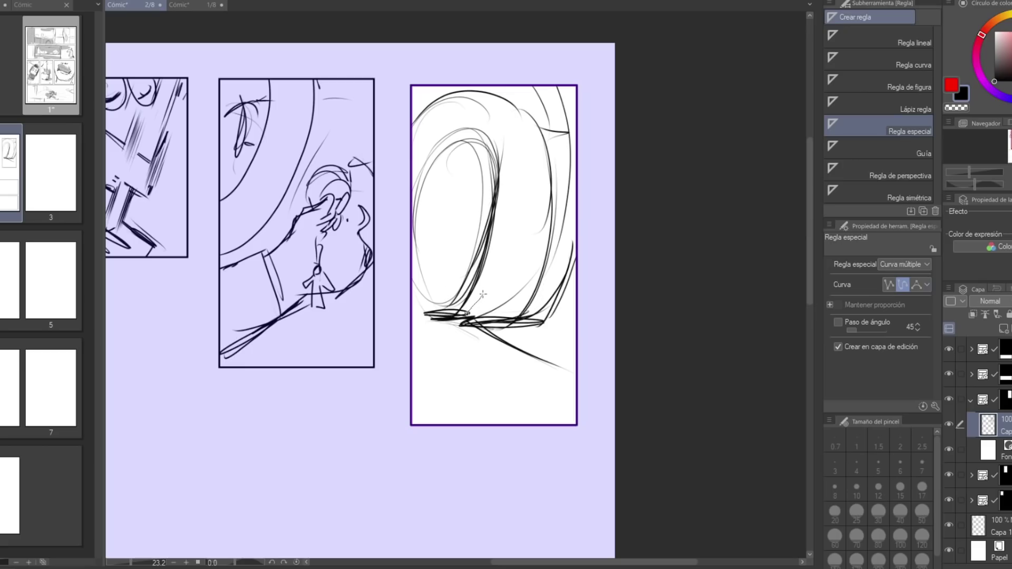
pyautogui.click(502, 247)
pyautogui.click(510, 192)
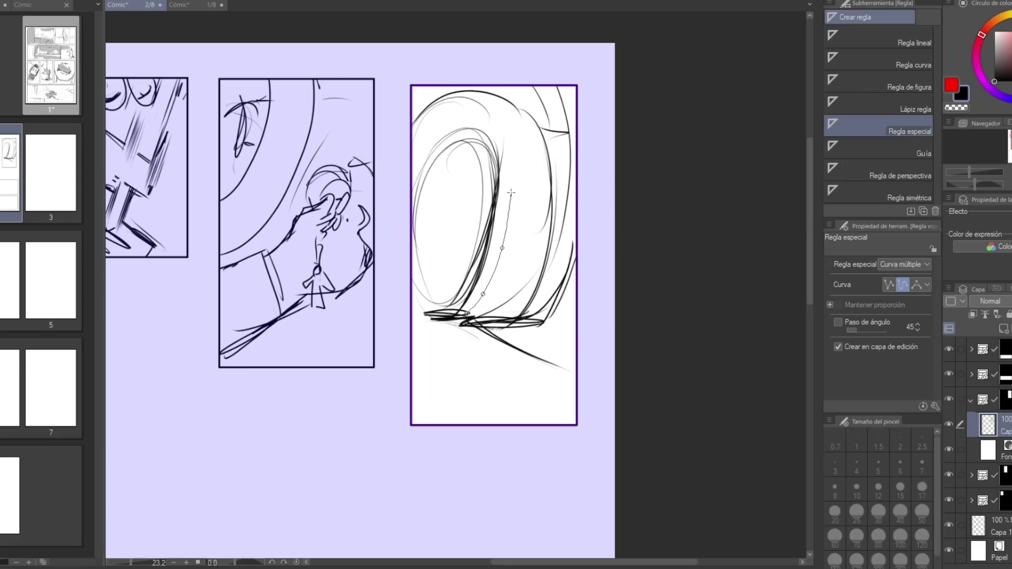
pyautogui.click(507, 148)
pyautogui.click(497, 126)
pyautogui.doubleClick(498, 130)
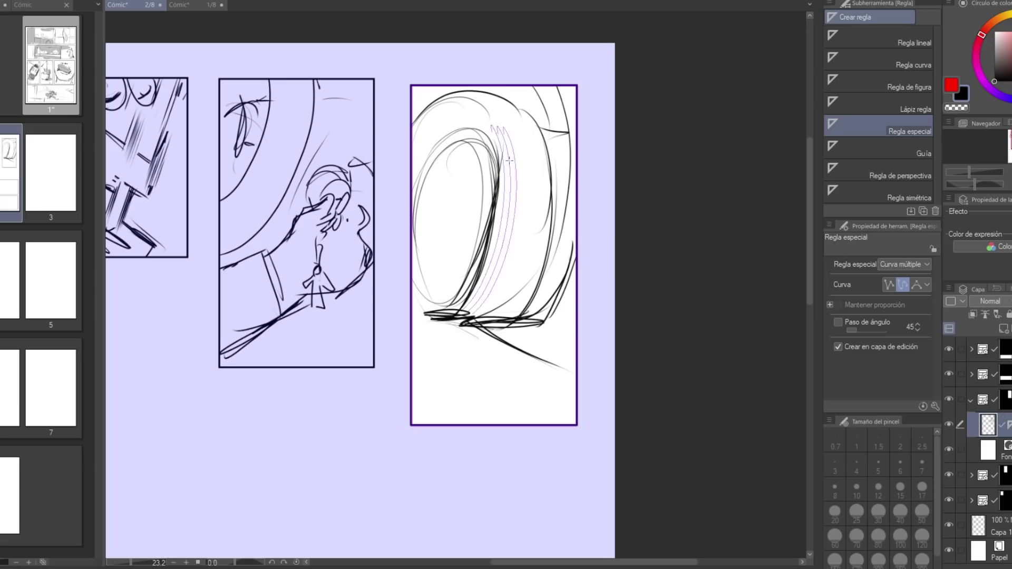
# Hatch the lower tire tread with repeated pencil strokes along the curve ruler
pyautogui.press('p')
pyautogui.moveTo(476, 309)
pyautogui.mouseDown()
pyautogui.moveTo(505, 134)
pyautogui.moveTo(513, 259)
pyautogui.moveTo(526, 238)
pyautogui.mouseUp()
pyautogui.moveTo(533, 138); pyautogui.dragTo(506, 303)
pyautogui.moveTo(530, 240); pyautogui.dragTo(500, 313)
pyautogui.moveTo(535, 223); pyautogui.dragTo(519, 282)
pyautogui.moveTo(516, 246); pyautogui.dragTo(489, 307)
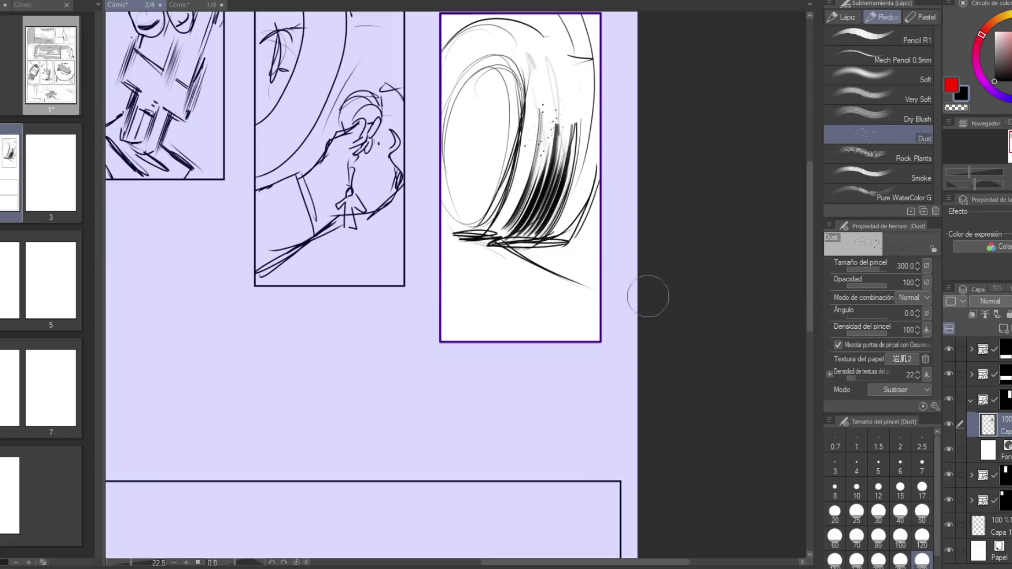
# Scatter specks over the tire tread with the Dust brush, undoing one of the strokes
pyautogui.moveTo(559, 211); pyautogui.dragTo(553, 237)
pyautogui.moveTo(574, 174); pyautogui.dragTo(560, 257)
pyautogui.hotkey('ctrl', 'z')
pyautogui.moveTo(569, 100); pyautogui.dragTo(576, 73)
# Set the drawing colour to white, add a stroke on the tread, and flip the wheel drawing horizontally
pyautogui.click(951, 85)
pyautogui.click(995, 33)
pyautogui.moveTo(541, 169)
pyautogui.mouseDown()
pyautogui.moveTo(536, 219)
pyautogui.moveTo(550, 209)
pyautogui.moveTo(543, 199)
pyautogui.mouseUp()
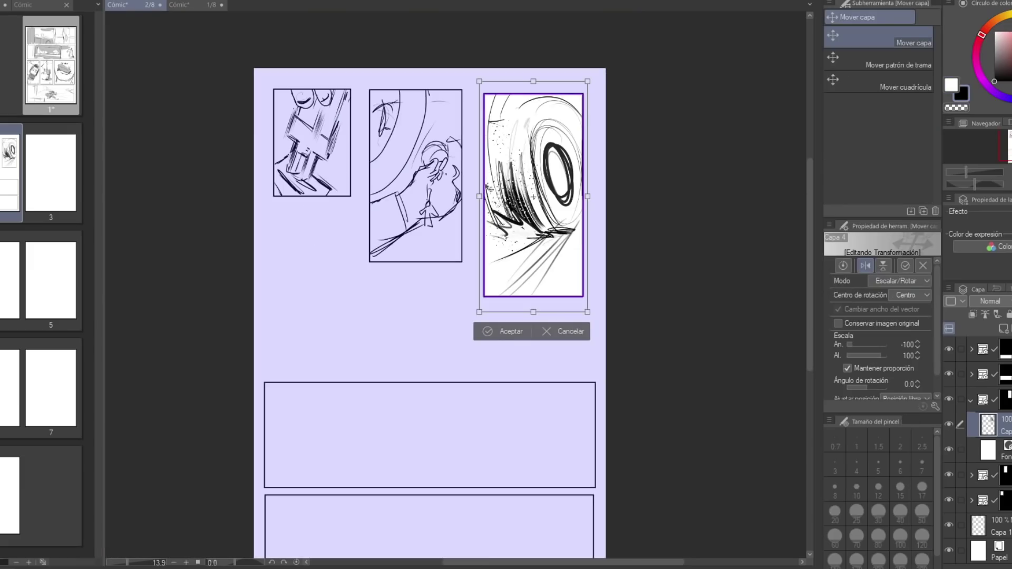
pyautogui.click(494, 333)
# Add a new drawing layer above all the frame folders of page 2
pyautogui.press('p')
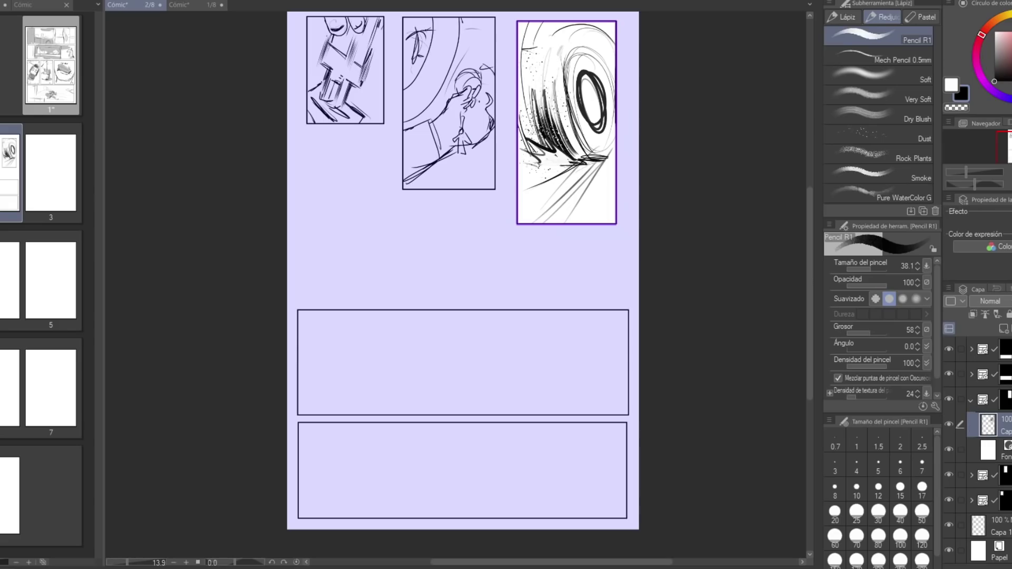
pyautogui.scroll(2, 455, 323)
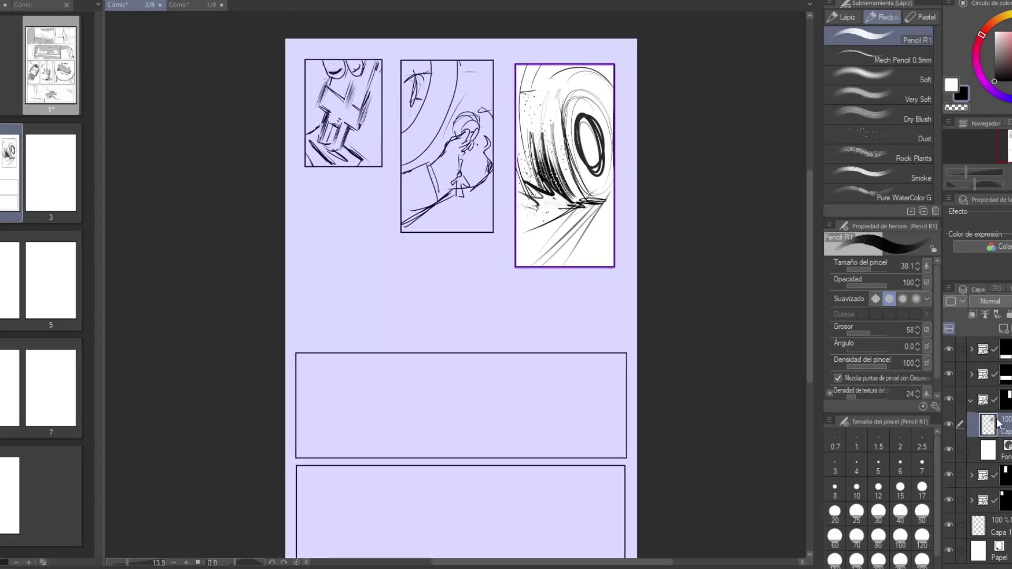
pyautogui.click(971, 402)
pyautogui.click(1004, 350)
pyautogui.click(1006, 326)
pyautogui.click(1006, 327)
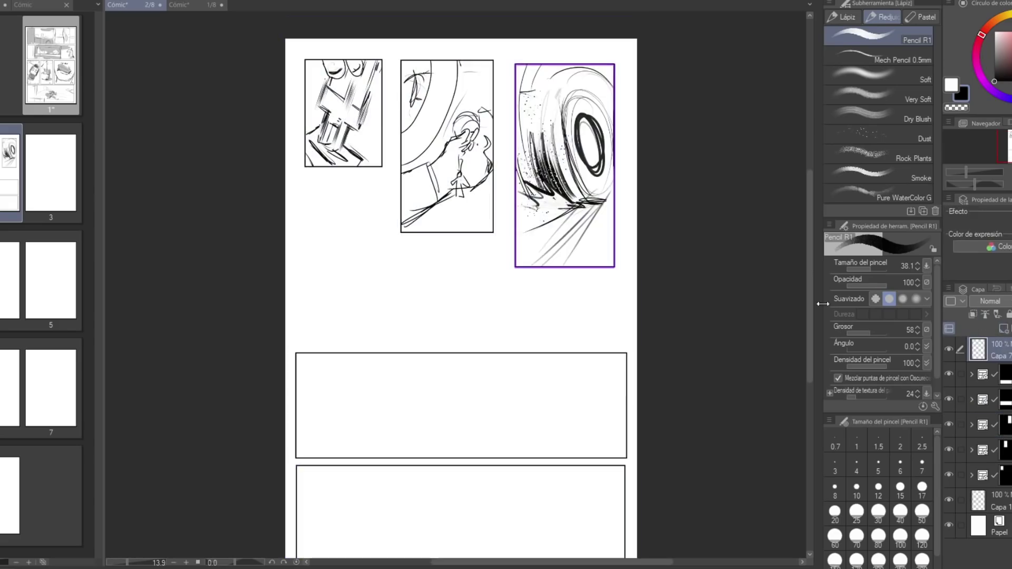
# Between the upright and full-width frames, sketch a small car in side view trailing a billowing smoke contour
pyautogui.moveTo(421, 292)
pyautogui.mouseDown()
pyautogui.moveTo(428, 288)
pyautogui.moveTo(374, 266)
pyautogui.mouseUp()
pyautogui.moveTo(256, 159)
pyautogui.mouseDown()
pyautogui.moveTo(306, 169)
pyautogui.moveTo(419, 323)
pyautogui.moveTo(530, 338)
pyautogui.mouseUp()
pyautogui.moveTo(537, 351)
pyautogui.mouseDown()
pyautogui.moveTo(599, 276)
pyautogui.moveTo(638, 275)
pyautogui.mouseUp()
pyautogui.moveTo(564, 278)
pyautogui.mouseDown()
pyautogui.moveTo(680, 303)
pyautogui.moveTo(691, 319)
pyautogui.mouseUp()
pyautogui.moveTo(685, 320); pyautogui.dragTo(711, 345)
pyautogui.moveTo(628, 338); pyautogui.dragTo(604, 333)
pyautogui.moveTo(530, 335)
pyautogui.mouseDown()
pyautogui.moveTo(571, 281)
pyautogui.moveTo(584, 280)
pyautogui.moveTo(629, 322)
pyautogui.moveTo(677, 315)
pyautogui.moveTo(630, 312)
pyautogui.mouseUp()
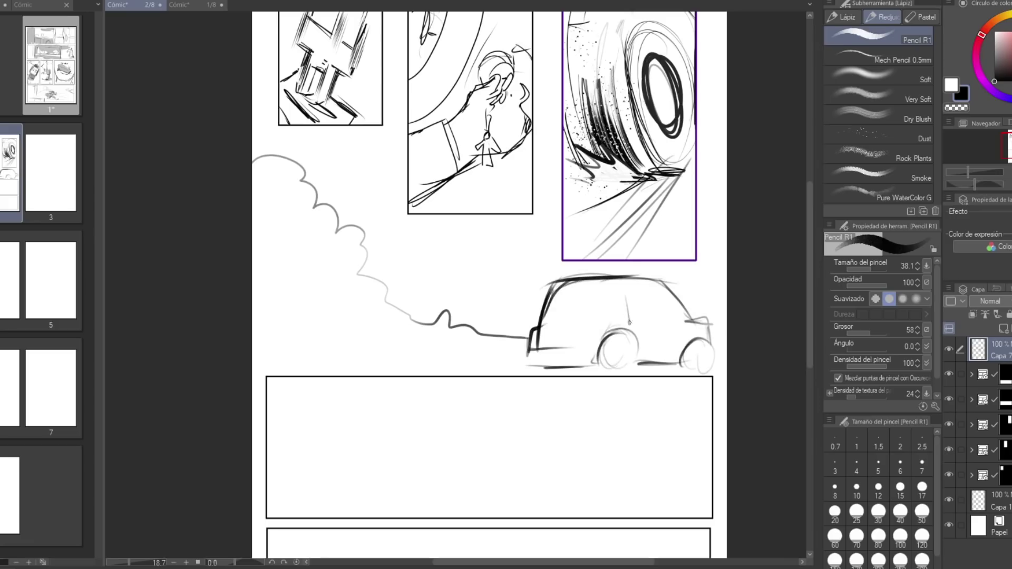
pyautogui.moveTo(630, 312)
pyautogui.mouseDown()
pyautogui.moveTo(669, 311)
pyautogui.moveTo(615, 287)
pyautogui.mouseUp()
pyautogui.moveTo(565, 308); pyautogui.dragTo(606, 310)
# Add a second, lower smoke contour behind the car with light trailing lines
pyautogui.hotkey('ctrl', 'space')
pyautogui.moveTo(640, 198)
pyautogui.mouseDown()
pyautogui.moveTo(599, 206)
pyautogui.moveTo(629, 205)
pyautogui.mouseUp()
pyautogui.moveTo(383, 160); pyautogui.dragTo(444, 188)
pyautogui.moveTo(394, 255)
pyautogui.mouseDown()
pyautogui.moveTo(453, 288)
pyautogui.moveTo(589, 310)
pyautogui.mouseUp()
pyautogui.moveTo(496, 290); pyautogui.dragTo(594, 307)
pyautogui.moveTo(511, 304); pyautogui.dragTo(551, 301)
# Reinforce the upper smoke outline with extra curls, and darken the car's windows and wheels
pyautogui.press('space')
pyautogui.moveTo(508, 62); pyautogui.dragTo(453, 133)
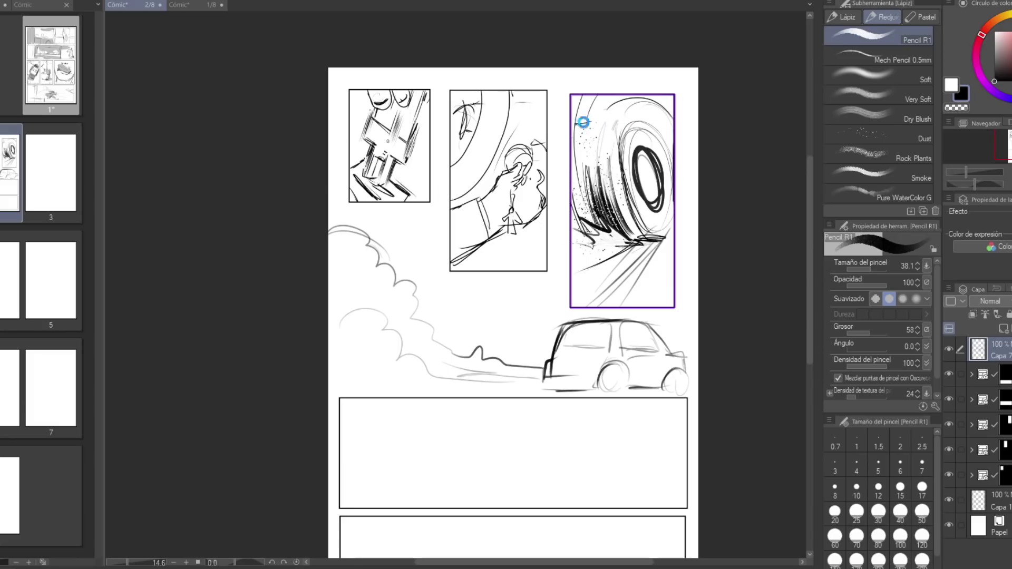
pyautogui.moveTo(328, 223); pyautogui.dragTo(373, 261)
pyautogui.moveTo(329, 197)
pyautogui.mouseDown()
pyautogui.moveTo(438, 332)
pyautogui.moveTo(481, 348)
pyautogui.mouseUp()
pyautogui.moveTo(558, 384); pyautogui.dragTo(558, 391)
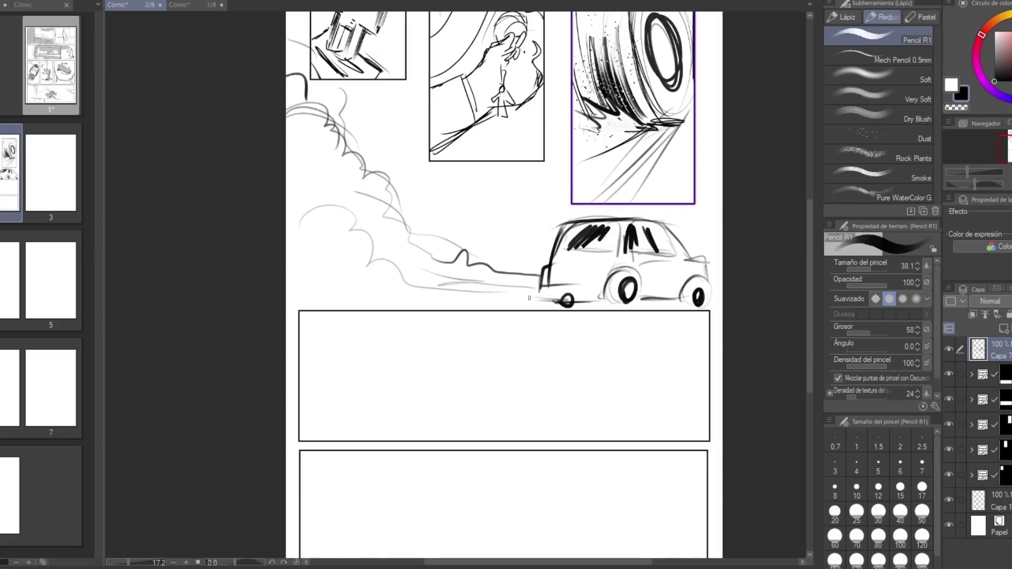
# On the drawing layer of the upper full-width frame, sketch the driver's head outline with heavier strokes along one side
pyautogui.moveTo(503, 377); pyautogui.dragTo(497, 338)
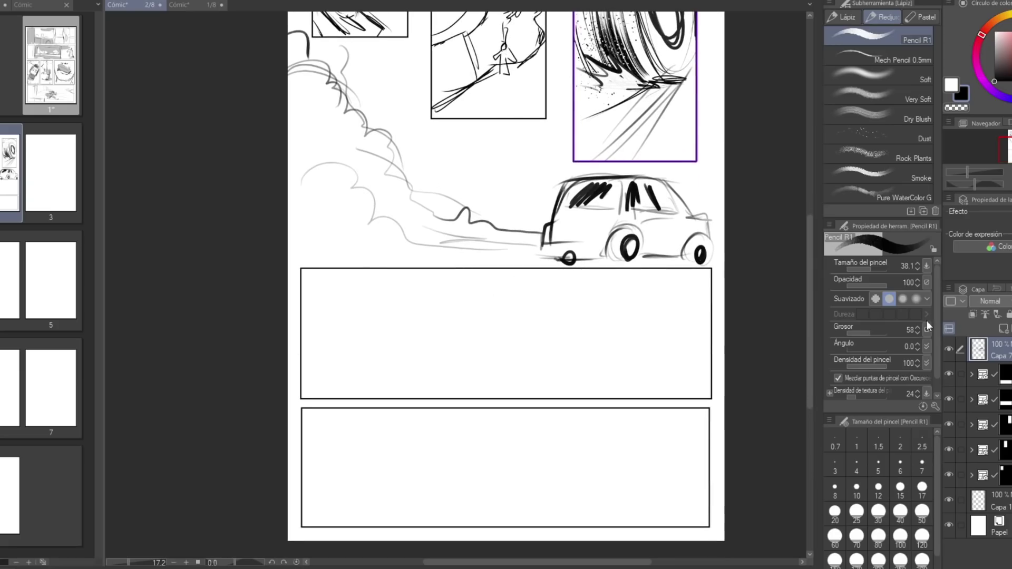
pyautogui.click(993, 400)
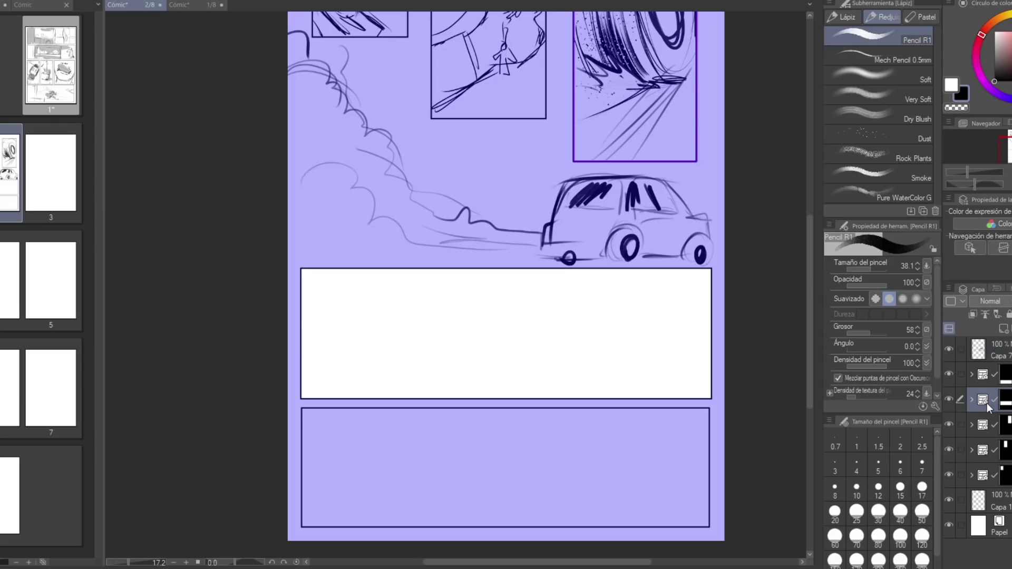
pyautogui.click(971, 399)
pyautogui.click(988, 424)
pyautogui.moveTo(444, 272)
pyautogui.mouseDown()
pyautogui.moveTo(421, 344)
pyautogui.moveTo(445, 336)
pyautogui.mouseUp()
pyautogui.moveTo(456, 290); pyautogui.dragTo(435, 349)
pyautogui.moveTo(459, 271); pyautogui.dragTo(441, 354)
# Sketch the driver's bent arm reaching forward, the shoulder lines and the curve of the second hand
pyautogui.moveTo(531, 331)
pyautogui.mouseDown()
pyautogui.moveTo(494, 369)
pyautogui.moveTo(557, 337)
pyautogui.mouseUp()
pyautogui.moveTo(548, 323)
pyautogui.mouseDown()
pyautogui.moveTo(565, 342)
pyautogui.moveTo(558, 365)
pyautogui.mouseUp()
pyautogui.moveTo(507, 346); pyautogui.dragTo(538, 331)
pyautogui.moveTo(490, 364); pyautogui.dragTo(523, 327)
pyautogui.moveTo(478, 367)
pyautogui.mouseDown()
pyautogui.moveTo(529, 342)
pyautogui.moveTo(506, 344)
pyautogui.mouseUp()
pyautogui.moveTo(393, 280); pyautogui.dragTo(422, 352)
pyautogui.moveTo(408, 297); pyautogui.dragTo(410, 310)
pyautogui.moveTo(633, 353); pyautogui.dragTo(678, 342)
pyautogui.moveTo(343, 385); pyautogui.dragTo(381, 358)
pyautogui.moveTo(421, 396); pyautogui.dragTo(464, 372)
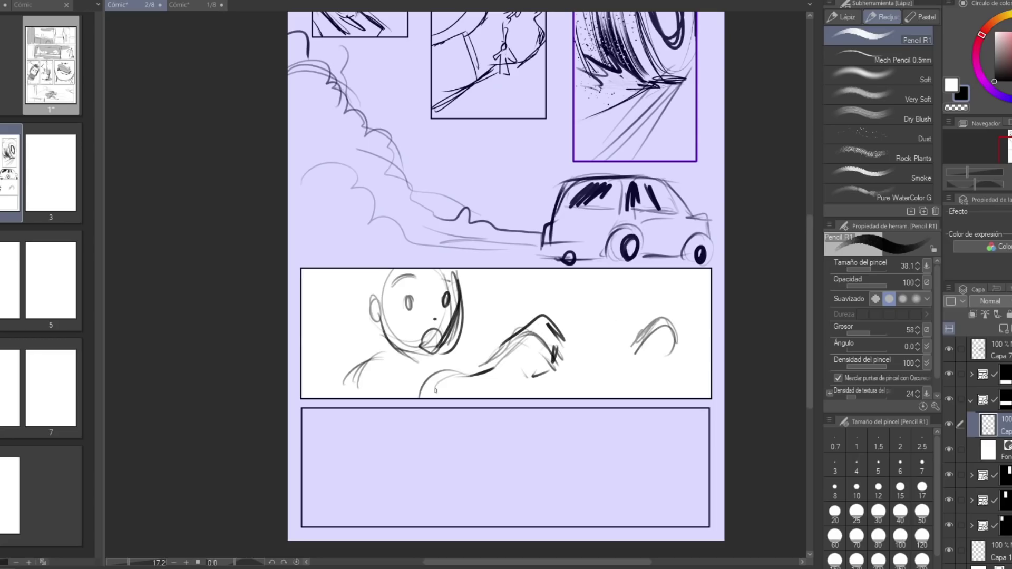
# Draw the steering wheel between the driver's hands, and darken the eyes and eyebrow
pyautogui.moveTo(549, 347); pyautogui.dragTo(626, 352)
pyautogui.moveTo(556, 373); pyautogui.dragTo(636, 372)
pyautogui.moveTo(655, 358); pyautogui.dragTo(668, 393)
pyautogui.moveTo(445, 294); pyautogui.dragTo(446, 307)
pyautogui.moveTo(411, 295); pyautogui.dragTo(411, 308)
pyautogui.moveTo(395, 287); pyautogui.dragTo(415, 275)
pyautogui.moveTo(367, 288)
pyautogui.mouseDown()
pyautogui.moveTo(318, 324)
pyautogui.moveTo(366, 288)
pyautogui.mouseUp()
# Add diagonal window lines behind the driver and crossing strap and sleeve lines over the chest and arm
pyautogui.moveTo(503, 274); pyautogui.dragTo(533, 327)
pyautogui.moveTo(521, 277); pyautogui.dragTo(547, 310)
pyautogui.moveTo(457, 335); pyautogui.dragTo(425, 384)
pyautogui.moveTo(486, 330); pyautogui.dragTo(459, 375)
pyautogui.moveTo(465, 308); pyautogui.dragTo(495, 332)
pyautogui.moveTo(464, 350)
pyautogui.mouseDown()
pyautogui.moveTo(503, 347)
pyautogui.moveTo(517, 389)
pyautogui.mouseUp()
pyautogui.moveTo(533, 374); pyautogui.dragTo(504, 349)
# Add the steering wheel's lower curve, detail the far hand, and draw thick diagonal lines at the frame's far end
pyautogui.moveTo(391, 361); pyautogui.dragTo(440, 373)
pyautogui.moveTo(567, 371); pyautogui.dragTo(616, 371)
pyautogui.moveTo(627, 352); pyautogui.dragTo(654, 351)
pyautogui.moveTo(636, 348); pyautogui.dragTo(649, 367)
pyautogui.moveTo(629, 370); pyautogui.dragTo(631, 369)
pyautogui.moveTo(676, 287); pyautogui.dragTo(711, 333)
# Close the driver frame's folder and open the lowest frame's folder on page 2 for drawing
pyautogui.moveTo(526, 230); pyautogui.dragTo(496, 234)
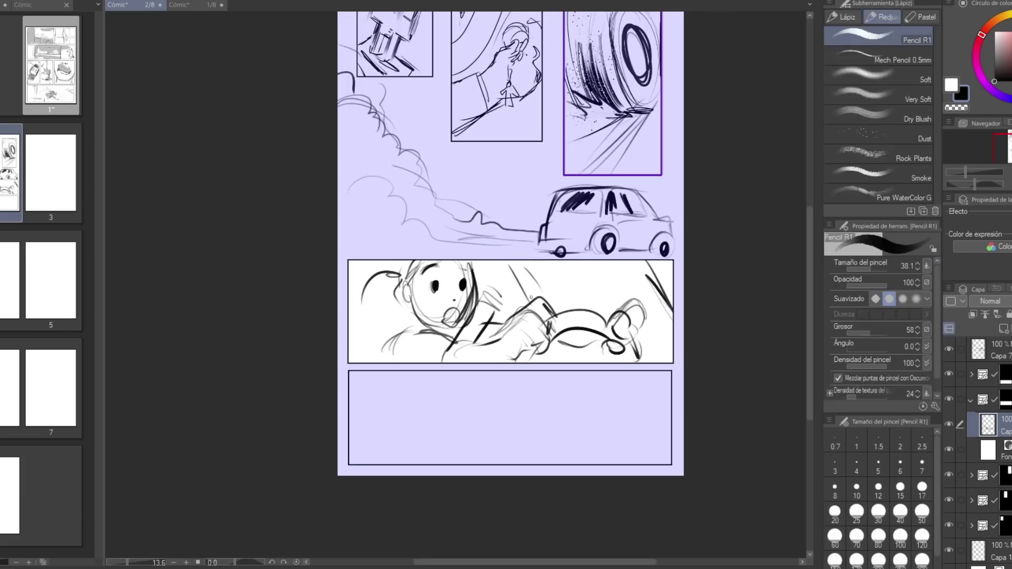
pyautogui.moveTo(469, 311); pyautogui.dragTo(511, 296)
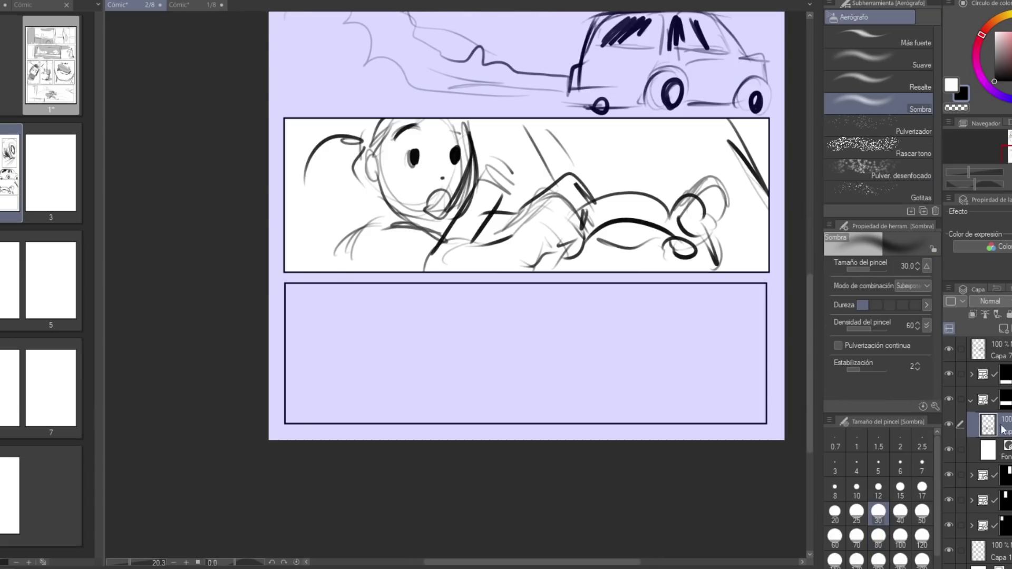
pyautogui.click(971, 401)
pyautogui.click(983, 376)
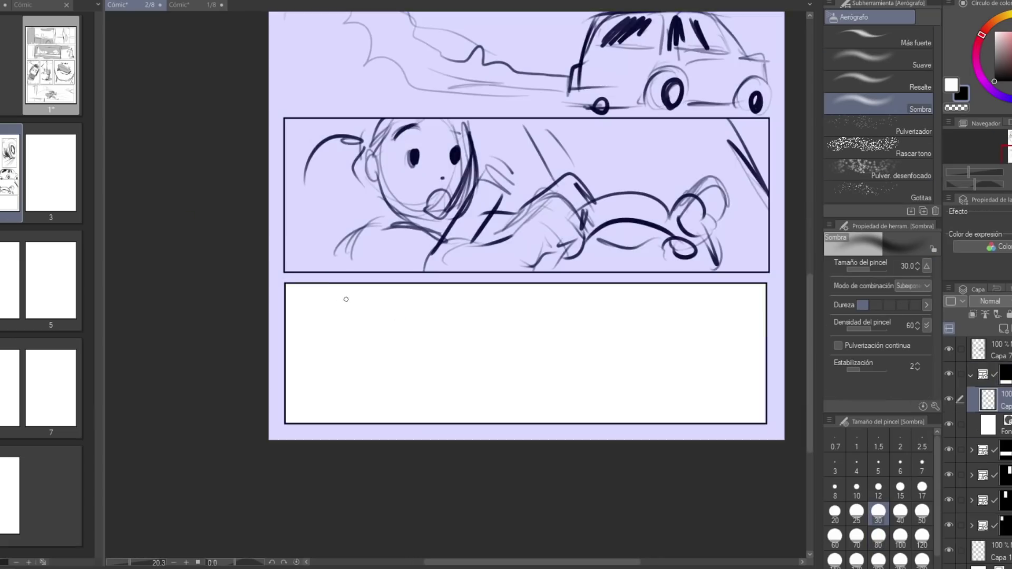
# Sketch a slanting lower leg and an outstretched shoe pointing up across the lowest frame
pyautogui.moveTo(328, 286); pyautogui.dragTo(374, 348)
pyautogui.moveTo(329, 286); pyautogui.dragTo(381, 352)
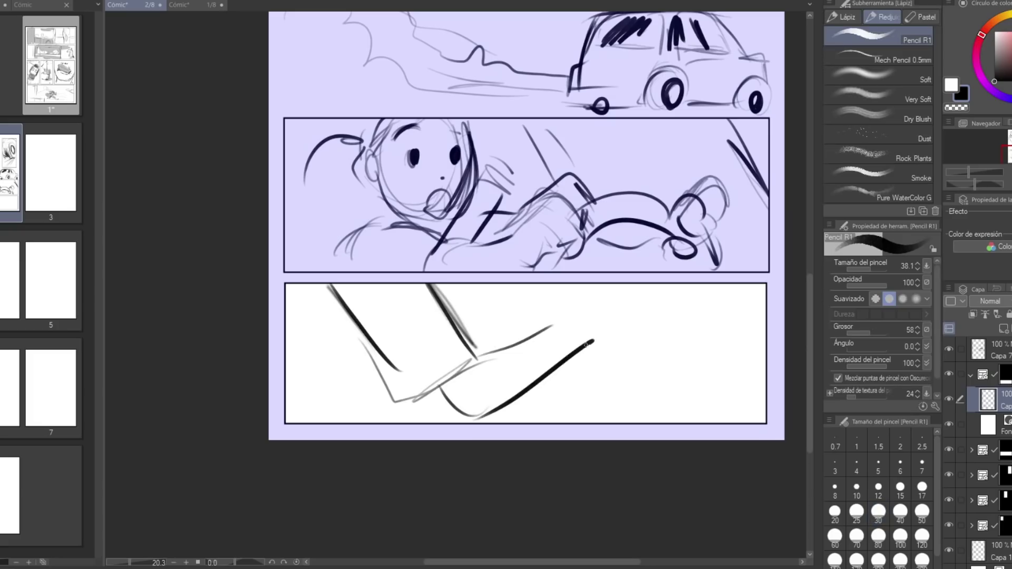
pyautogui.moveTo(504, 394); pyautogui.dragTo(592, 342)
pyautogui.moveTo(527, 336); pyautogui.dragTo(599, 333)
pyautogui.moveTo(314, 302)
pyautogui.mouseDown()
pyautogui.moveTo(361, 392)
pyautogui.moveTo(340, 348)
pyautogui.mouseUp()
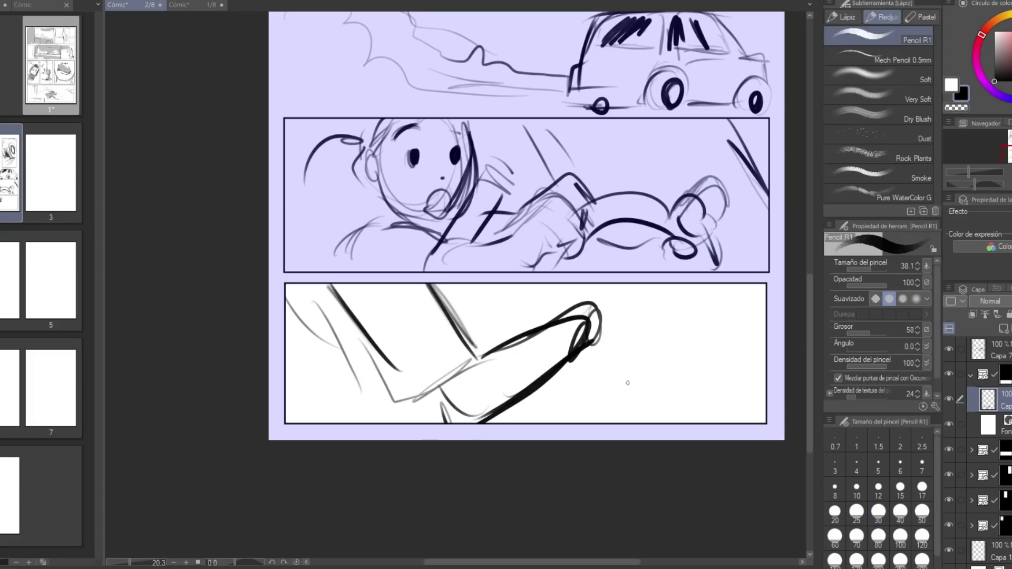
# Sketch the slanted pedal under the shoe's toe, with its stem lines beyond it
pyautogui.moveTo(598, 304); pyautogui.dragTo(646, 323)
pyautogui.moveTo(645, 324)
pyautogui.mouseDown()
pyautogui.moveTo(572, 397)
pyautogui.moveTo(627, 368)
pyautogui.mouseUp()
pyautogui.moveTo(621, 377)
pyautogui.mouseDown()
pyautogui.moveTo(650, 347)
pyautogui.moveTo(644, 298)
pyautogui.mouseUp()
pyautogui.moveTo(662, 290); pyautogui.dragTo(658, 345)
# Thicken the trouser leg's front line and darken the cuff edges around the ankle
pyautogui.moveTo(430, 289); pyautogui.dragTo(477, 364)
pyautogui.moveTo(488, 352); pyautogui.dragTo(433, 396)
pyautogui.moveTo(372, 331); pyautogui.dragTo(403, 394)
pyautogui.moveTo(403, 395); pyautogui.dragTo(468, 359)
pyautogui.moveTo(447, 370); pyautogui.dragTo(517, 335)
pyautogui.moveTo(417, 390); pyautogui.dragTo(481, 360)
pyautogui.moveTo(419, 387); pyautogui.dragTo(404, 396)
pyautogui.moveTo(379, 360); pyautogui.dragTo(404, 394)
pyautogui.moveTo(431, 287); pyautogui.dragTo(474, 341)
pyautogui.moveTo(431, 285); pyautogui.dragTo(468, 335)
# Place a special ruler along the leg's diagonal slant and erase over the upper part of the shoe
pyautogui.press('u')
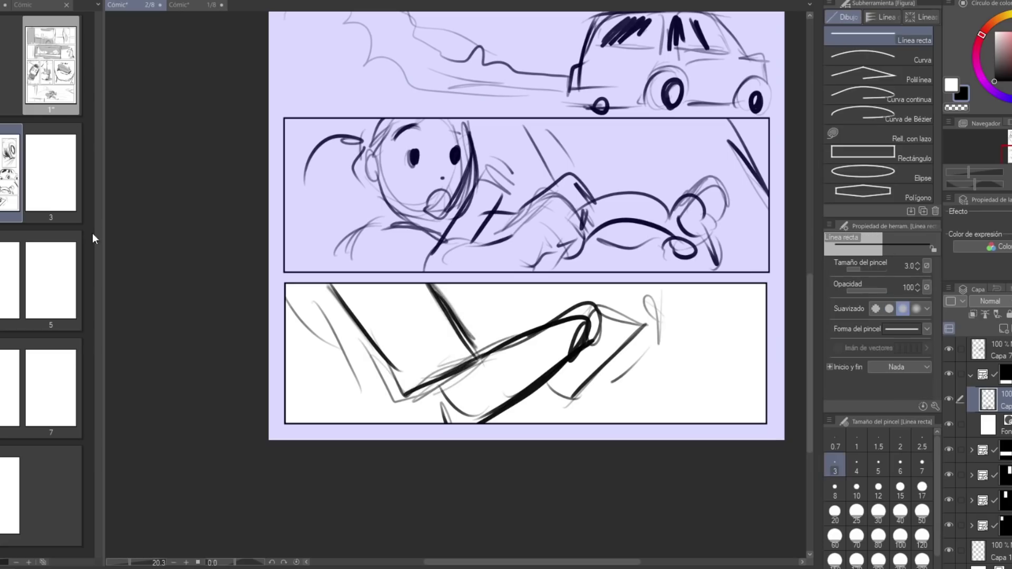
pyautogui.press('u')
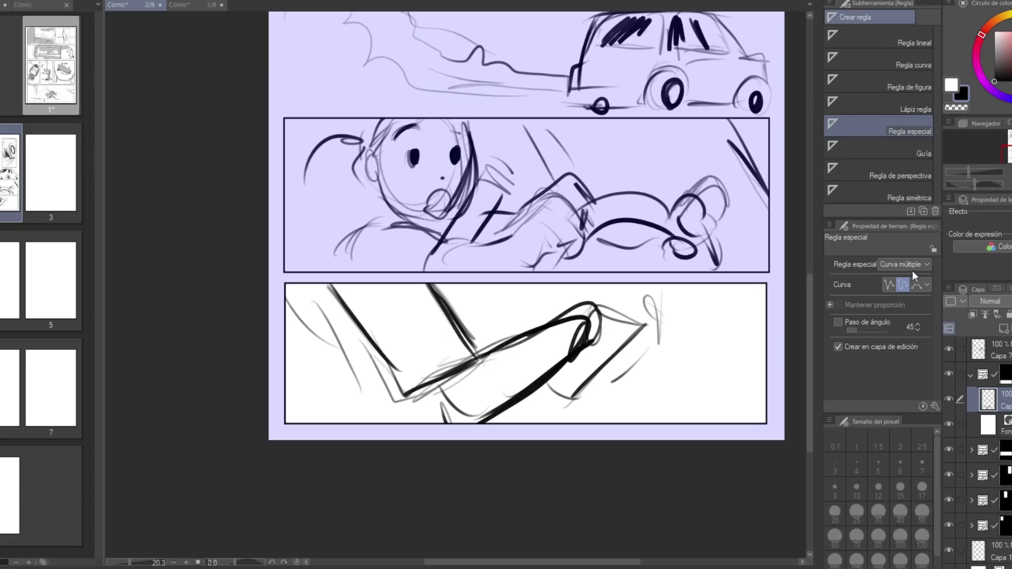
pyautogui.click(914, 266)
pyautogui.click(896, 278)
pyautogui.moveTo(529, 371); pyautogui.dragTo(441, 222)
pyautogui.press('e')
pyautogui.moveTo(546, 337)
pyautogui.mouseDown()
pyautogui.moveTo(517, 317)
pyautogui.moveTo(510, 342)
pyautogui.mouseUp()
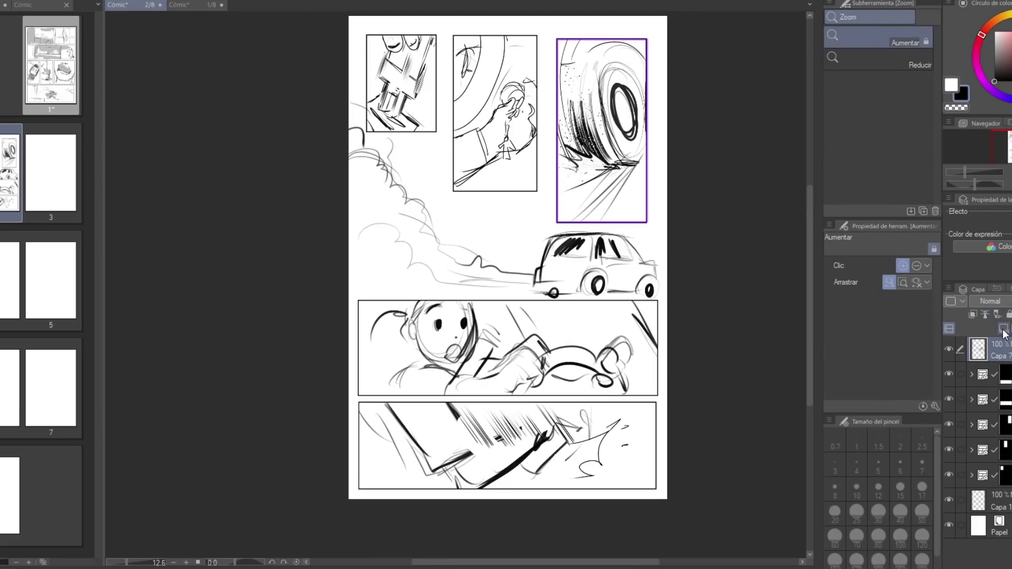
# Add a new raster layer above page 2's frame folders, and switch back from page 1 to page 2
pyautogui.click(1003, 329)
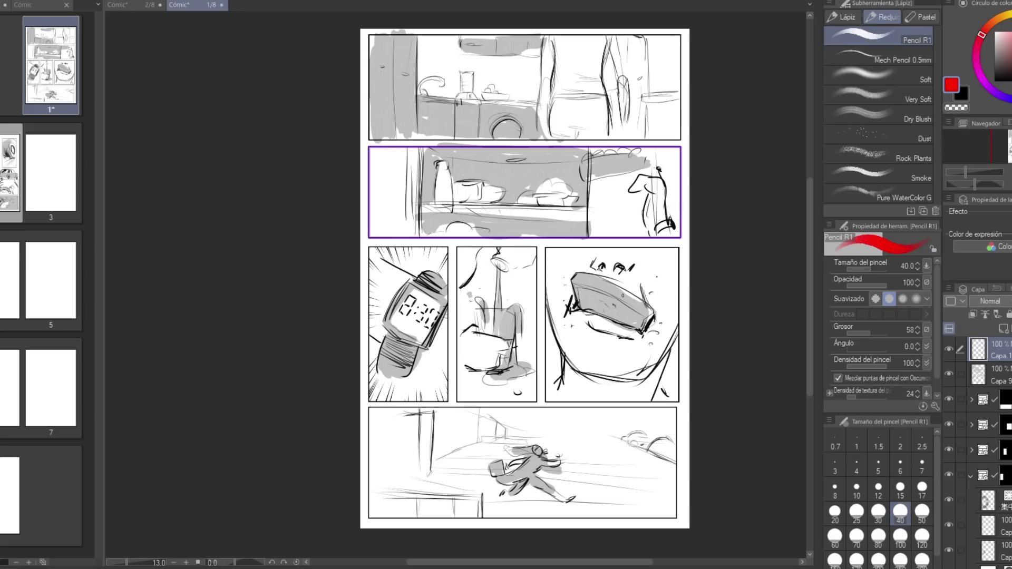
pyautogui.hotkey('ctrl', 'Tab')
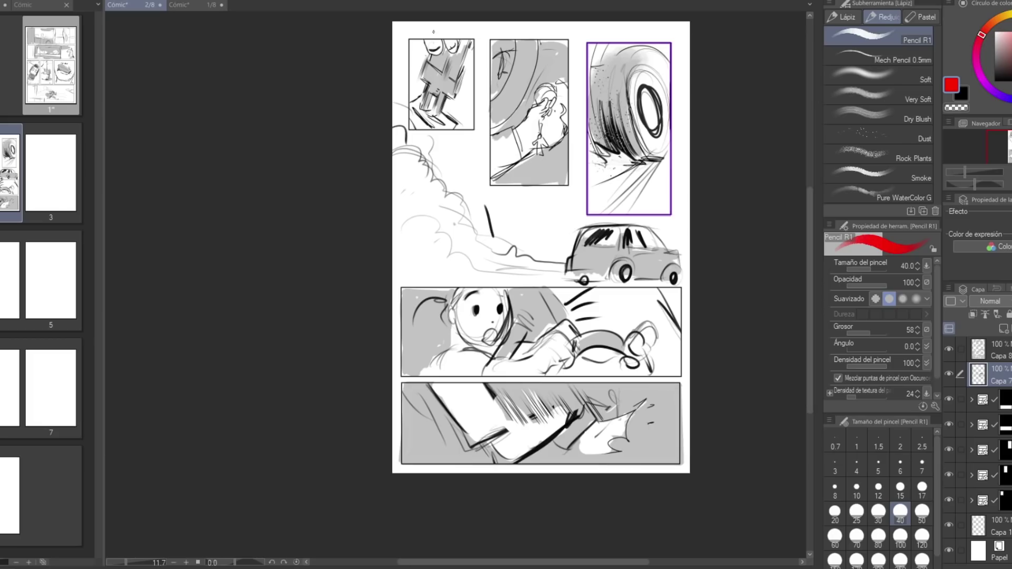
pyautogui.moveTo(445, 44); pyautogui.dragTo(440, 48)
pyautogui.moveTo(540, 73)
pyautogui.mouseDown()
pyautogui.moveTo(523, 132)
pyautogui.moveTo(543, 78)
pyautogui.mouseUp()
pyautogui.moveTo(638, 92); pyautogui.dragTo(632, 98)
pyautogui.moveTo(595, 26)
pyautogui.mouseDown()
pyautogui.moveTo(475, 57)
pyautogui.moveTo(685, 222)
pyautogui.moveTo(434, 24)
pyautogui.moveTo(458, 27)
pyautogui.moveTo(612, 269)
pyautogui.moveTo(322, 95)
pyautogui.mouseUp()
pyautogui.hotkey('ctrl', 'z')
pyautogui.hotkey('ctrl', 'z')
pyautogui.hotkey('ctrl', 'z')
pyautogui.hotkey('ctrl', 'z')
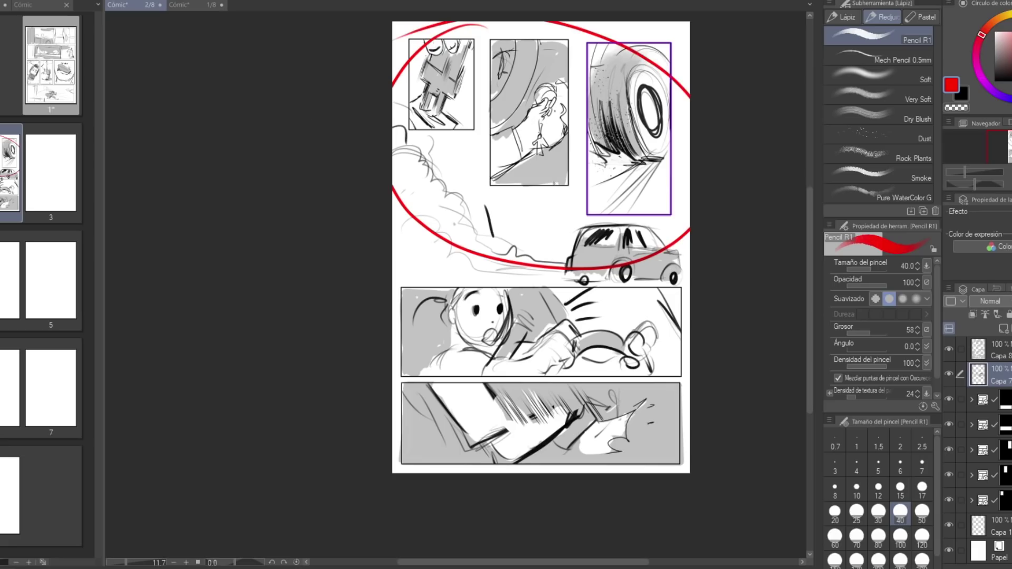
pyautogui.hotkey('ctrl', 'z')
# Letter the sound effect "PROMM" in black above the dust trail behind the car
pyautogui.moveTo(460, 236)
pyautogui.mouseDown()
pyautogui.moveTo(474, 275)
pyautogui.moveTo(493, 249)
pyautogui.moveTo(477, 276)
pyautogui.mouseUp()
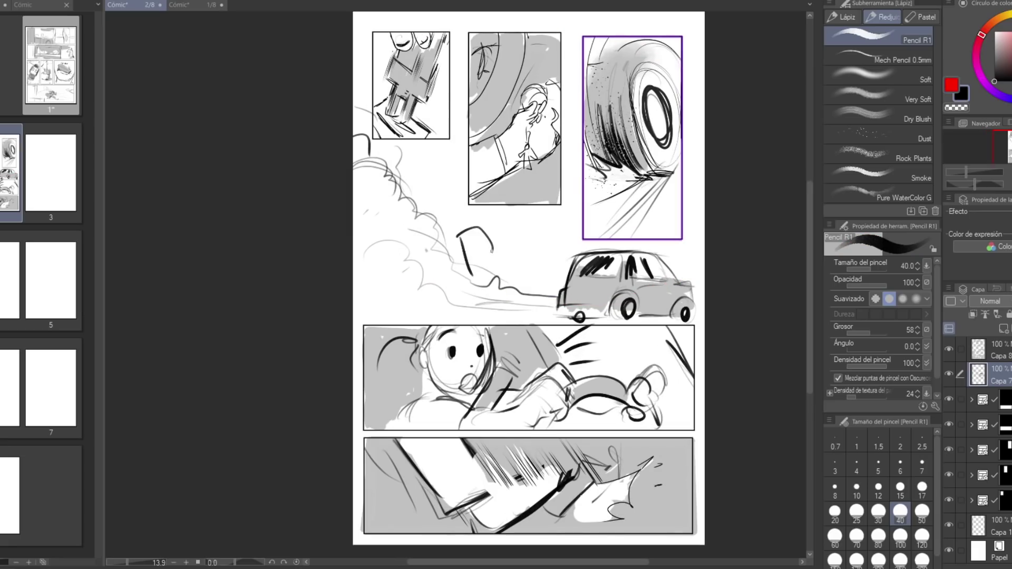
pyautogui.moveTo(472, 240)
pyautogui.mouseDown()
pyautogui.moveTo(492, 264)
pyautogui.moveTo(511, 244)
pyautogui.moveTo(509, 276)
pyautogui.mouseUp()
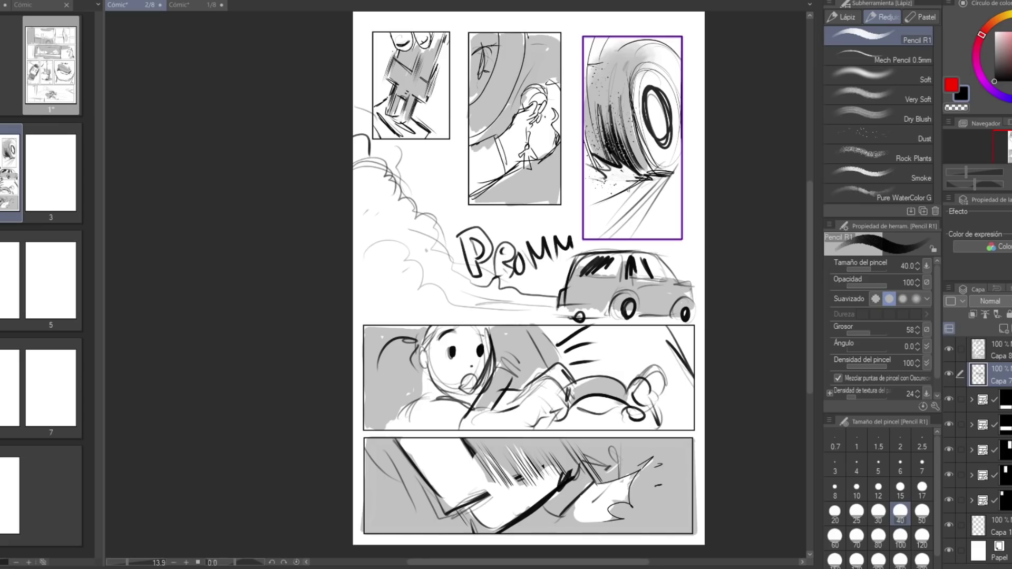
pyautogui.hotkey('ctrl', 'space')
pyautogui.moveTo(632, 164)
pyautogui.mouseDown()
pyautogui.moveTo(580, 164)
pyautogui.moveTo(610, 163)
pyautogui.mouseUp()
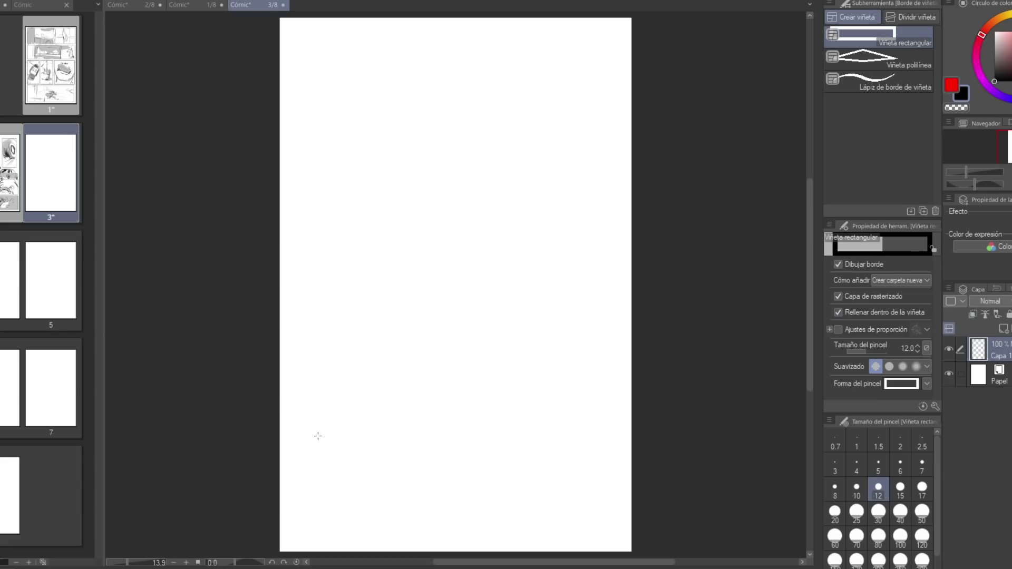
# Create a full-width rectangular frame at the foot of page 3, and set a one-point perspective ruler with its vanishing point near the page's middle
pyautogui.moveTo(290, 442); pyautogui.dragTo(620, 546)
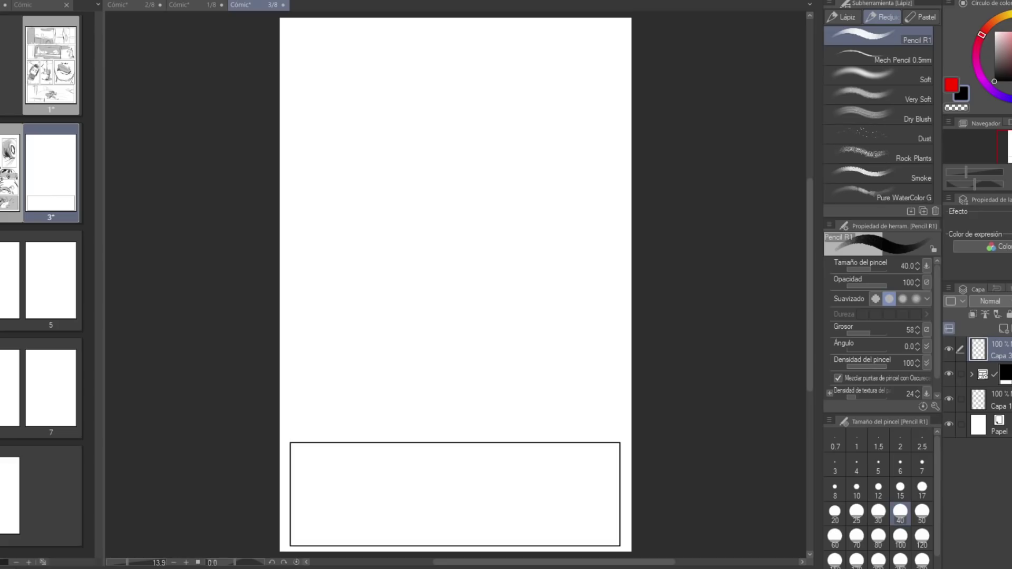
pyautogui.press('u')
pyautogui.moveTo(298, 365); pyautogui.dragTo(433, 303)
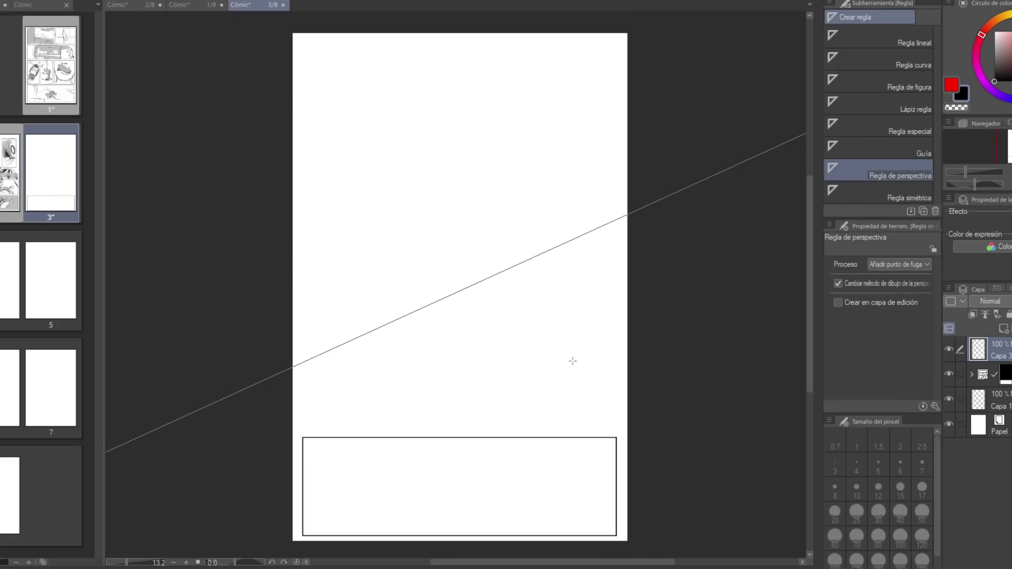
pyautogui.moveTo(594, 374)
pyautogui.mouseDown()
pyautogui.moveTo(463, 294)
pyautogui.moveTo(449, 296)
pyautogui.mouseUp()
# With Pencil R1, draw road lines converging on the vanishing point and horizontal lines across the road's far end
pyautogui.press('b')
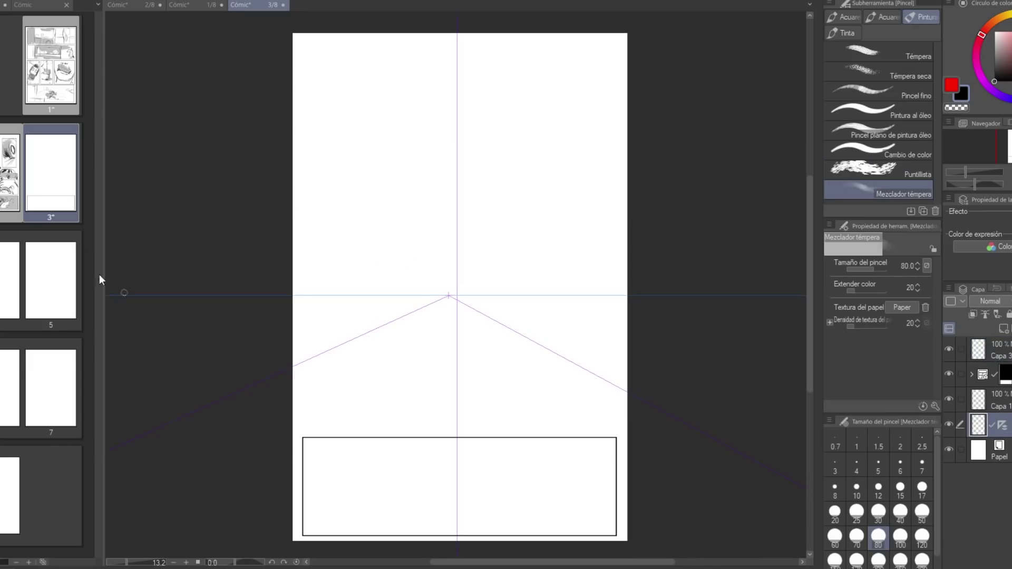
pyautogui.press('p')
pyautogui.scroll(1, 422, 354)
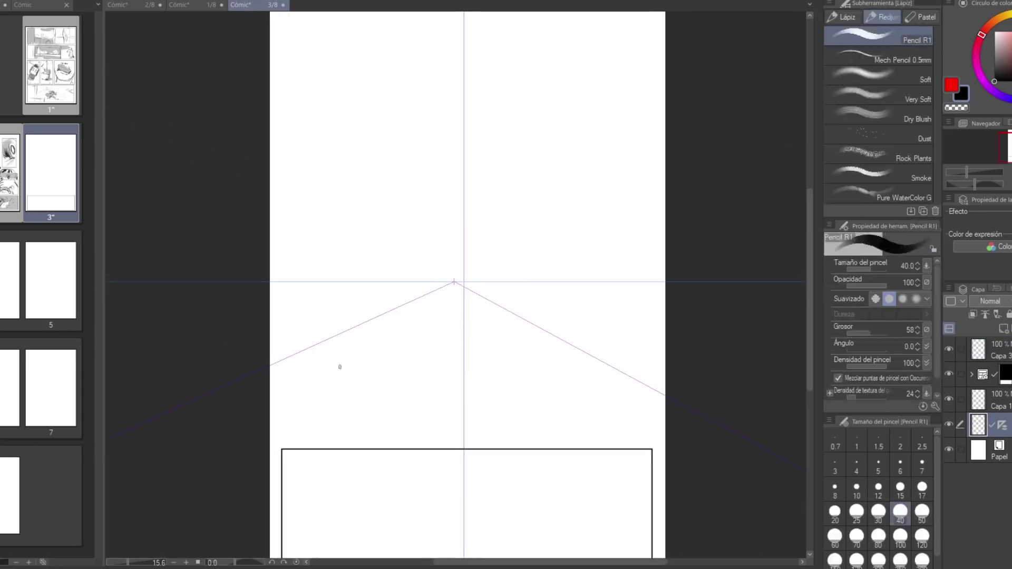
pyautogui.moveTo(269, 374); pyautogui.dragTo(421, 299)
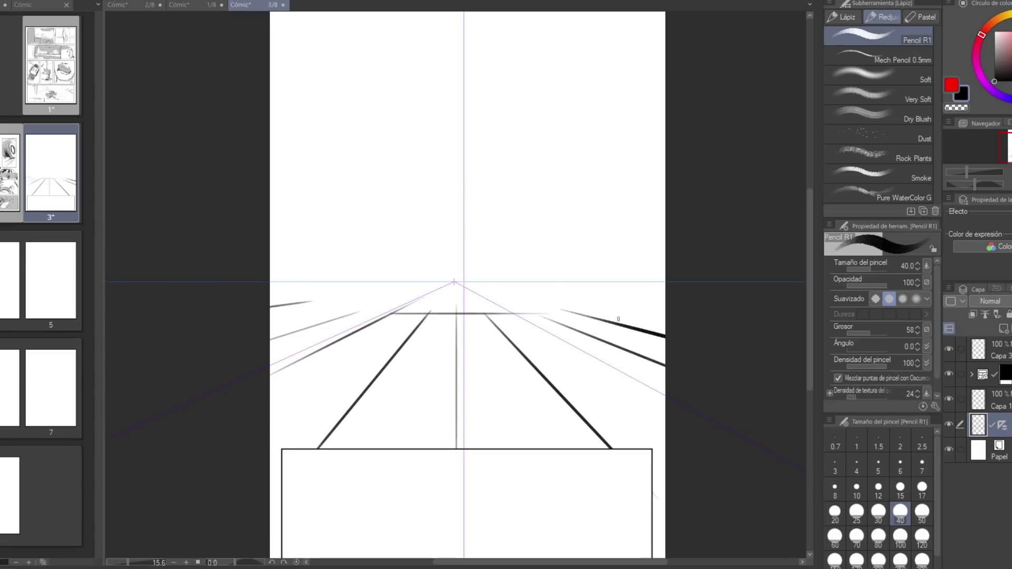
pyautogui.moveTo(304, 316); pyautogui.dragTo(665, 311)
pyautogui.moveTo(342, 304); pyautogui.dragTo(714, 322)
pyautogui.moveTo(337, 291)
pyautogui.mouseDown()
pyautogui.moveTo(653, 291)
pyautogui.moveTo(285, 253)
pyautogui.mouseUp()
pyautogui.hotkey('ctrl', 'z')
pyautogui.moveTo(289, 307)
pyautogui.mouseDown()
pyautogui.moveTo(666, 249)
pyautogui.moveTo(395, 304)
pyautogui.moveTo(659, 303)
pyautogui.mouseUp()
pyautogui.hotkey('ctrl', 'z')
# Strengthen the road's horizontal far edge and darken the converging lane lines on both sides
pyautogui.moveTo(400, 309); pyautogui.dragTo(646, 309)
pyautogui.moveTo(484, 313); pyautogui.dragTo(553, 390)
pyautogui.moveTo(430, 311); pyautogui.dragTo(338, 425)
pyautogui.moveTo(387, 313); pyautogui.dragTo(277, 363)
pyautogui.moveTo(356, 312); pyautogui.dragTo(271, 337)
pyautogui.moveTo(538, 314); pyautogui.dragTo(665, 363)
# Start a front-view car at the road's far end with its wheel side, bumper and hood lines and a windshield pillar
pyautogui.moveTo(392, 252); pyautogui.dragTo(391, 293)
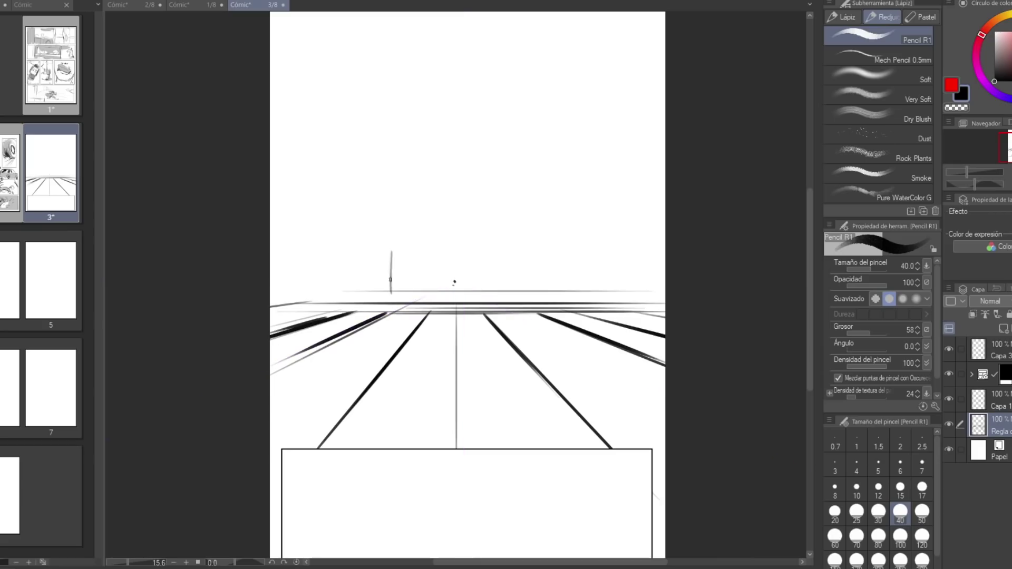
pyautogui.moveTo(394, 256)
pyautogui.mouseDown()
pyautogui.moveTo(397, 300)
pyautogui.moveTo(536, 277)
pyautogui.mouseUp()
pyautogui.moveTo(394, 214); pyautogui.dragTo(553, 222)
pyautogui.moveTo(417, 148); pyautogui.dragTo(390, 213)
pyautogui.moveTo(392, 208); pyautogui.dragTo(382, 291)
pyautogui.moveTo(393, 211); pyautogui.dragTo(384, 298)
pyautogui.moveTo(416, 267)
pyautogui.mouseDown()
pyautogui.moveTo(397, 266)
pyautogui.moveTo(424, 296)
pyautogui.mouseUp()
# Draw the car's bumper lines and side edges, and sketch both headlights
pyautogui.moveTo(416, 258)
pyautogui.mouseDown()
pyautogui.moveTo(524, 261)
pyautogui.moveTo(510, 264)
pyautogui.mouseUp()
pyautogui.moveTo(404, 240)
pyautogui.mouseDown()
pyautogui.moveTo(404, 265)
pyautogui.moveTo(547, 237)
pyautogui.mouseUp()
pyautogui.moveTo(542, 257); pyautogui.dragTo(551, 264)
pyautogui.moveTo(387, 224); pyautogui.dragTo(378, 238)
pyautogui.moveTo(406, 210)
pyautogui.mouseDown()
pyautogui.moveTo(422, 203)
pyautogui.moveTo(401, 225)
pyautogui.mouseUp()
pyautogui.moveTo(517, 216); pyautogui.dragTo(545, 214)
pyautogui.moveTo(416, 194); pyautogui.dragTo(553, 196)
pyautogui.moveTo(411, 161)
pyautogui.mouseDown()
pyautogui.moveTo(387, 202)
pyautogui.moveTo(543, 141)
pyautogui.mouseUp()
pyautogui.moveTo(389, 202); pyautogui.dragTo(385, 300)
pyautogui.moveTo(511, 269); pyautogui.dragTo(548, 274)
pyautogui.moveTo(411, 266)
pyautogui.mouseDown()
pyautogui.moveTo(525, 272)
pyautogui.moveTo(504, 298)
pyautogui.moveTo(520, 297)
pyautogui.mouseUp()
pyautogui.moveTo(520, 275); pyautogui.dragTo(543, 269)
pyautogui.moveTo(408, 256); pyautogui.dragTo(393, 298)
pyautogui.moveTo(534, 271)
pyautogui.mouseDown()
pyautogui.moveTo(554, 299)
pyautogui.moveTo(517, 291)
pyautogui.mouseUp()
pyautogui.hotkey('ctrl', 'z')
pyautogui.hotkey('ctrl', 'z')
pyautogui.hotkey('ctrl', 'z')
pyautogui.hotkey('ctrl', 'z')
pyautogui.hotkey('ctrl', 'z')
pyautogui.hotkey('ctrl', 'z')
pyautogui.hotkey('ctrl', 'z')
pyautogui.hotkey('ctrl', 'z')
# Outline the car's near wheel and side, and draw the windshield pillar and the line along the windshield's base
pyautogui.moveTo(374, 221)
pyautogui.mouseDown()
pyautogui.moveTo(372, 289)
pyautogui.moveTo(390, 211)
pyautogui.mouseUp()
pyautogui.moveTo(373, 289); pyautogui.dragTo(370, 297)
pyautogui.moveTo(412, 157); pyautogui.dragTo(393, 189)
pyautogui.moveTo(398, 193); pyautogui.dragTo(534, 194)
pyautogui.moveTo(407, 198)
pyautogui.mouseDown()
pyautogui.moveTo(437, 145)
pyautogui.moveTo(522, 184)
pyautogui.mouseUp()
# Shade the windshield with thick diagonal strokes, and darken the lower bumper and the wheel beside it
pyautogui.moveTo(465, 145); pyautogui.dragTo(428, 182)
pyautogui.moveTo(479, 147); pyautogui.dragTo(432, 190)
pyautogui.moveTo(414, 263); pyautogui.dragTo(534, 272)
pyautogui.moveTo(401, 265); pyautogui.dragTo(387, 302)
# Reduce the pencil size to 17, sketch light tree and bush outlines on both sides of the car, and touch up its headlights
pyautogui.click(921, 490)
pyautogui.moveTo(550, 217)
pyautogui.mouseDown()
pyautogui.moveTo(592, 256)
pyautogui.moveTo(661, 237)
pyautogui.mouseUp()
pyautogui.moveTo(298, 200); pyautogui.dragTo(270, 184)
pyautogui.moveTo(423, 202)
pyautogui.mouseDown()
pyautogui.moveTo(424, 212)
pyautogui.moveTo(407, 205)
pyautogui.mouseUp()
pyautogui.moveTo(517, 208); pyautogui.dragTo(535, 206)
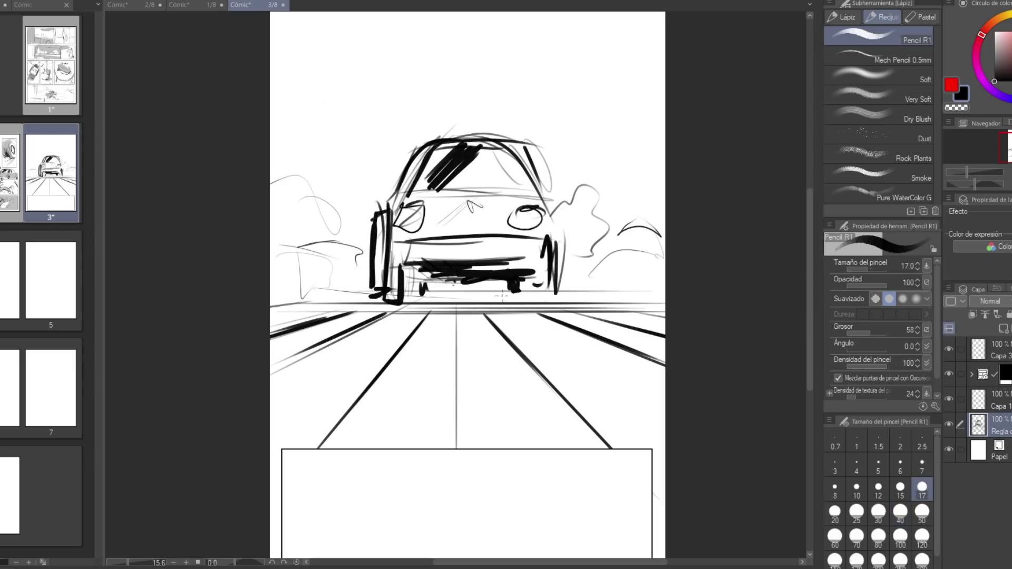
# Set the pencil size to 40 and thicken the bases of the car's two front wheels
pyautogui.moveTo(467, 295); pyautogui.dragTo(480, 282)
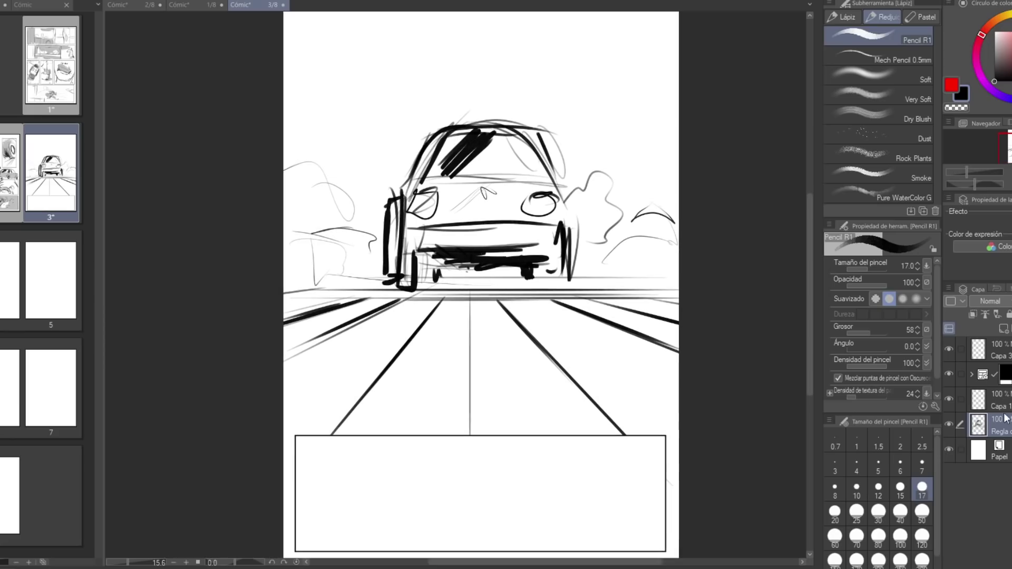
pyautogui.click(900, 512)
pyautogui.moveTo(547, 260); pyautogui.dragTo(549, 289)
pyautogui.moveTo(548, 288); pyautogui.dragTo(571, 273)
pyautogui.moveTo(394, 290); pyautogui.dragTo(415, 292)
# Fill the car's underside between the front wheels with solid black strokes
pyautogui.moveTo(415, 254)
pyautogui.mouseDown()
pyautogui.moveTo(439, 272)
pyautogui.moveTo(474, 268)
pyautogui.mouseUp()
pyautogui.moveTo(519, 267); pyautogui.dragTo(432, 290)
pyautogui.moveTo(521, 270); pyautogui.dragTo(529, 288)
pyautogui.moveTo(519, 274); pyautogui.dragTo(430, 277)
pyautogui.moveTo(549, 262); pyautogui.dragTo(535, 272)
pyautogui.moveTo(546, 255)
pyautogui.mouseDown()
pyautogui.moveTo(494, 255)
pyautogui.moveTo(551, 250)
pyautogui.mouseUp()
# Thicken the car's outer side edge and add a side mirror on each side
pyautogui.moveTo(536, 249)
pyautogui.mouseDown()
pyautogui.moveTo(576, 250)
pyautogui.moveTo(570, 184)
pyautogui.mouseUp()
pyautogui.moveTo(395, 197); pyautogui.dragTo(406, 190)
pyautogui.moveTo(389, 189); pyautogui.dragTo(409, 181)
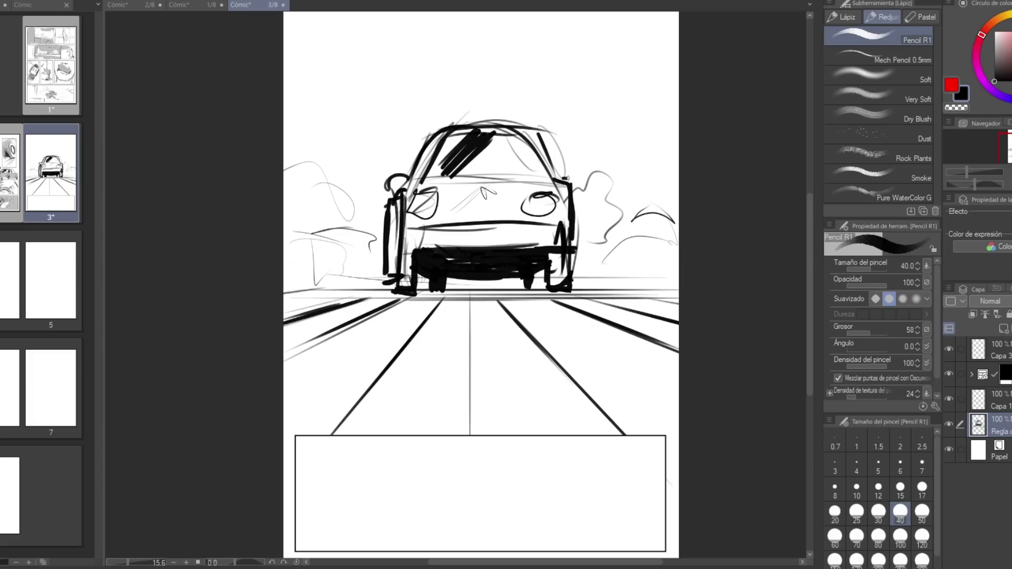
pyautogui.moveTo(564, 179); pyautogui.dragTo(580, 195)
# Frame both headlights with thick angular lines and darken the windshield's lower edge
pyautogui.moveTo(407, 213); pyautogui.dragTo(438, 228)
pyautogui.moveTo(521, 215); pyautogui.dragTo(540, 192)
pyautogui.moveTo(412, 179); pyautogui.dragTo(563, 181)
# Add dark reflection strokes inside the windshield and reinforce the front wheel's outline
pyautogui.moveTo(514, 171); pyautogui.dragTo(464, 164)
pyautogui.moveTo(500, 136); pyautogui.dragTo(485, 159)
pyautogui.moveTo(538, 141); pyautogui.dragTo(513, 171)
pyautogui.moveTo(386, 287); pyautogui.dragTo(396, 290)
pyautogui.moveTo(412, 249); pyautogui.dragTo(395, 262)
# Add a new layer above the car sketch and draw light strokes fanning down the road in front of the car
pyautogui.click(1003, 329)
pyautogui.moveTo(469, 296); pyautogui.dragTo(472, 350)
pyautogui.moveTo(474, 294); pyautogui.dragTo(488, 346)
pyautogui.moveTo(480, 293); pyautogui.dragTo(494, 332)
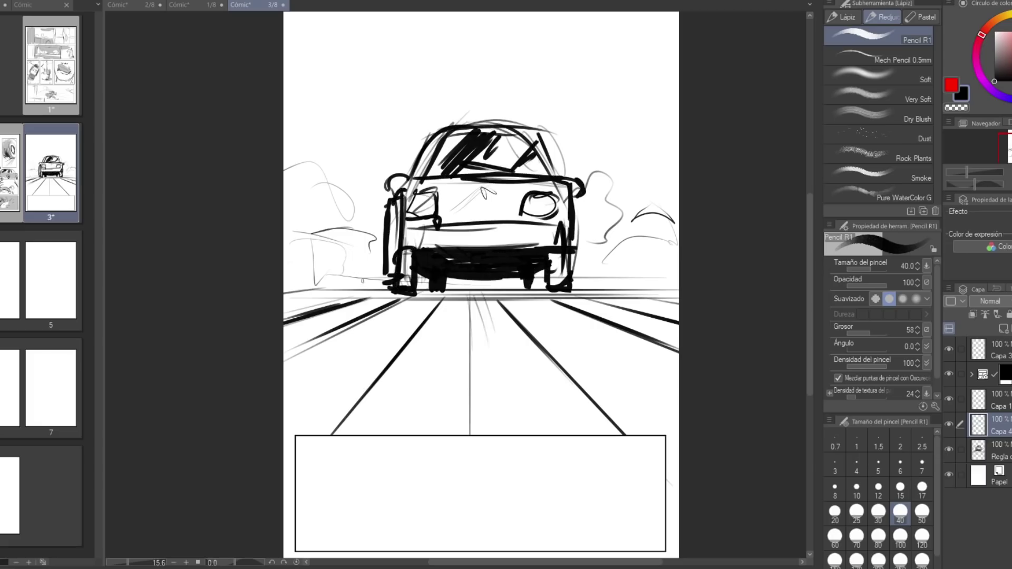
# Sketch a large walking duck with head, beak, wing, tail and feet on the left side of the road in front of the car
pyautogui.moveTo(345, 301)
pyautogui.mouseDown()
pyautogui.moveTo(371, 278)
pyautogui.moveTo(390, 295)
pyautogui.moveTo(385, 287)
pyautogui.mouseUp()
pyautogui.moveTo(382, 296)
pyautogui.mouseDown()
pyautogui.moveTo(396, 305)
pyautogui.moveTo(372, 327)
pyautogui.mouseUp()
pyautogui.moveTo(387, 315); pyautogui.dragTo(350, 385)
pyautogui.moveTo(345, 322); pyautogui.dragTo(306, 352)
pyautogui.moveTo(308, 368)
pyautogui.mouseDown()
pyautogui.moveTo(359, 387)
pyautogui.moveTo(356, 404)
pyautogui.mouseUp()
pyautogui.moveTo(349, 397); pyautogui.dragTo(372, 406)
pyautogui.moveTo(316, 379); pyautogui.dragTo(306, 407)
pyautogui.moveTo(295, 375); pyautogui.dragTo(308, 381)
# Sketch three small ducklings in a row across the middle of the road behind the leading duck's position
pyautogui.moveTo(404, 352)
pyautogui.mouseDown()
pyautogui.moveTo(428, 349)
pyautogui.moveTo(382, 396)
pyautogui.mouseUp()
pyautogui.moveTo(459, 354); pyautogui.dragTo(491, 358)
pyautogui.moveTo(477, 364); pyautogui.dragTo(441, 392)
pyautogui.moveTo(510, 354)
pyautogui.mouseDown()
pyautogui.moveTo(544, 359)
pyautogui.moveTo(500, 398)
pyautogui.mouseUp()
pyautogui.moveTo(505, 370)
pyautogui.mouseDown()
pyautogui.moveTo(488, 397)
pyautogui.moveTo(508, 396)
pyautogui.mouseUp()
# Sketch a second adult duck with raised head, long body and feet on the right side of the road
pyautogui.moveTo(598, 308)
pyautogui.mouseDown()
pyautogui.moveTo(653, 304)
pyautogui.moveTo(607, 329)
pyautogui.moveTo(601, 314)
pyautogui.mouseUp()
pyautogui.moveTo(630, 312)
pyautogui.mouseDown()
pyautogui.moveTo(595, 340)
pyautogui.moveTo(601, 360)
pyautogui.moveTo(533, 349)
pyautogui.mouseUp()
pyautogui.moveTo(622, 332)
pyautogui.mouseDown()
pyautogui.moveTo(601, 373)
pyautogui.moveTo(541, 393)
pyautogui.mouseUp()
pyautogui.moveTo(557, 378)
pyautogui.mouseDown()
pyautogui.moveTo(538, 389)
pyautogui.moveTo(557, 402)
pyautogui.mouseUp()
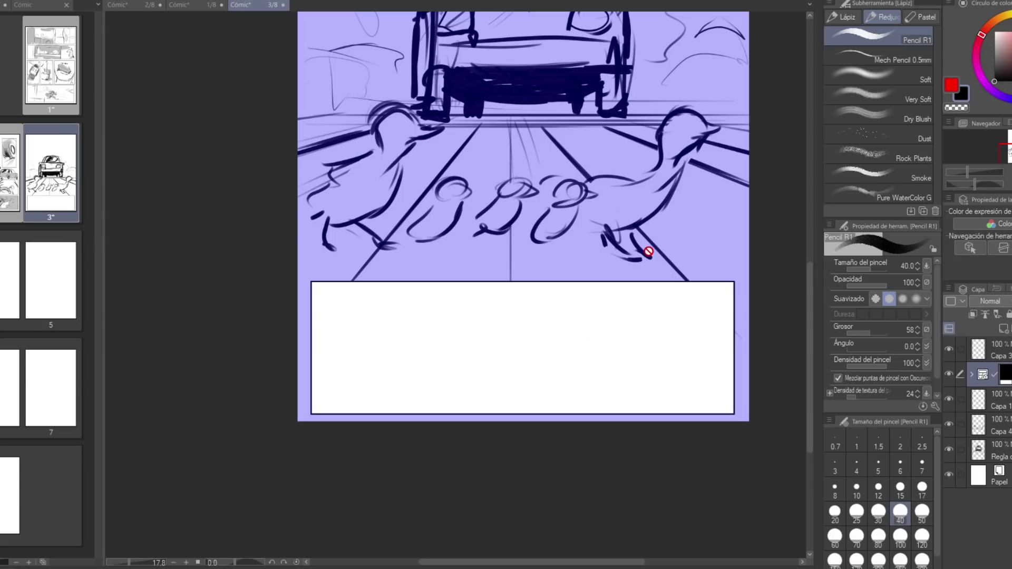
# Divide the lower frame folder with vertical cuts into four side-by-side panels, redoing the last cut so it runs straight
pyautogui.press('u')
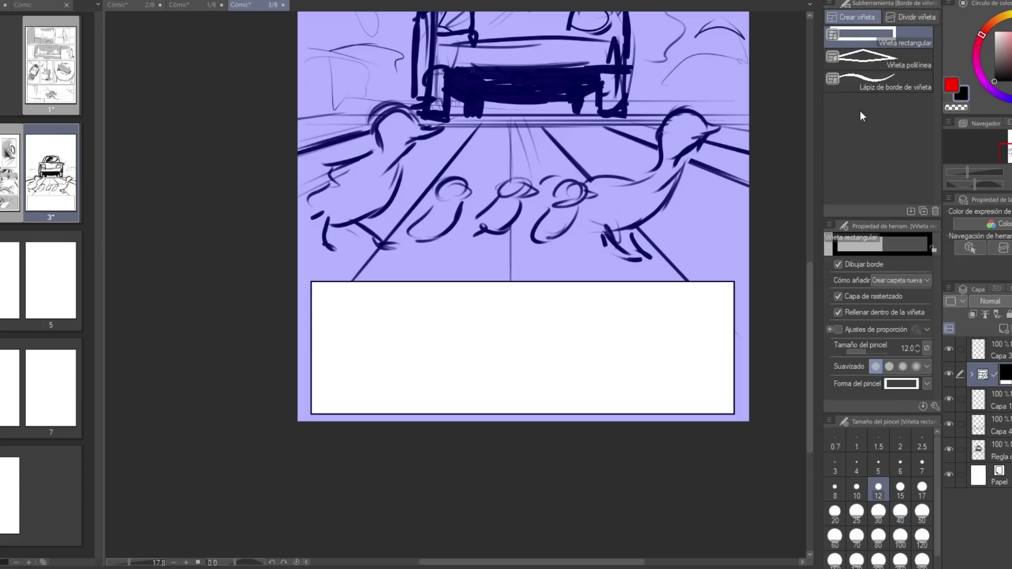
pyautogui.click(911, 17)
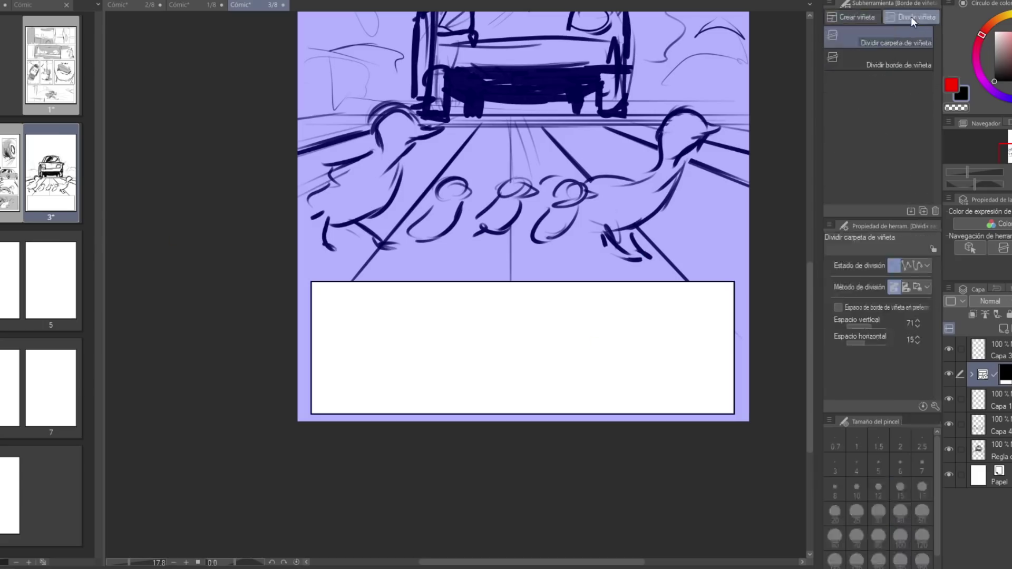
pyautogui.moveTo(423, 263); pyautogui.dragTo(422, 445)
pyautogui.moveTo(540, 285); pyautogui.dragTo(541, 421)
pyautogui.moveTo(635, 264); pyautogui.dragTo(647, 427)
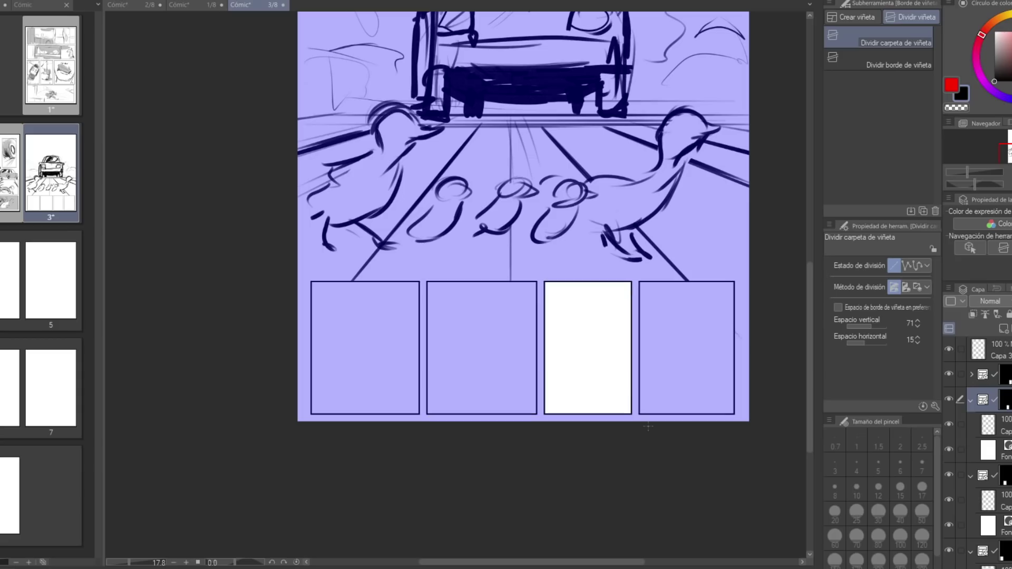
pyautogui.hotkey('ctrl', 'z')
pyautogui.moveTo(642, 258); pyautogui.dragTo(642, 427)
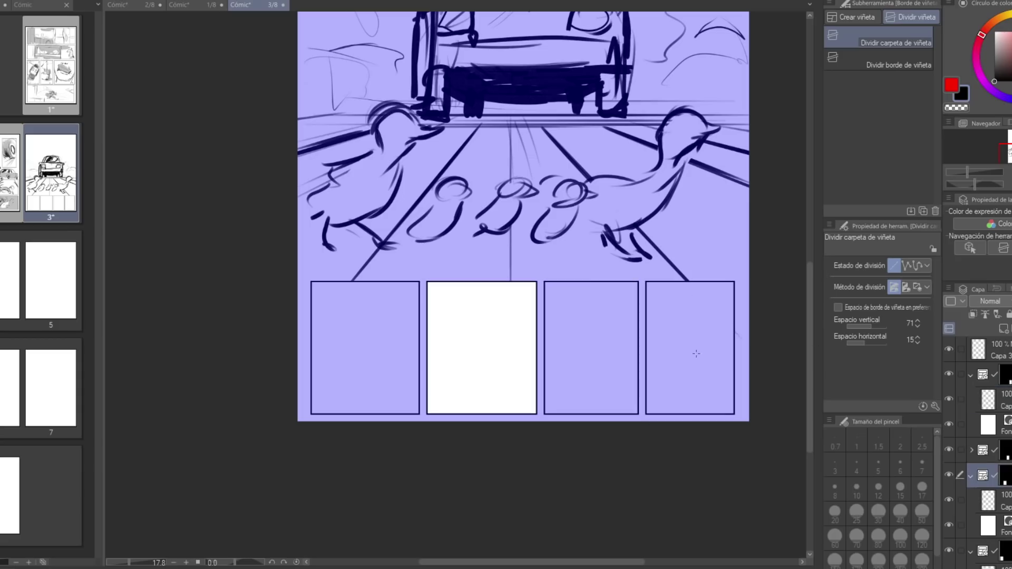
# Outline a tall rectangular traffic light housing inside the first lower panel on that panel's own layer
pyautogui.click(1003, 450)
pyautogui.click(1003, 375)
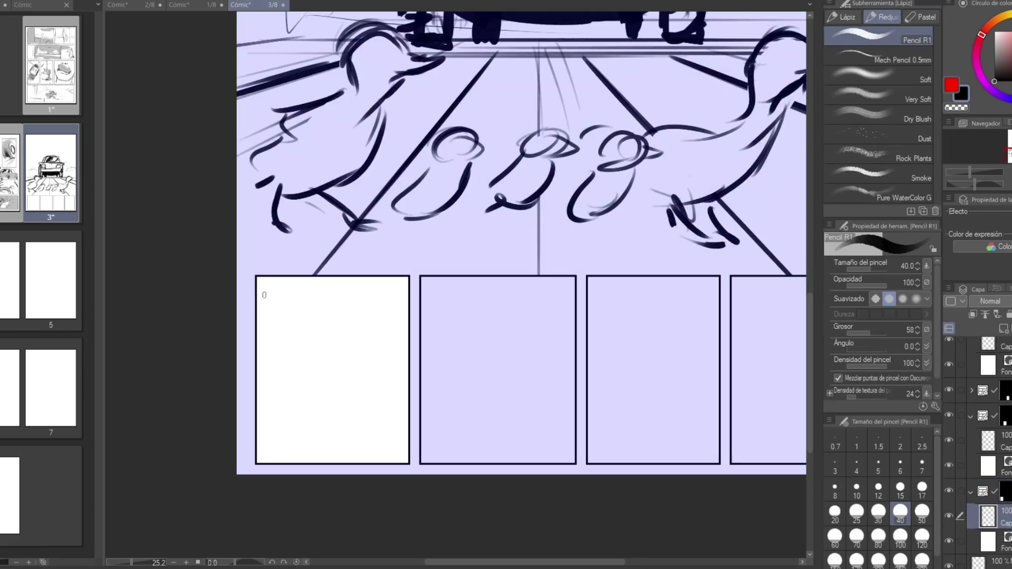
pyautogui.moveTo(297, 291); pyautogui.dragTo(299, 364)
pyautogui.moveTo(296, 290)
pyautogui.mouseDown()
pyautogui.moveTo(299, 393)
pyautogui.moveTo(340, 409)
pyautogui.mouseUp()
pyautogui.moveTo(366, 295); pyautogui.dragTo(363, 406)
pyautogui.moveTo(297, 291); pyautogui.dragTo(351, 292)
# Add three round lamps and a side support arm to the first traffic light, and outline another housing in the third panel
pyautogui.moveTo(360, 291)
pyautogui.mouseDown()
pyautogui.moveTo(359, 347)
pyautogui.moveTo(341, 320)
pyautogui.mouseUp()
pyautogui.moveTo(317, 354); pyautogui.dragTo(342, 353)
pyautogui.moveTo(320, 354)
pyautogui.mouseDown()
pyautogui.moveTo(338, 354)
pyautogui.moveTo(329, 369)
pyautogui.mouseUp()
pyautogui.moveTo(326, 380)
pyautogui.mouseDown()
pyautogui.moveTo(337, 381)
pyautogui.moveTo(319, 388)
pyautogui.moveTo(333, 401)
pyautogui.mouseUp()
pyautogui.moveTo(362, 321); pyautogui.dragTo(406, 331)
pyautogui.moveTo(368, 346); pyautogui.dragTo(410, 348)
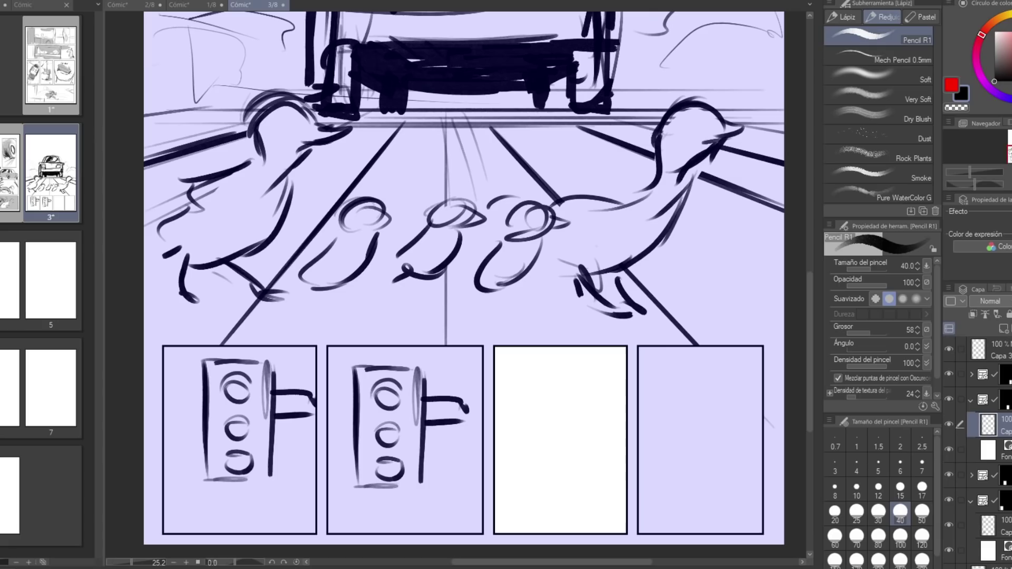
pyautogui.moveTo(533, 379)
pyautogui.mouseDown()
pyautogui.moveTo(530, 464)
pyautogui.moveTo(580, 370)
pyautogui.moveTo(603, 462)
pyautogui.mouseUp()
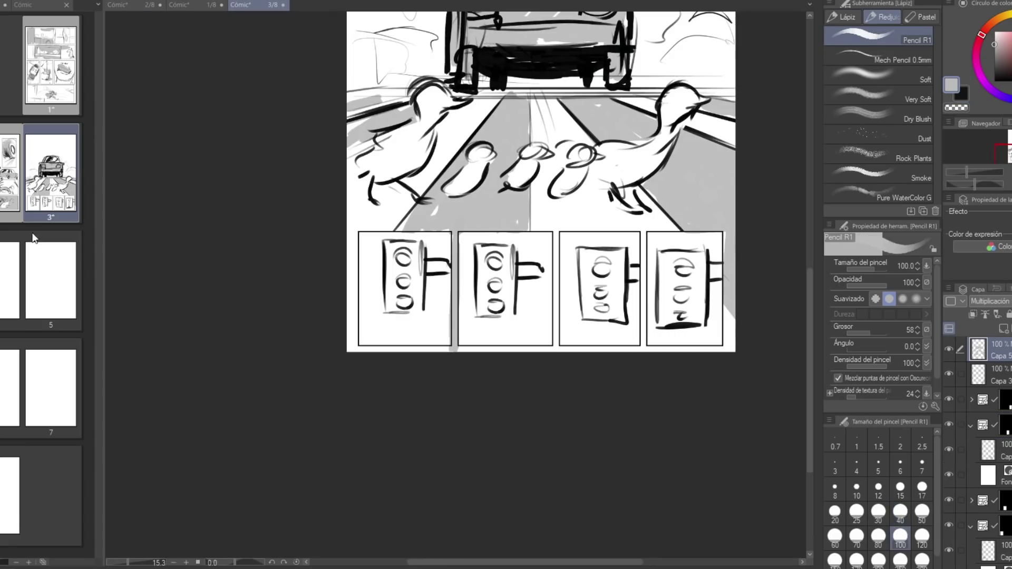
# Shade the traffic lights in the lower panels with a darker grey on the multiply layer
pyautogui.hotkey('ctrl', 'space')
pyautogui.moveTo(564, 279); pyautogui.dragTo(617, 274)
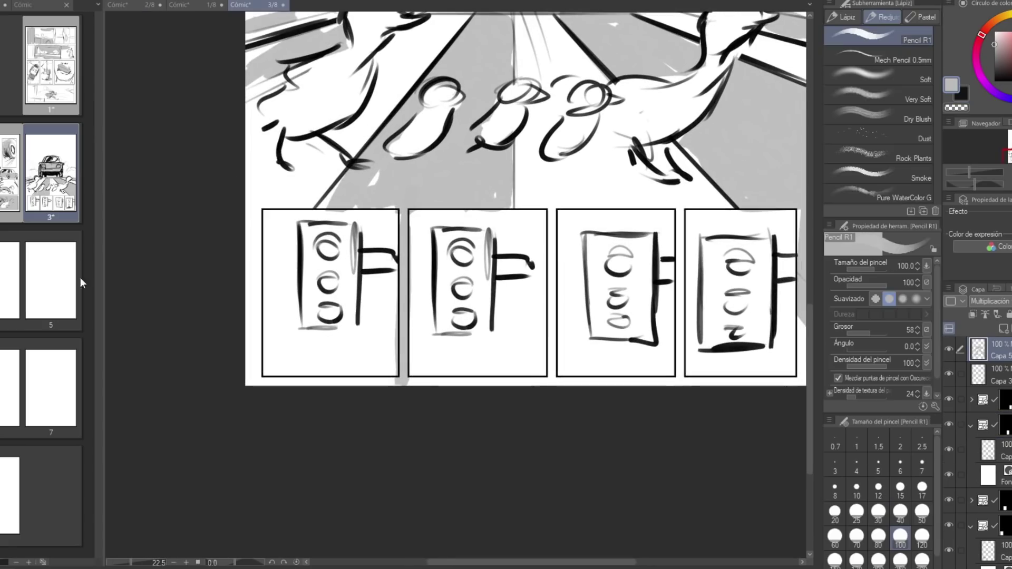
pyautogui.click(994, 56)
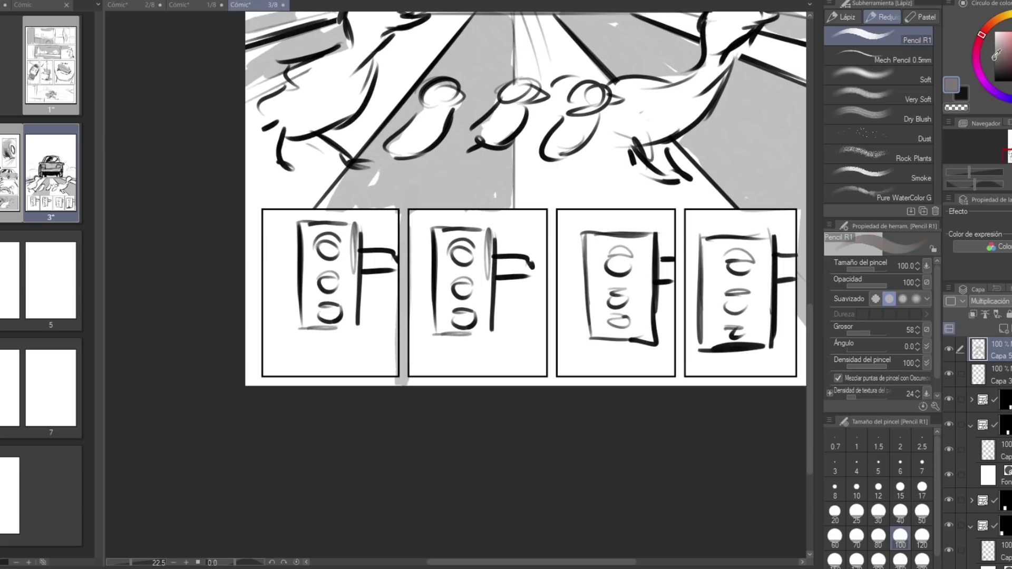
pyautogui.moveTo(317, 313)
pyautogui.mouseDown()
pyautogui.moveTo(316, 222)
pyautogui.moveTo(356, 232)
pyautogui.moveTo(343, 290)
pyautogui.mouseUp()
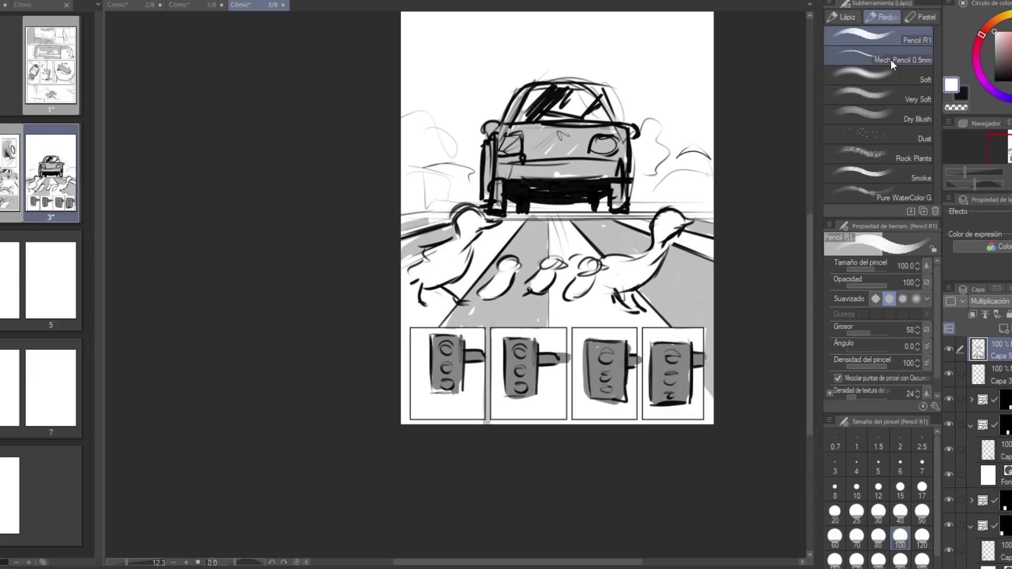
# Paint soft white glows on the top lamp in panels one and two, the middle in three and the bottom in four
pyautogui.click(890, 76)
pyautogui.hotkey('ctrl', 'space')
pyautogui.moveTo(495, 363); pyautogui.dragTo(540, 314)
pyautogui.moveTo(340, 322); pyautogui.dragTo(336, 322)
pyautogui.moveTo(574, 316); pyautogui.dragTo(572, 321)
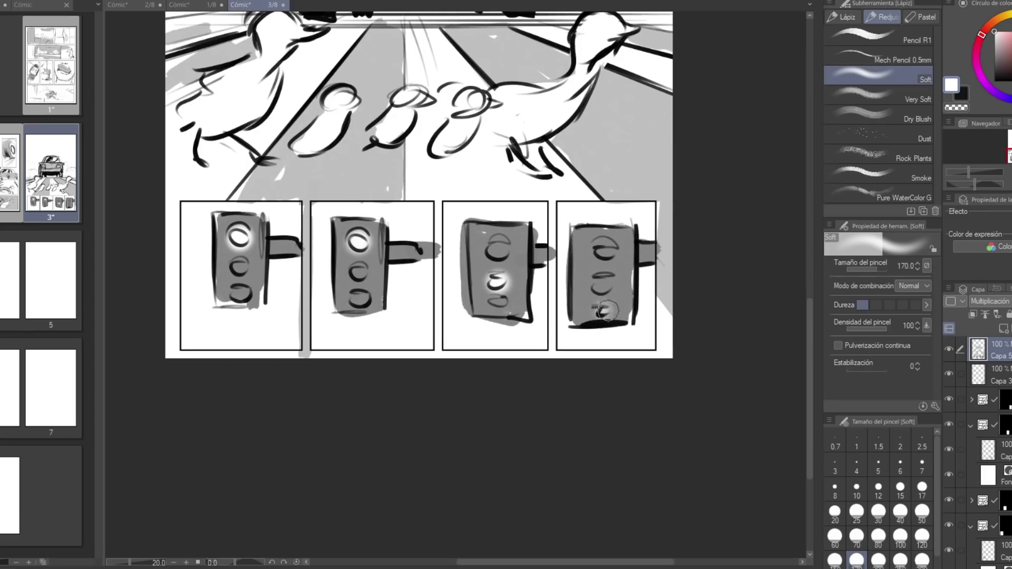
pyautogui.moveTo(608, 310); pyautogui.dragTo(600, 312)
# Look over the sketched pages 1 and 2 and return to page 3
pyautogui.hotkey('ctrl', 'space')
pyautogui.moveTo(643, 206); pyautogui.dragTo(586, 149)
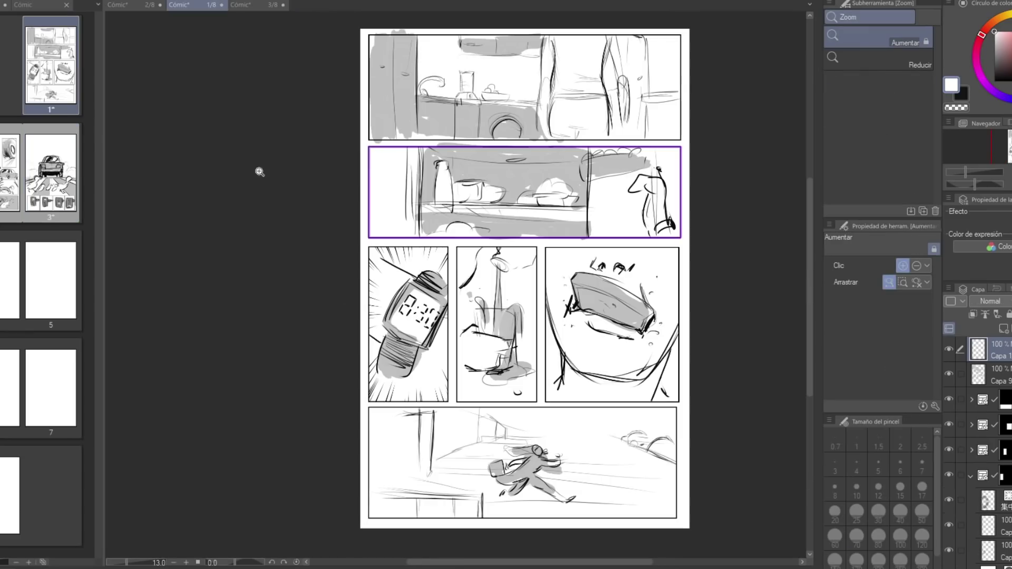
pyautogui.hotkey('ctrl', 'shift', 'Tab')
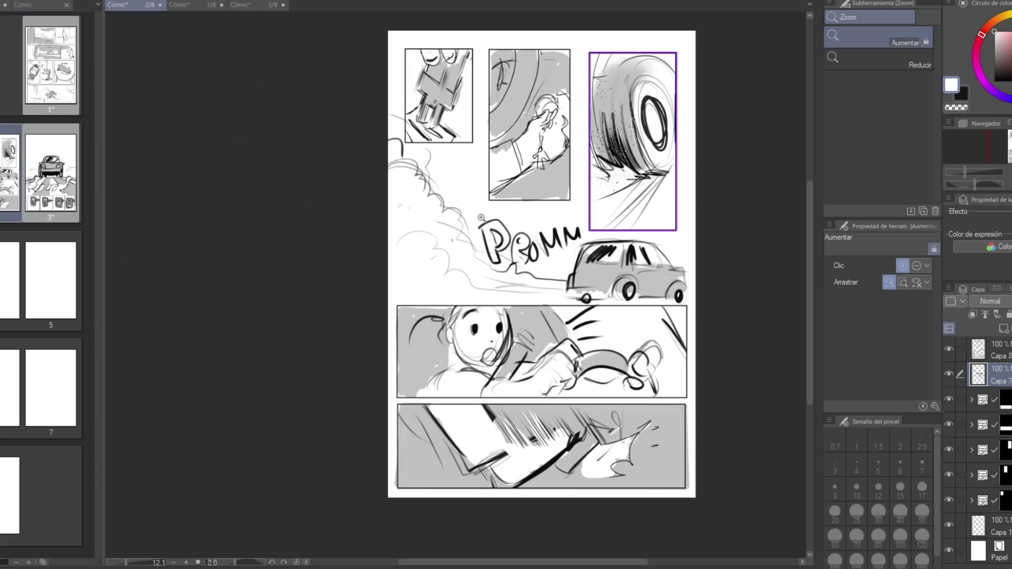
pyautogui.doubleClick(59, 184)
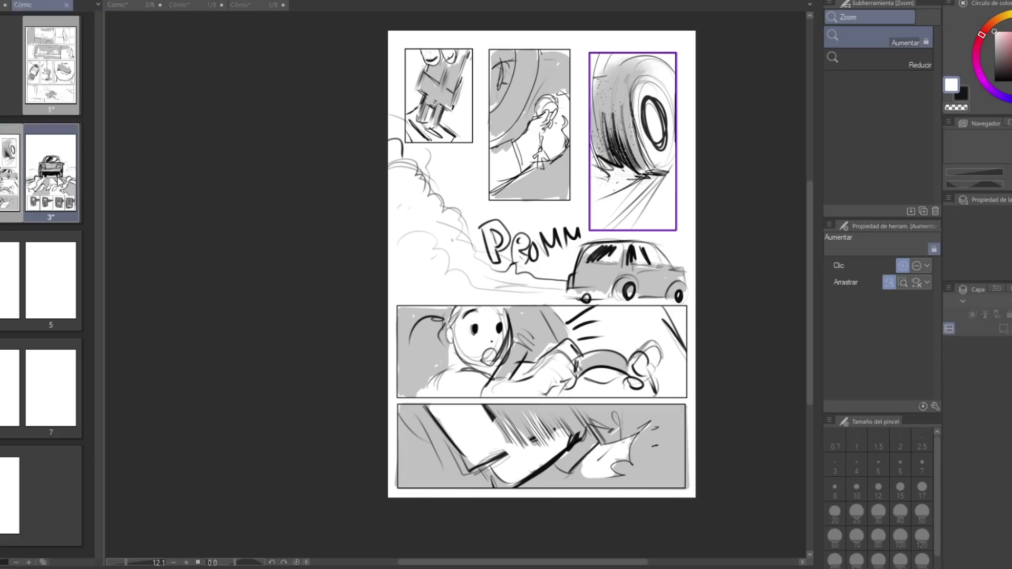
pyautogui.click(15, 161)
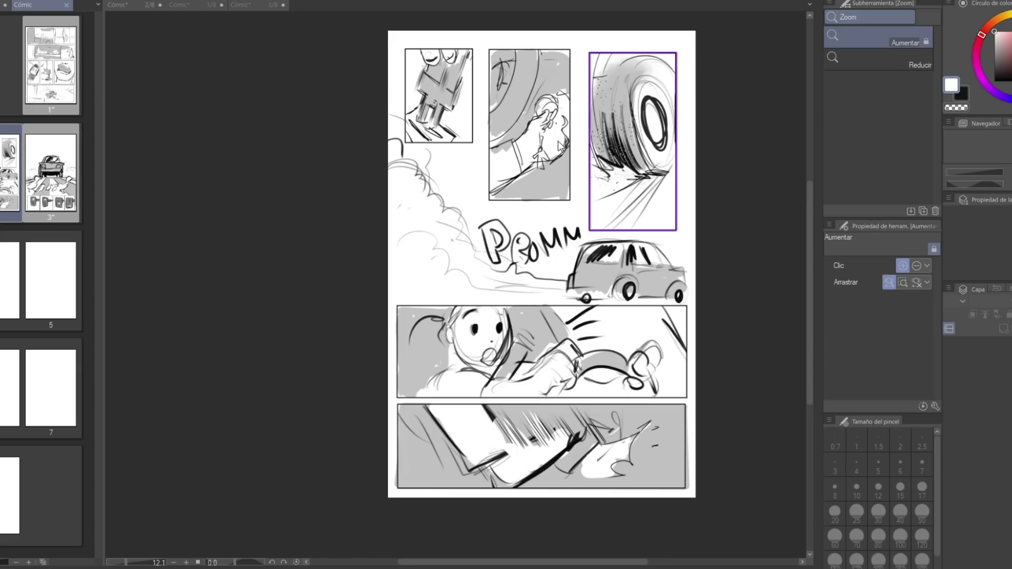
pyautogui.doubleClick(59, 168)
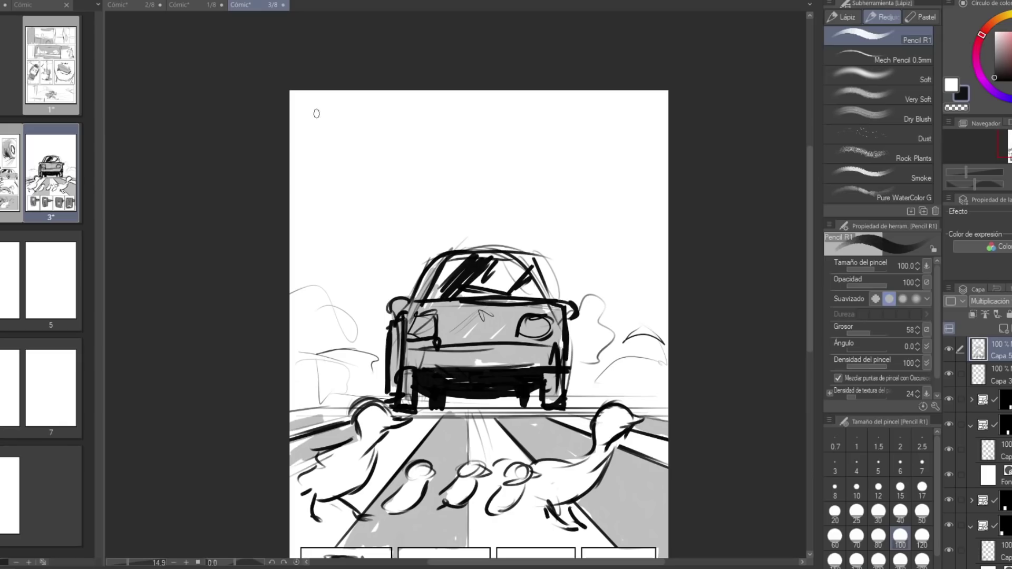
pyautogui.moveTo(319, 115); pyautogui.dragTo(325, 159)
pyautogui.moveTo(318, 115)
pyautogui.mouseDown()
pyautogui.moveTo(399, 154)
pyautogui.moveTo(326, 167)
pyautogui.mouseUp()
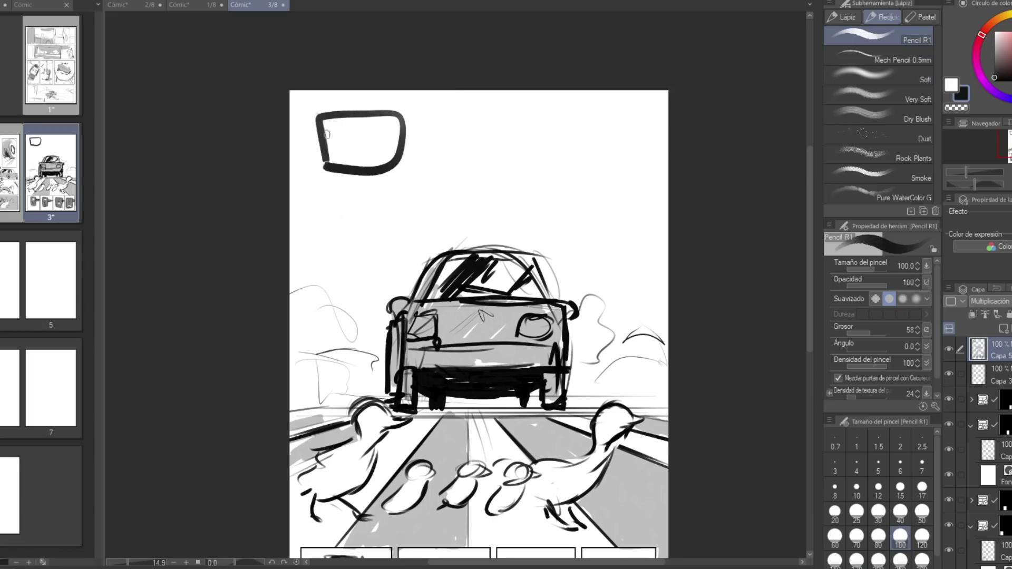
pyautogui.hotkey('ctrl', 'z')
# Draw a wide rectangular text box in the upper left corner of the page 3 illustration
pyautogui.moveTo(314, 111)
pyautogui.mouseDown()
pyautogui.moveTo(311, 142)
pyautogui.moveTo(411, 168)
pyautogui.mouseUp()
pyautogui.moveTo(305, 160); pyautogui.dragTo(411, 157)
pyautogui.moveTo(419, 119); pyautogui.dragTo(413, 163)
pyautogui.moveTo(302, 122); pyautogui.dragTo(346, 114)
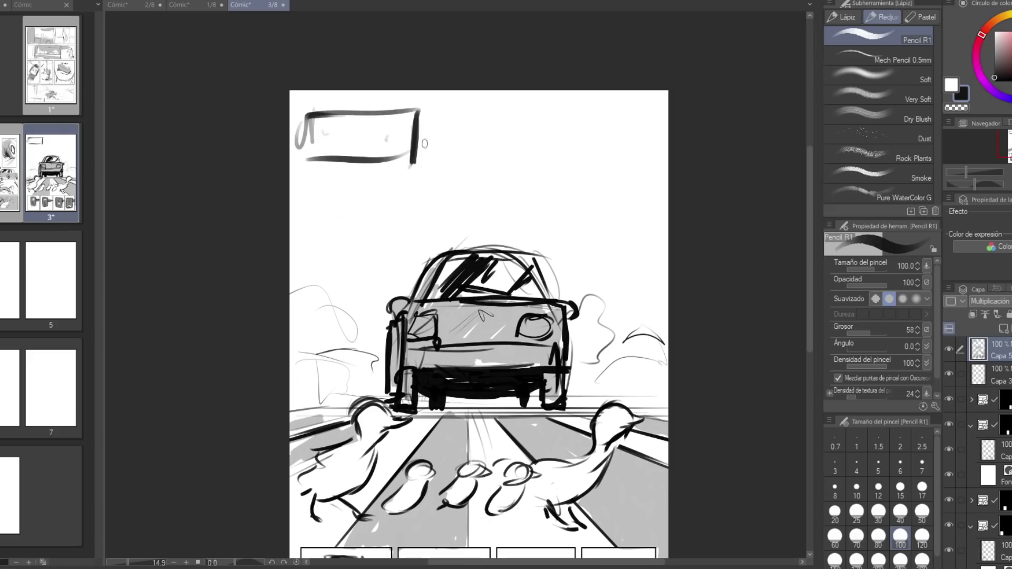
# Draw a smaller rectangular box above the car and a pointed box in the sky to the car's right
pyautogui.moveTo(380, 195)
pyautogui.mouseDown()
pyautogui.moveTo(380, 226)
pyautogui.moveTo(447, 194)
pyautogui.mouseUp()
pyautogui.moveTo(381, 230); pyautogui.dragTo(434, 220)
pyautogui.moveTo(449, 195); pyautogui.dragTo(447, 229)
pyautogui.moveTo(586, 248)
pyautogui.mouseDown()
pyautogui.moveTo(589, 225)
pyautogui.moveTo(650, 245)
pyautogui.mouseUp()
pyautogui.moveTo(590, 262); pyautogui.dragTo(636, 254)
pyautogui.hotkey('ctrl', 'space')
pyautogui.moveTo(626, 133)
pyautogui.mouseDown()
pyautogui.moveTo(631, 147)
pyautogui.moveTo(626, 95)
pyautogui.mouseUp()
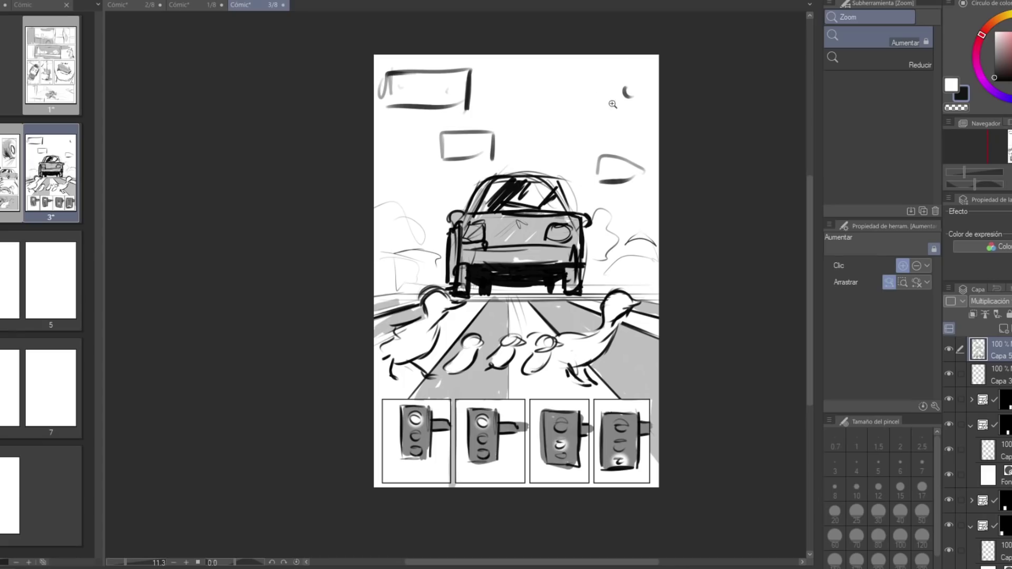
pyautogui.moveTo(568, 172); pyautogui.dragTo(625, 95)
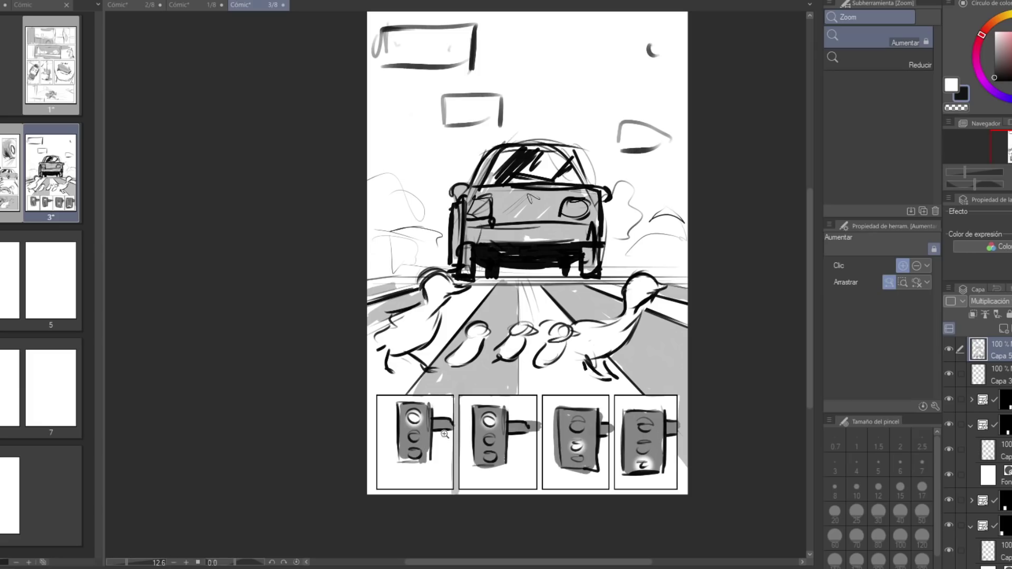
pyautogui.scroll(1, 685, 417)
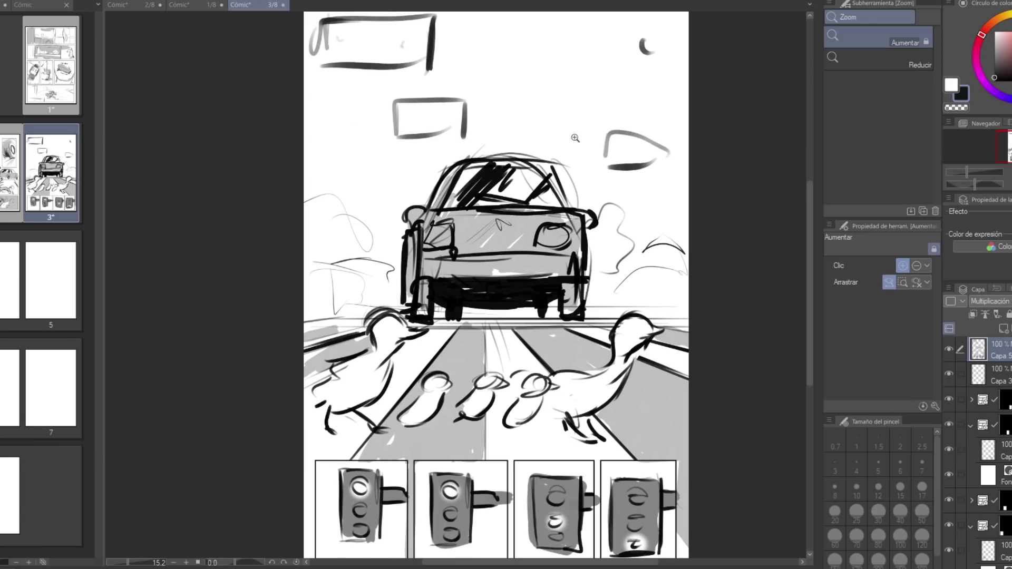
pyautogui.scroll(-3, 543, 244)
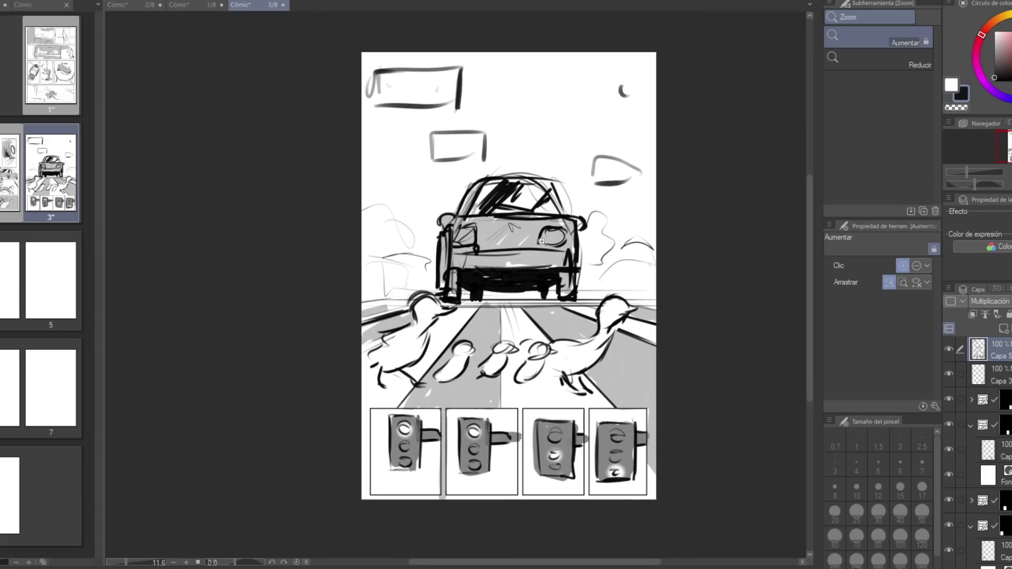